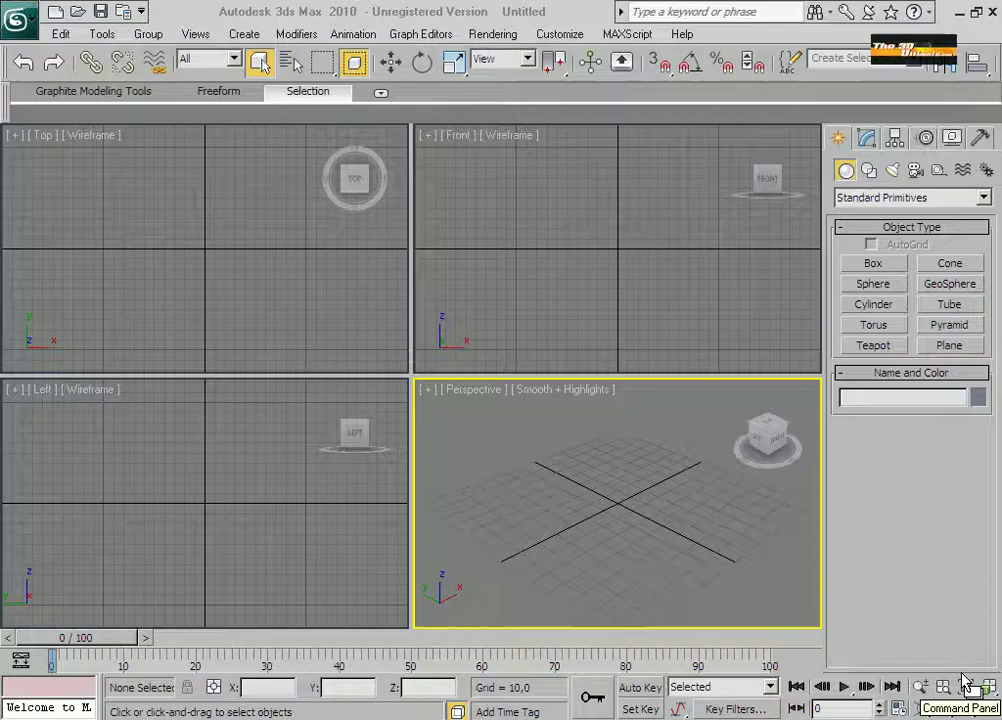
Draw a flat box in the Top view and show its edges in the Perspective view.
left_click(873, 263)
left_click_drag(141, 218, 241, 306)
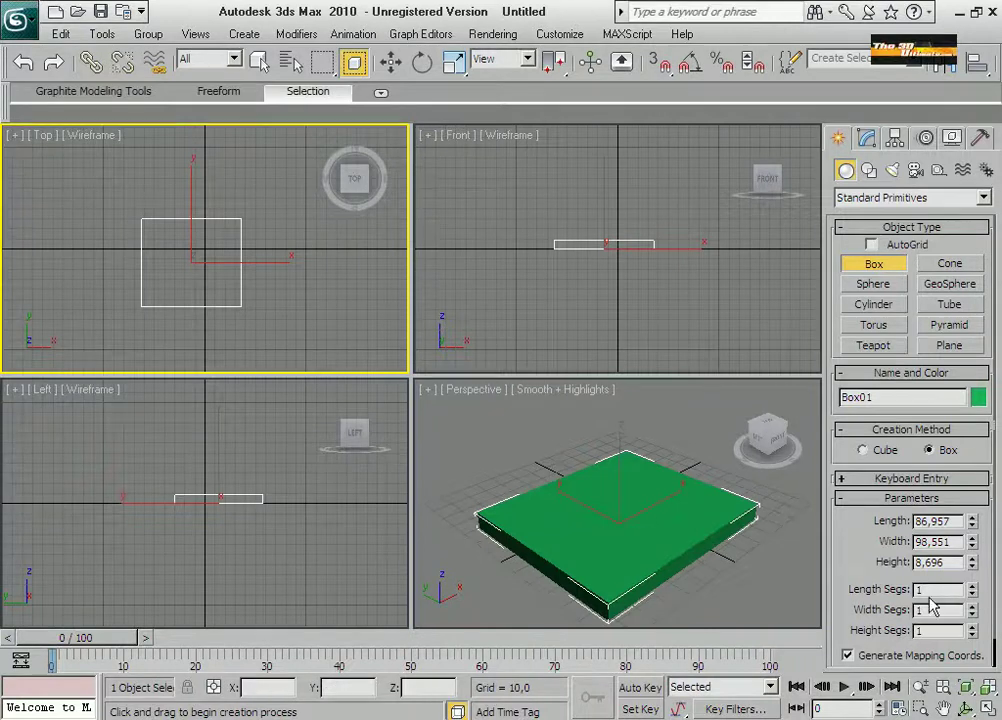
left_click(641, 515)
key("F4")
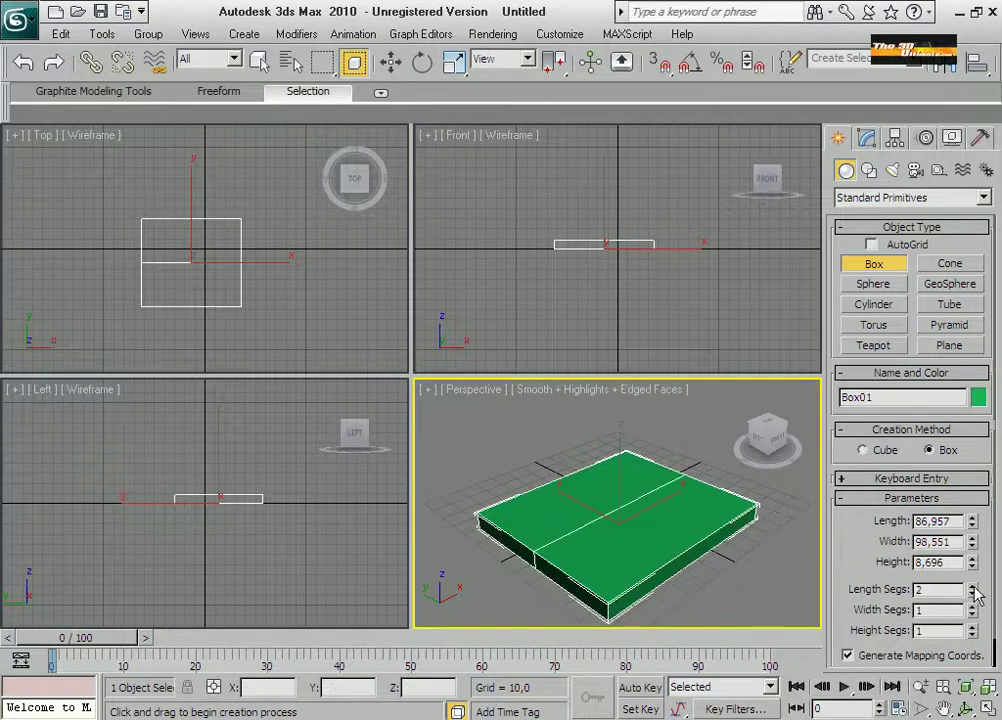
Apply an Edit Poly modifier to the box.
left_click(298, 34)
mouse_move(400, 96)
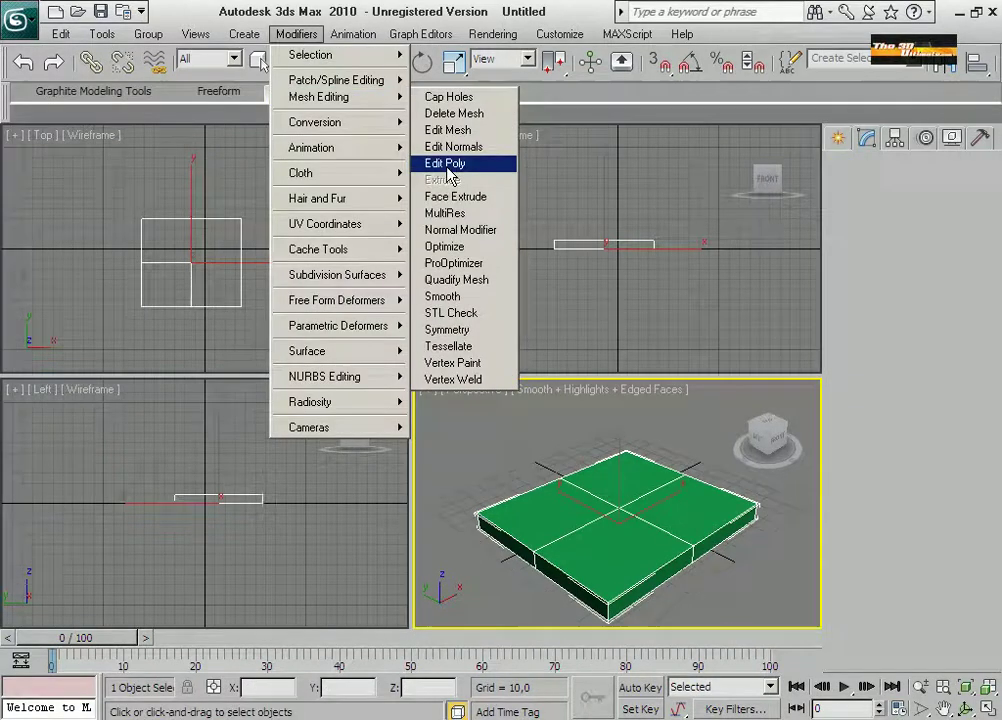
left_click(514, 161)
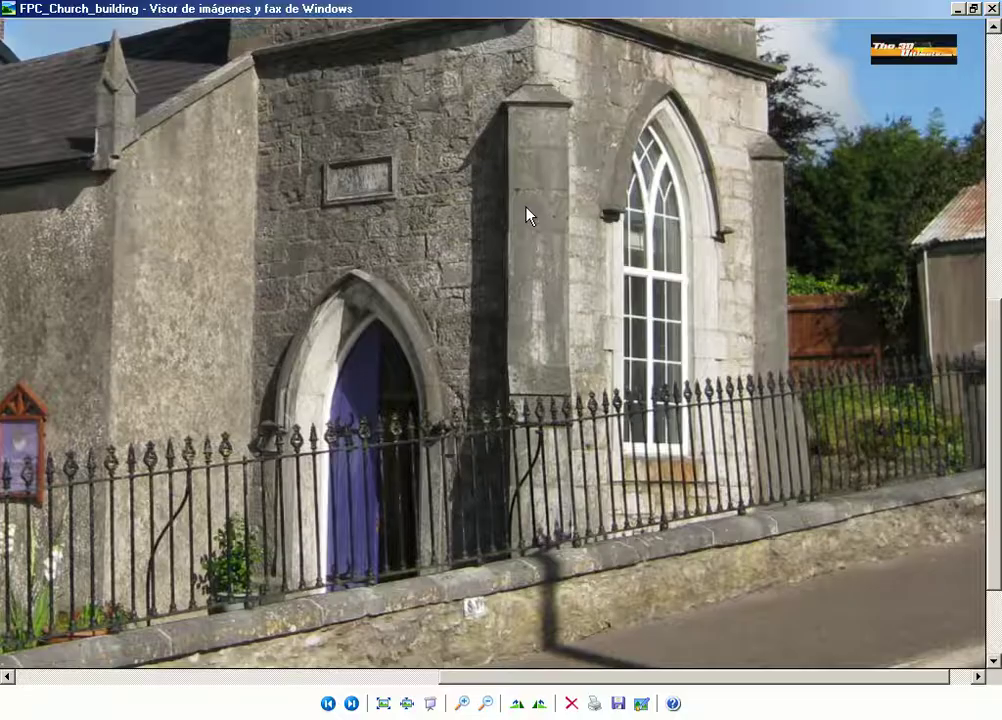
left_click(990, 250)
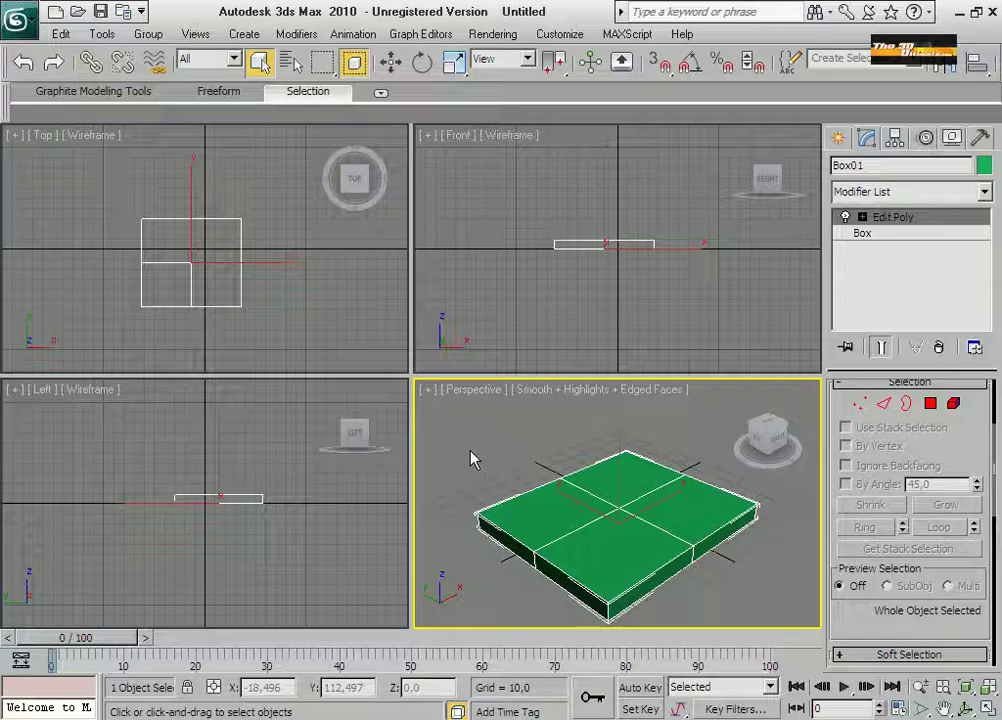
Select the vertices along the middle lines and move them up to peak the roof.
key("1")
left_click(210, 333)
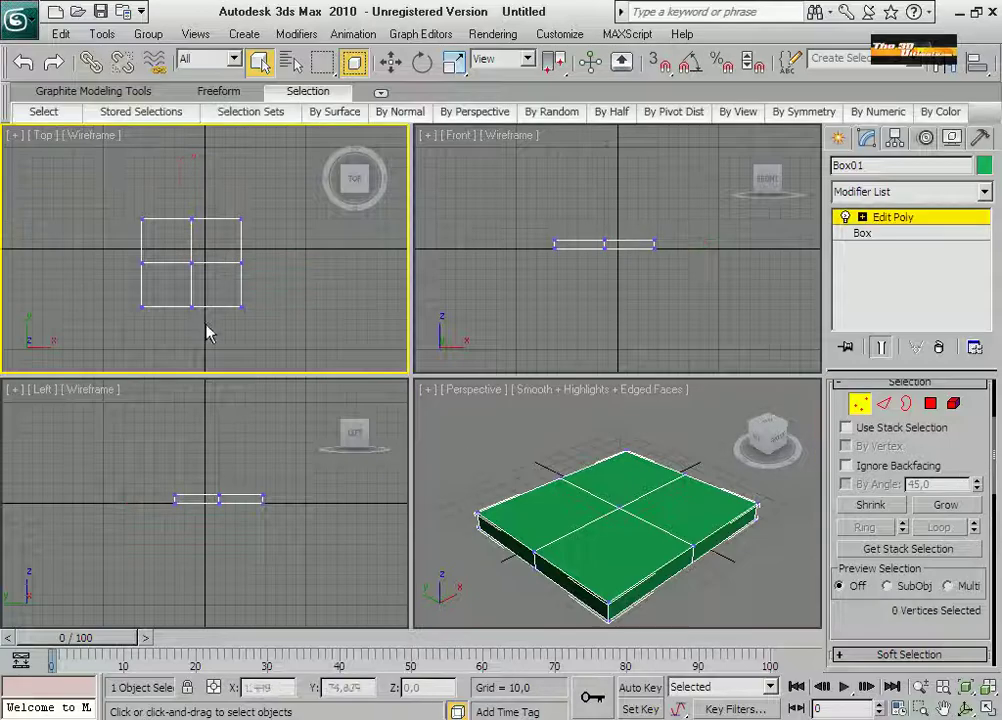
right_click(600, 440)
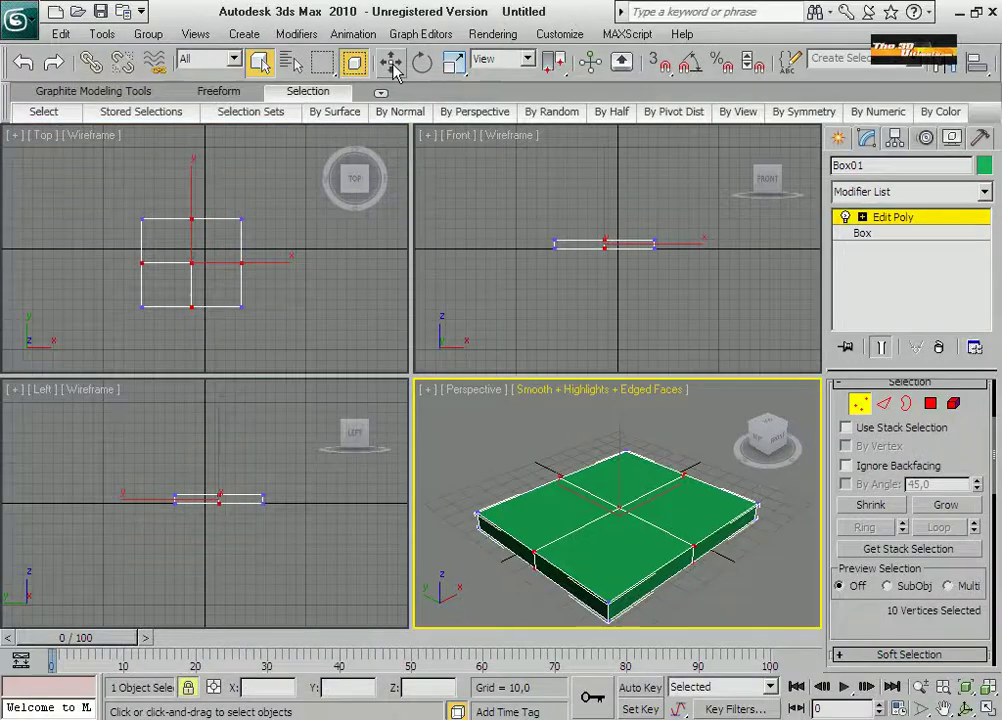
key("w")
left_click_drag(620, 470, 801, 510)
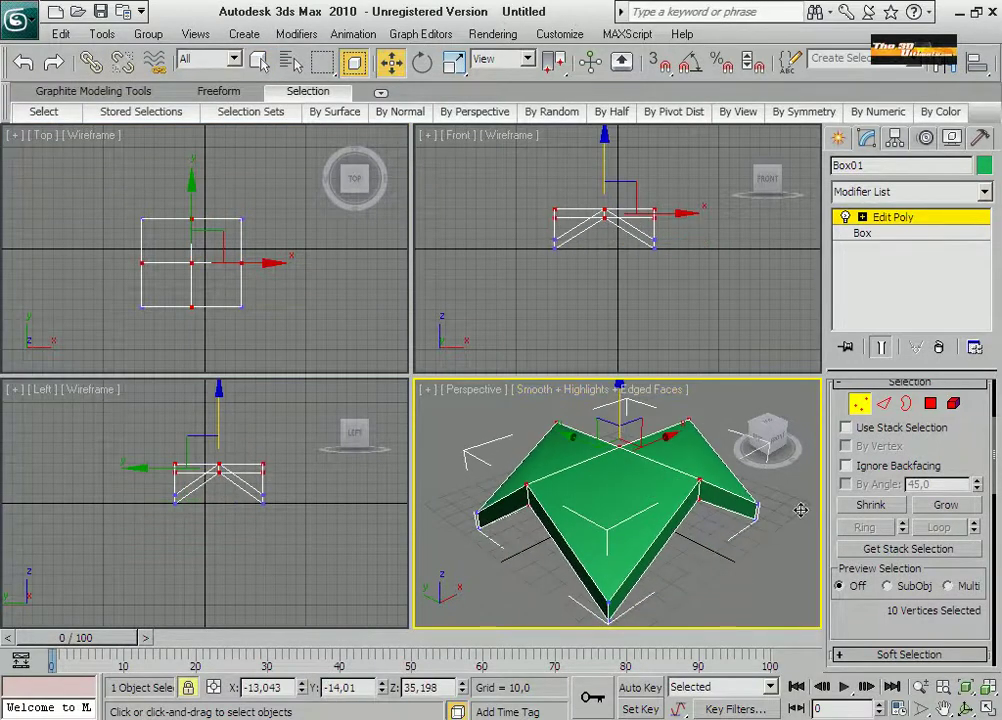
Select the roof's underside faces and extrude them downward.
key("alt+w")
key("ctrl+r")
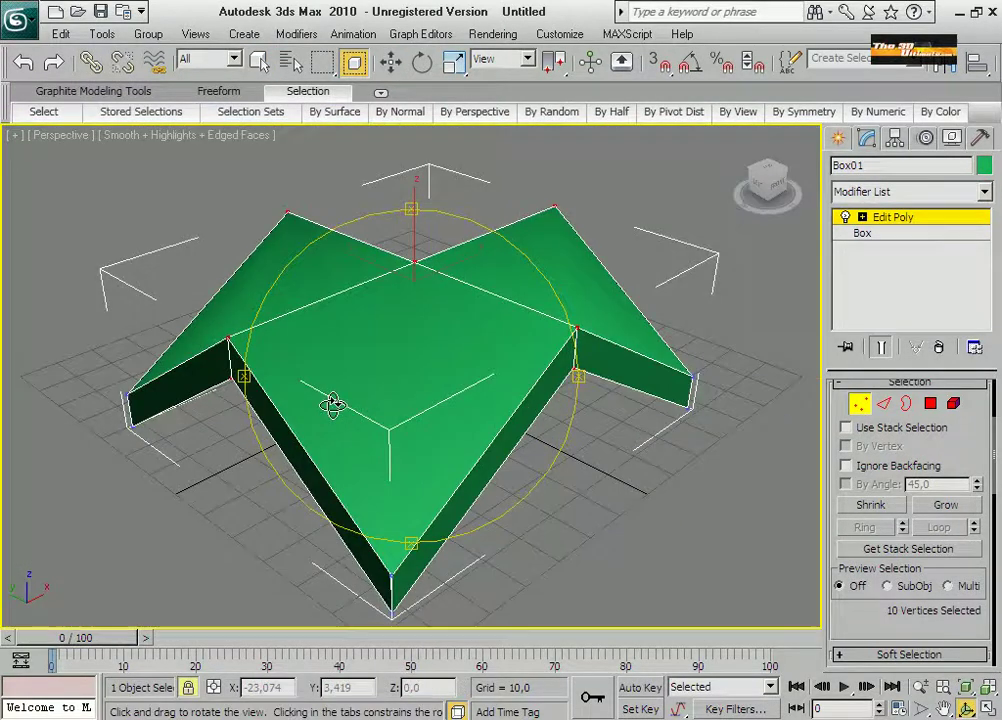
left_click_drag(331, 405, 948, 311)
left_click(930, 403)
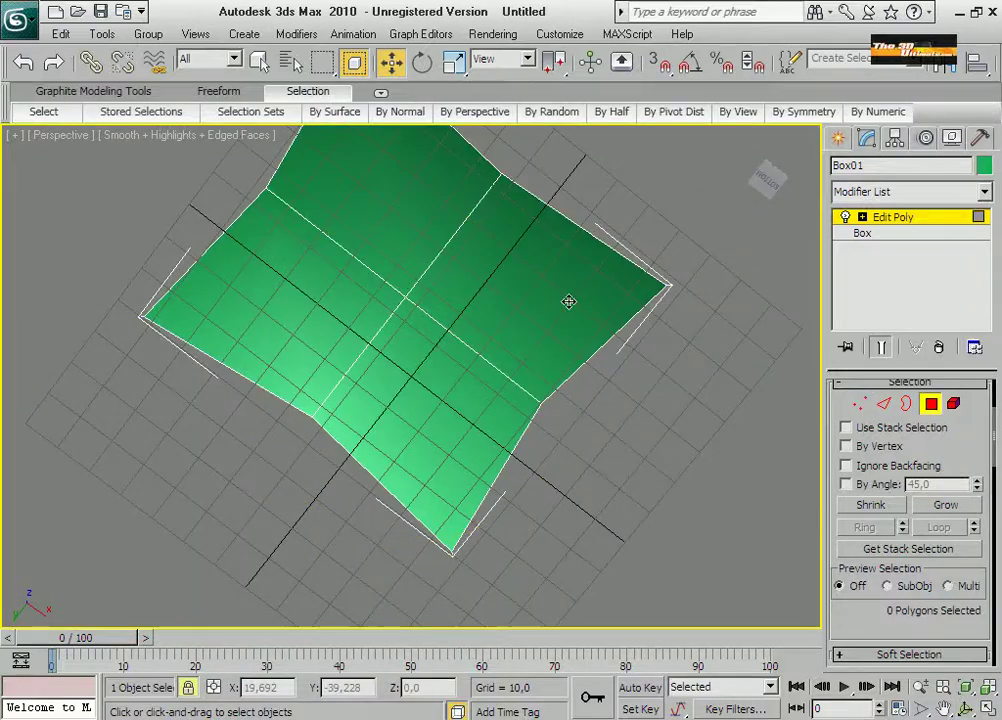
left_click(568, 300)
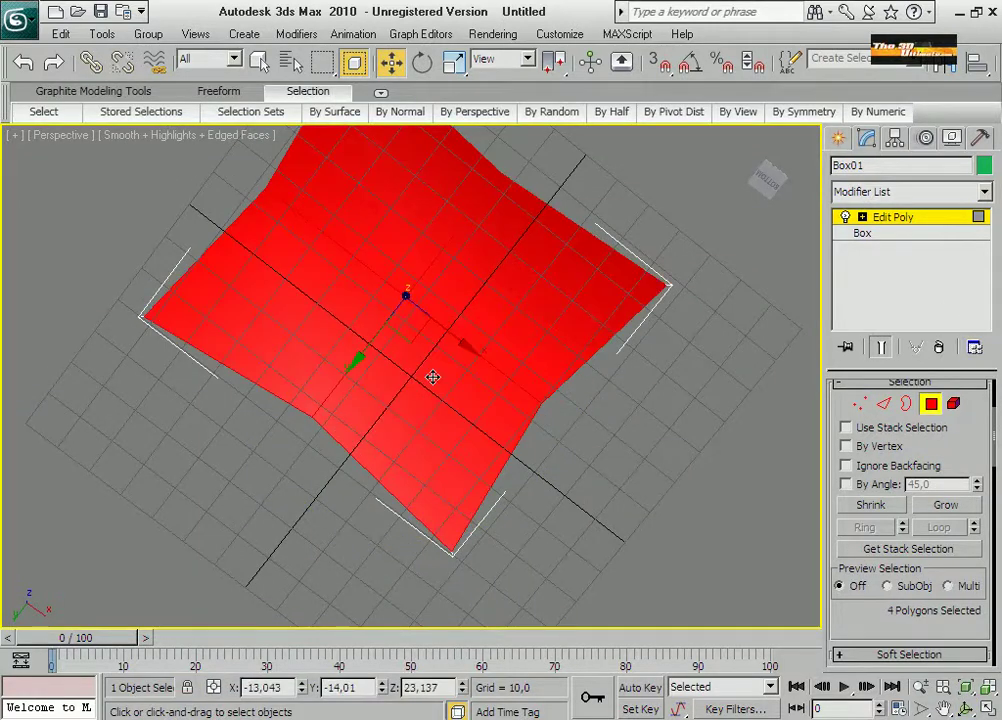
right_click(432, 380)
left_click(335, 420)
left_click_drag(409, 330, 409, 280)
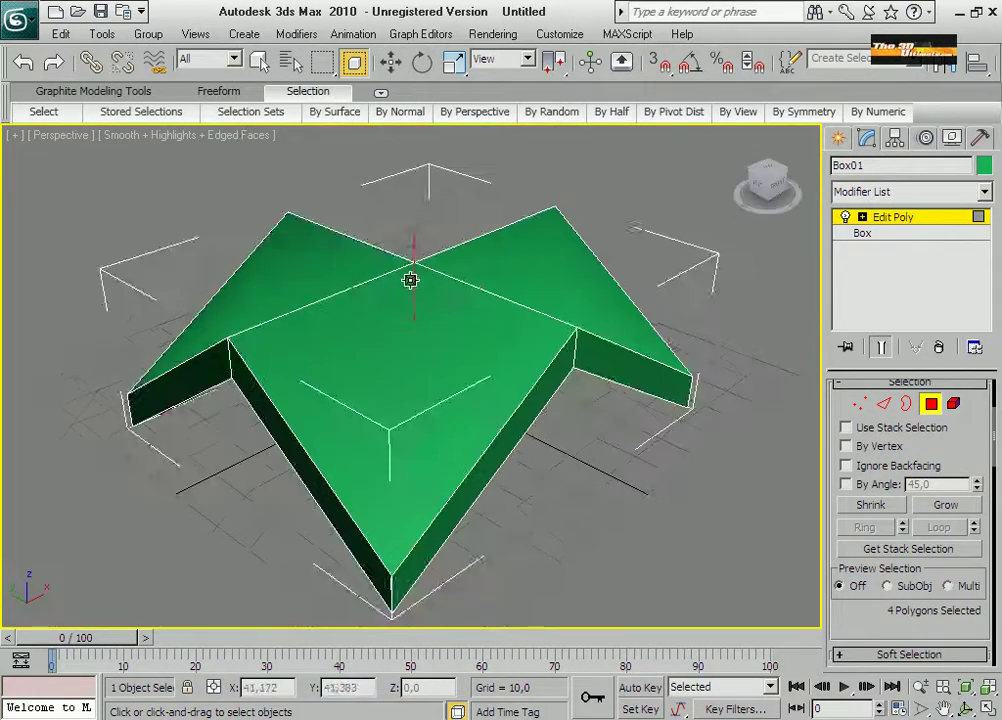
key("shift+z")
key("shift+z")
key("shift+z")
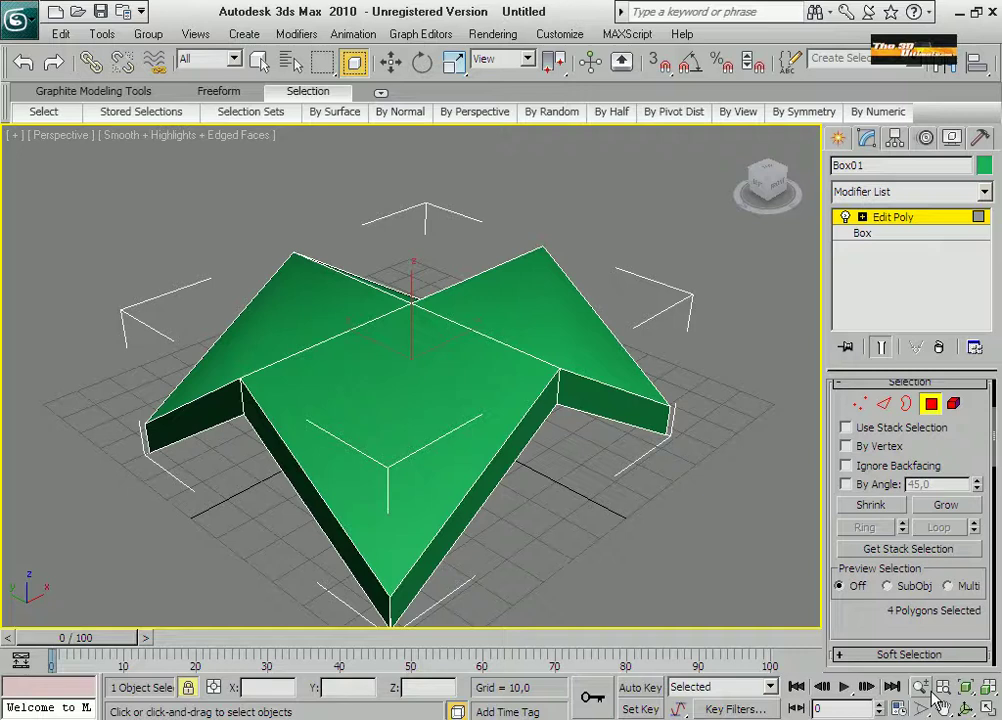
Select the roof faces and tessellate them into triangles.
right_click(418, 376)
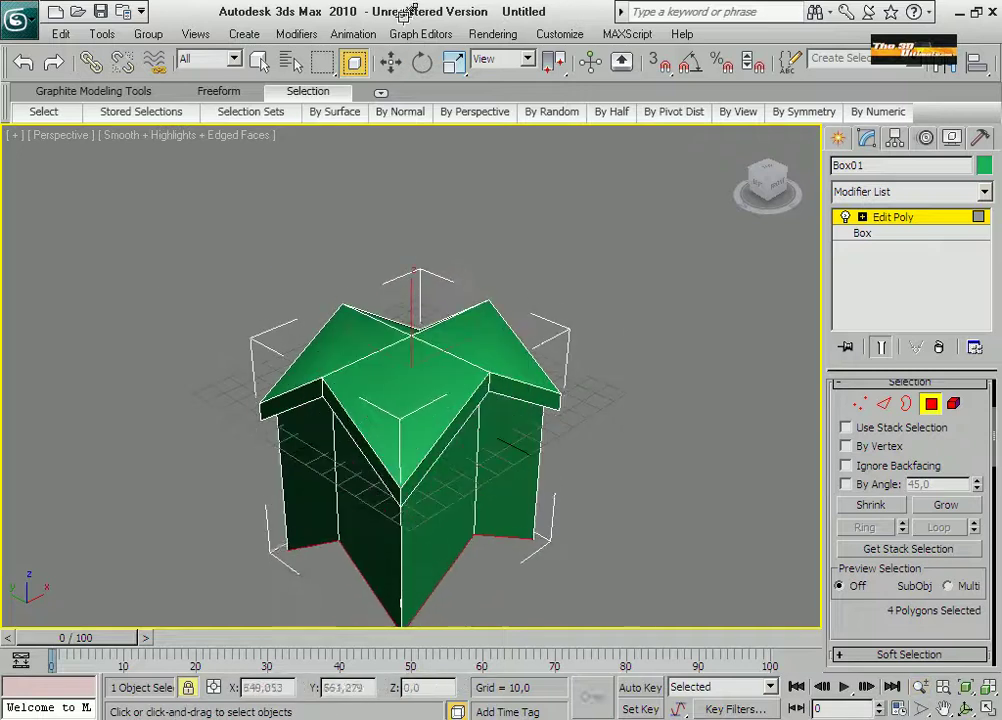
scroll(858, 600, "down", 10)
scroll(858, 620, "down", 5)
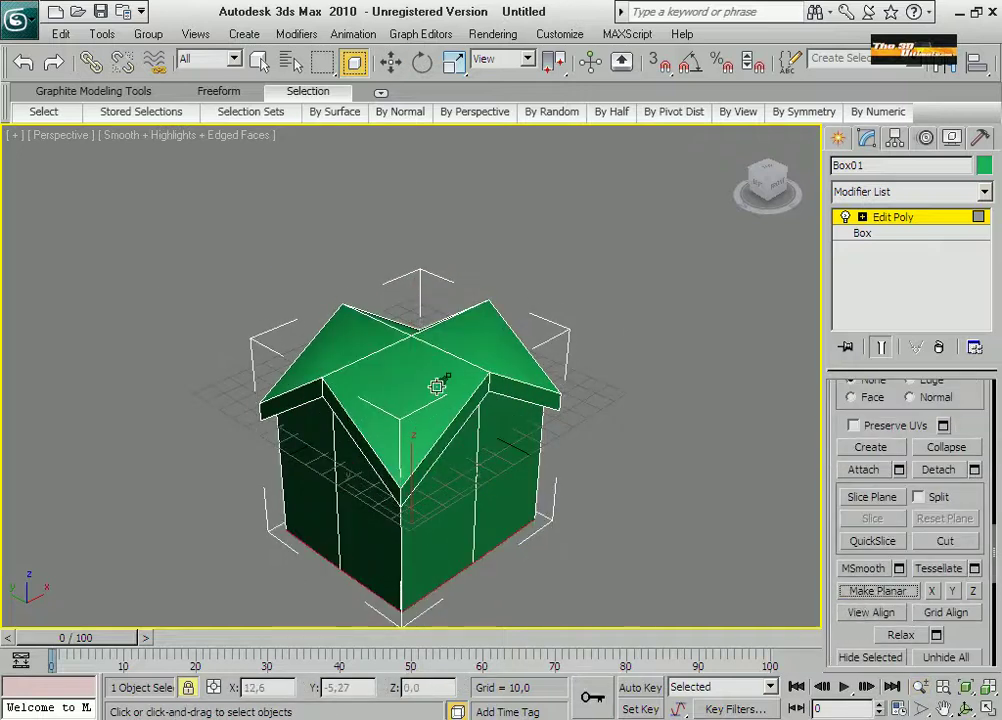
left_click(404, 392)
left_click(500, 365, "ctrl")
left_click(330, 345, "ctrl")
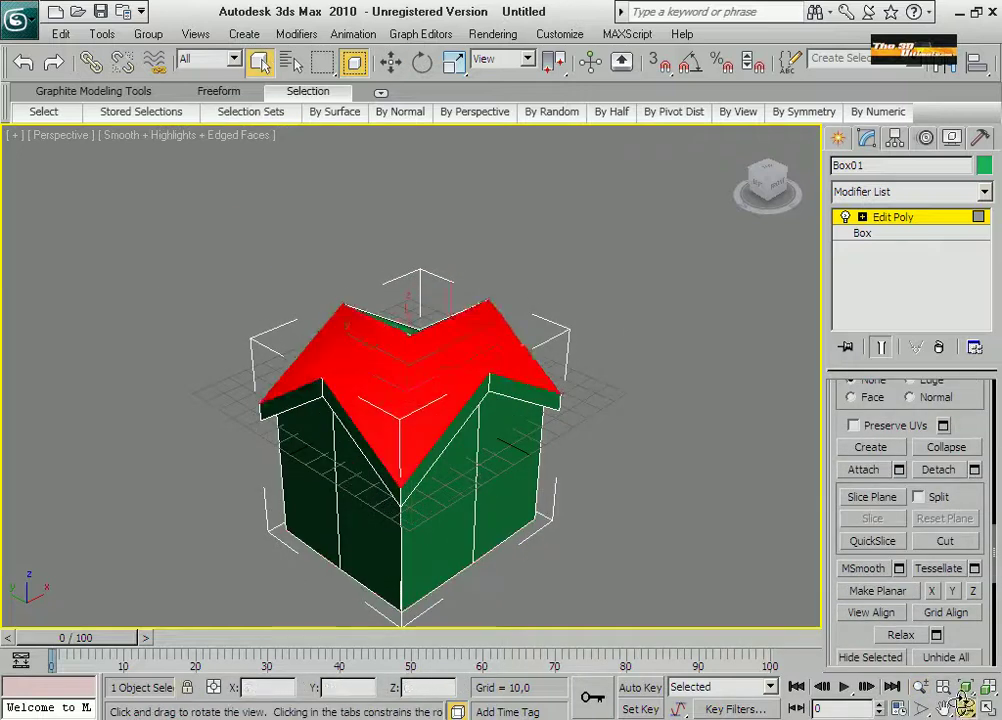
middle_click_drag(400, 340, 400, 300, "alt")
left_click(263, 62)
left_click(447, 289, "ctrl")
left_click(974, 569)
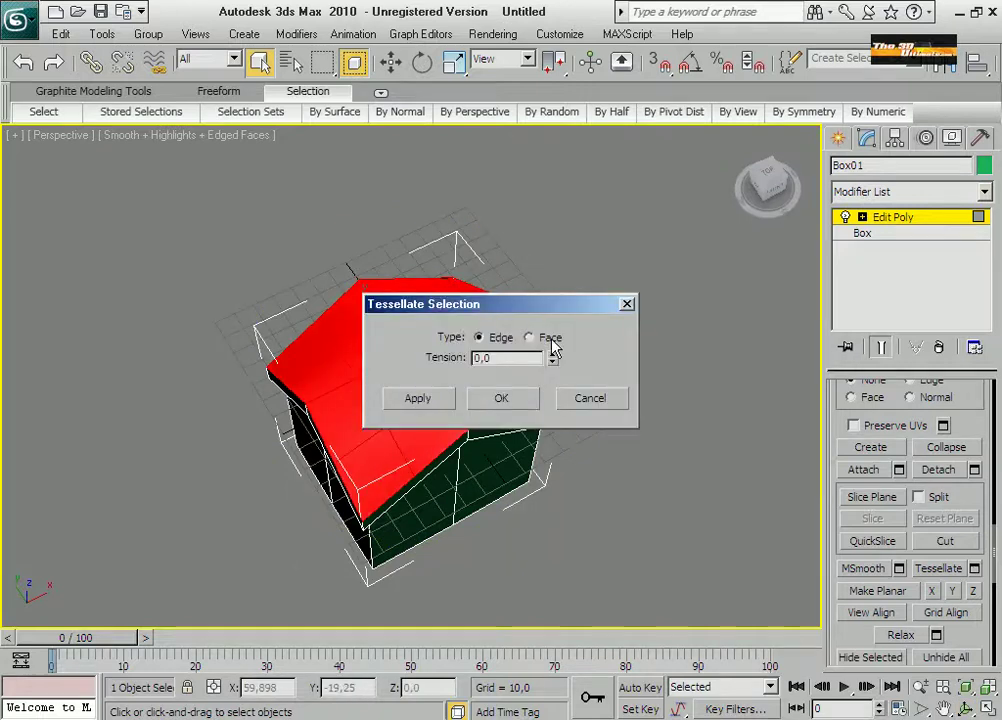
left_click(501, 398)
Select the five central triangular roof faces in the maximized Top view.
key("alt+w")
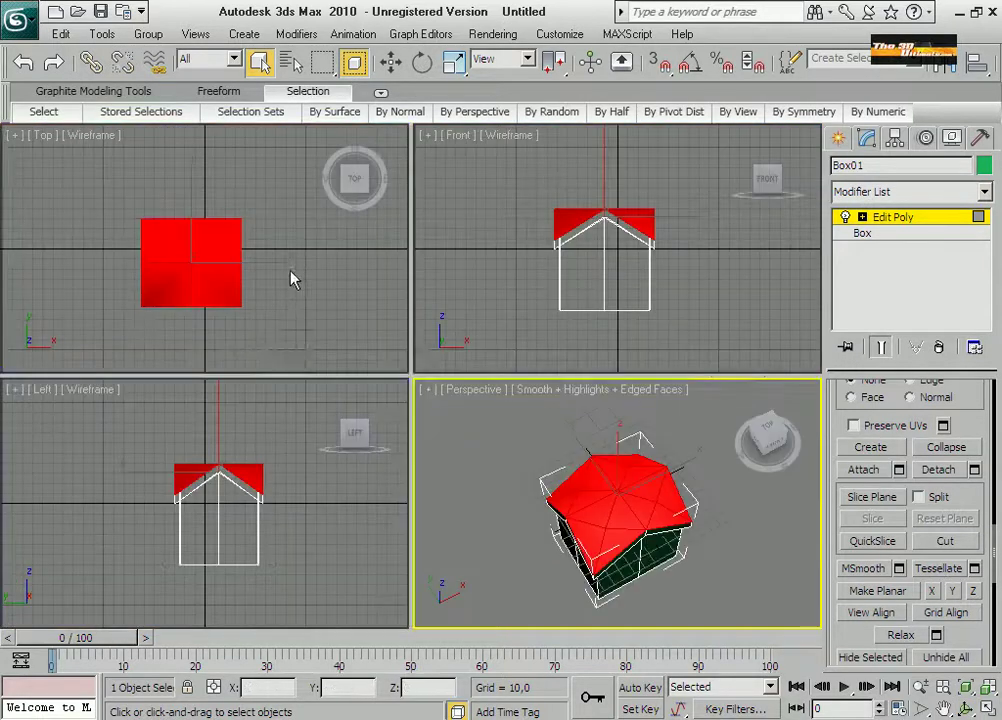
right_click(291, 277)
left_click(985, 708)
scroll(499, 378, "up", 3)
key("w")
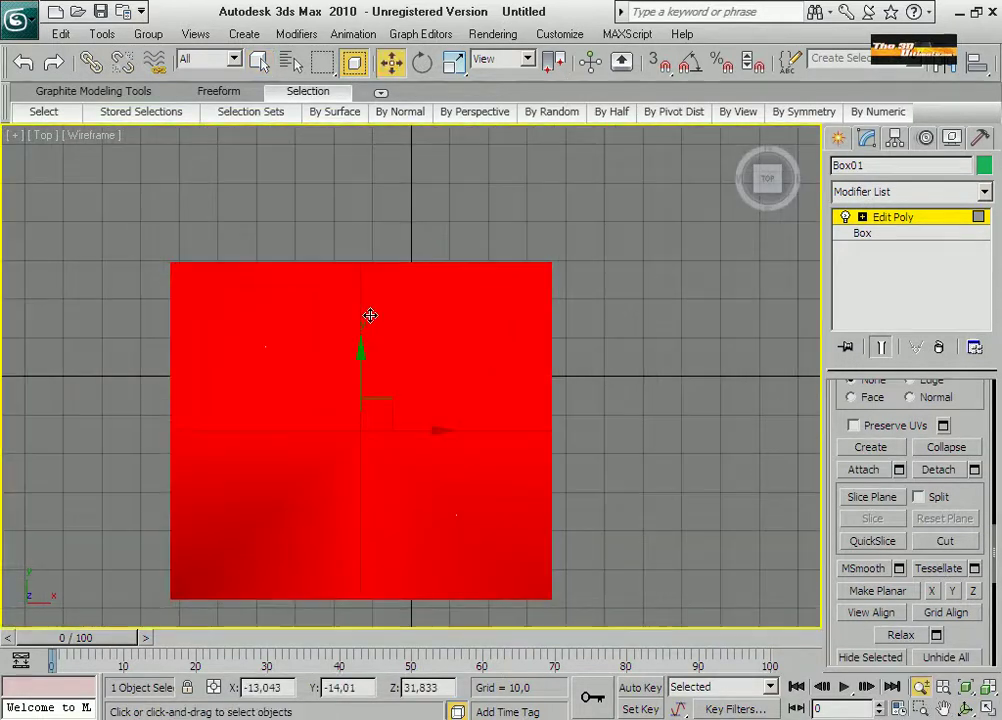
left_click(376, 329)
left_click(300, 360, "ctrl")
left_click(240, 420, "ctrl")
left_click(420, 460, "ctrl")
left_click(405, 370, "ctrl")
right_click(363, 432)
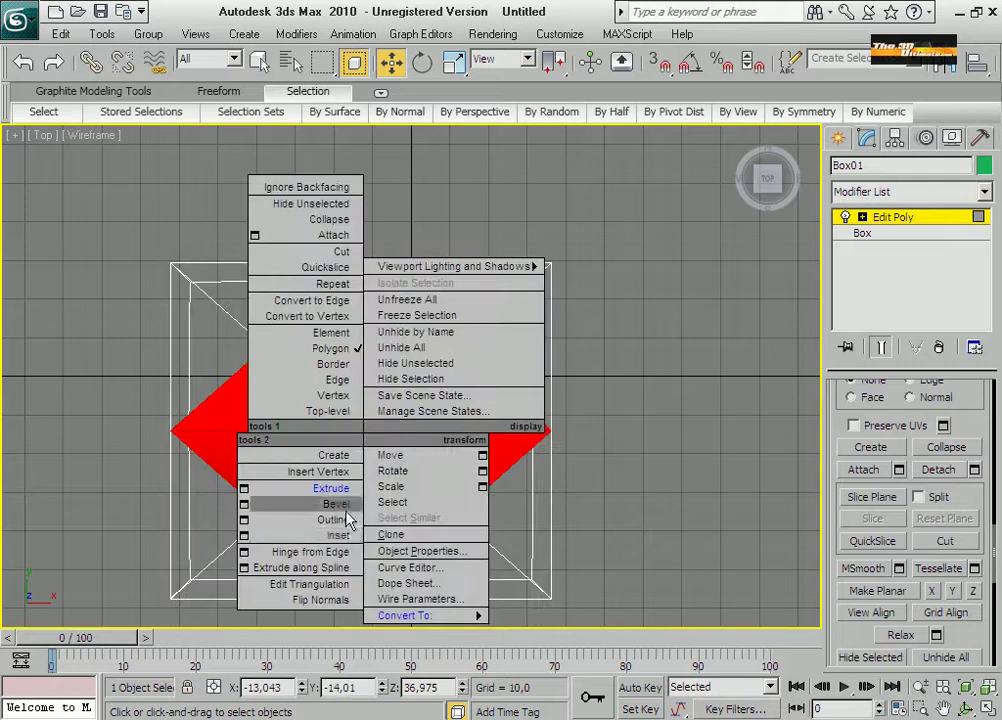
Make the selected central roof faces planar and view the model from the top.
left_click(895, 593)
key("alt+w")
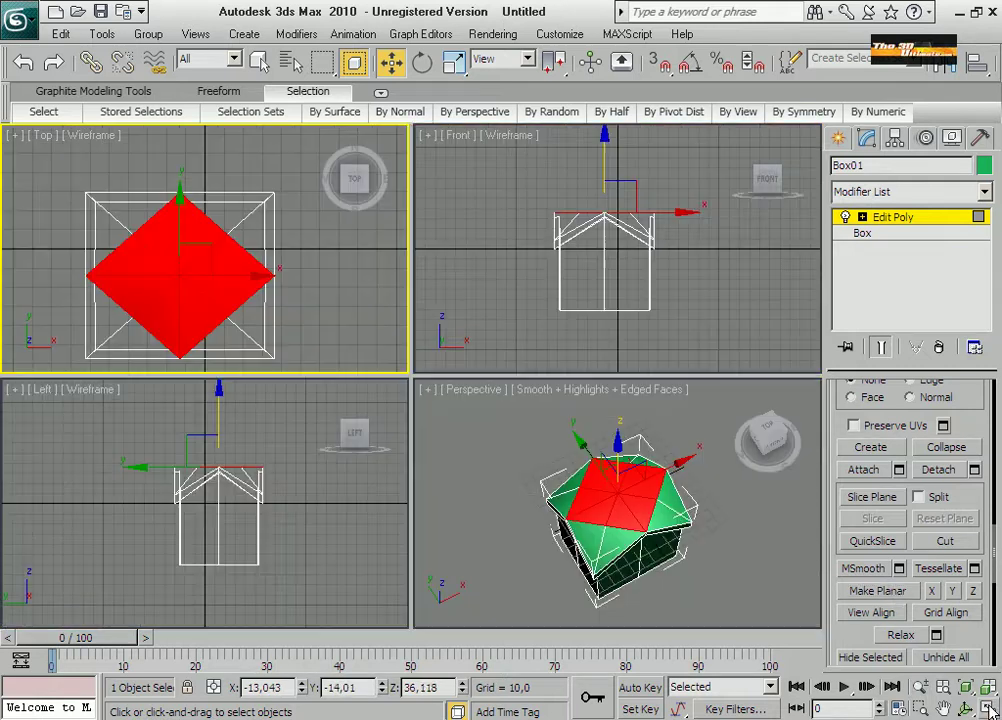
middle_click(740, 550)
key("alt+w")
left_click(965, 708)
left_click_drag(330, 300, 549, 367)
key("t")
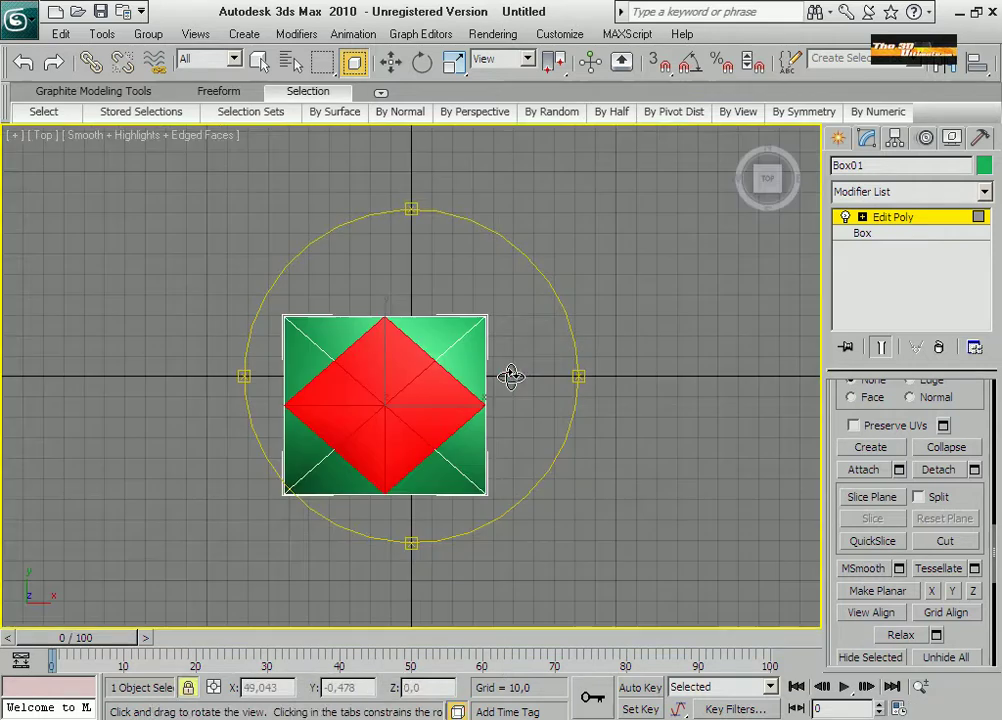
right_click(466, 343)
Inset the flat top face to leave a border around it.
right_click(369, 459)
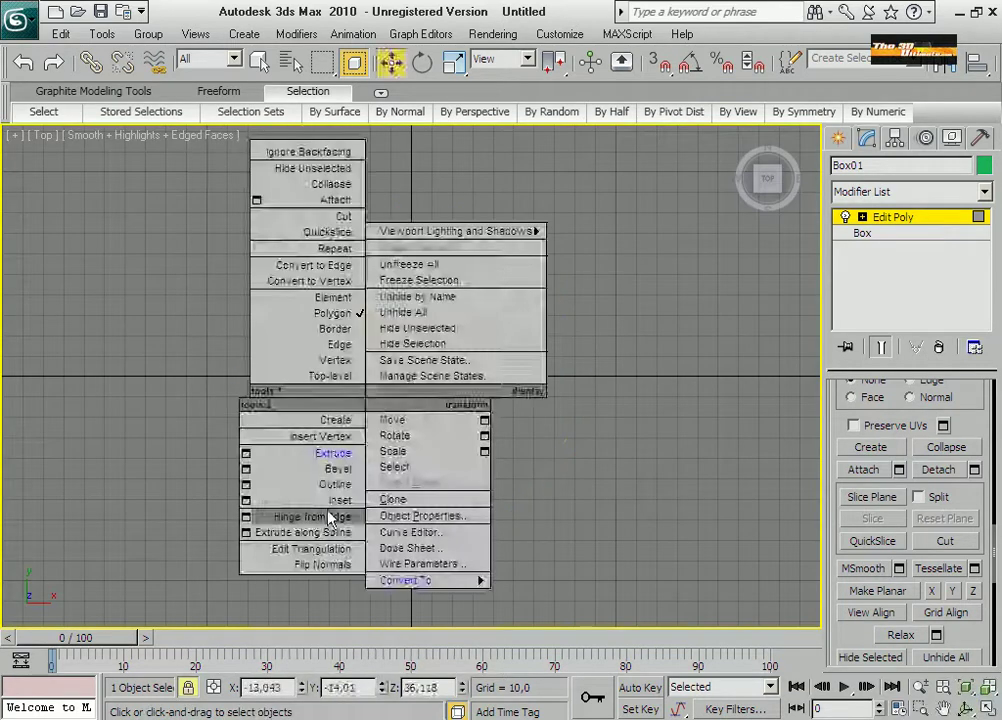
left_click(302, 559)
left_click_drag(383, 440, 382, 418)
key("z")
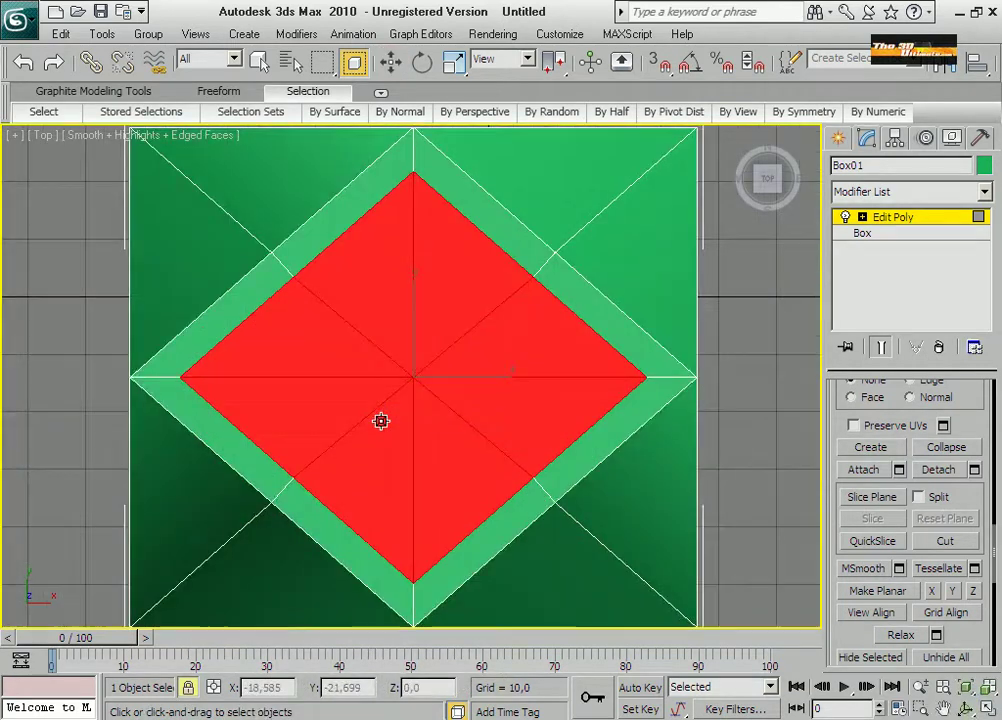
Scale four diagonal vertices outward and two side vertices inward to form an octagon.
key("F3")
key("1")
key("w")
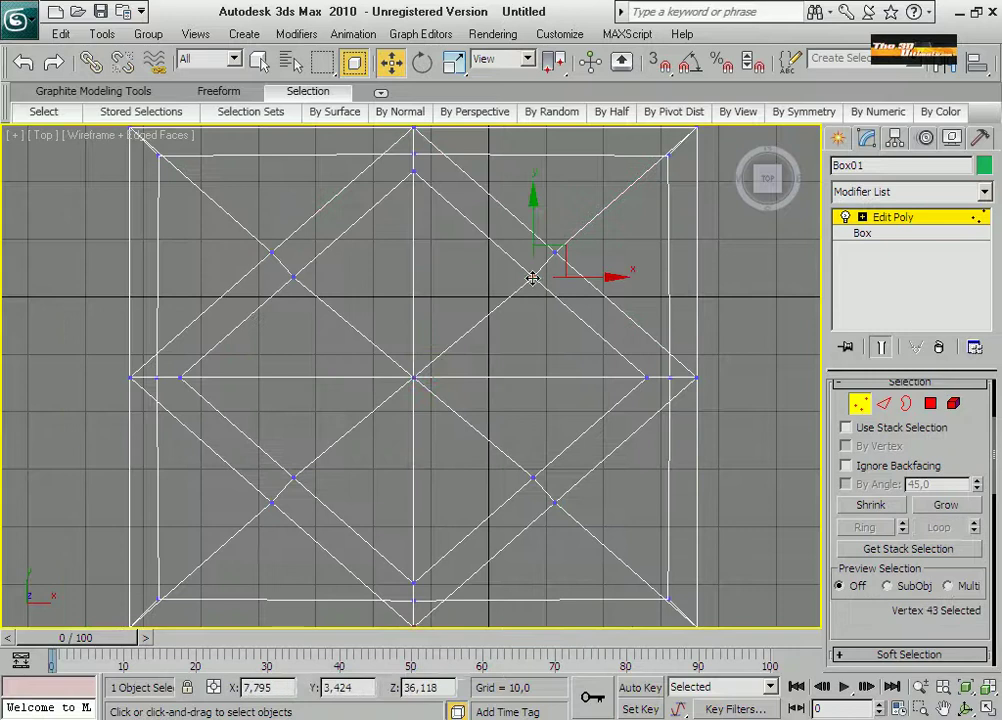
left_click(455, 77)
left_click_drag(423, 356, 632, 392)
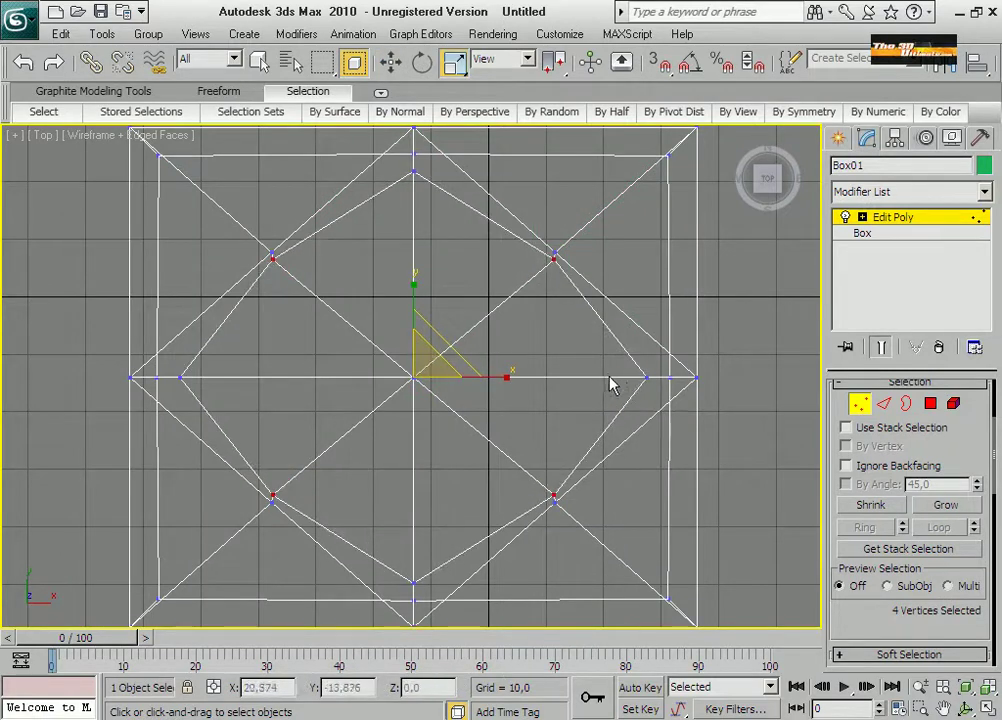
left_click_drag(500, 376, 486, 402)
key("alt+z")
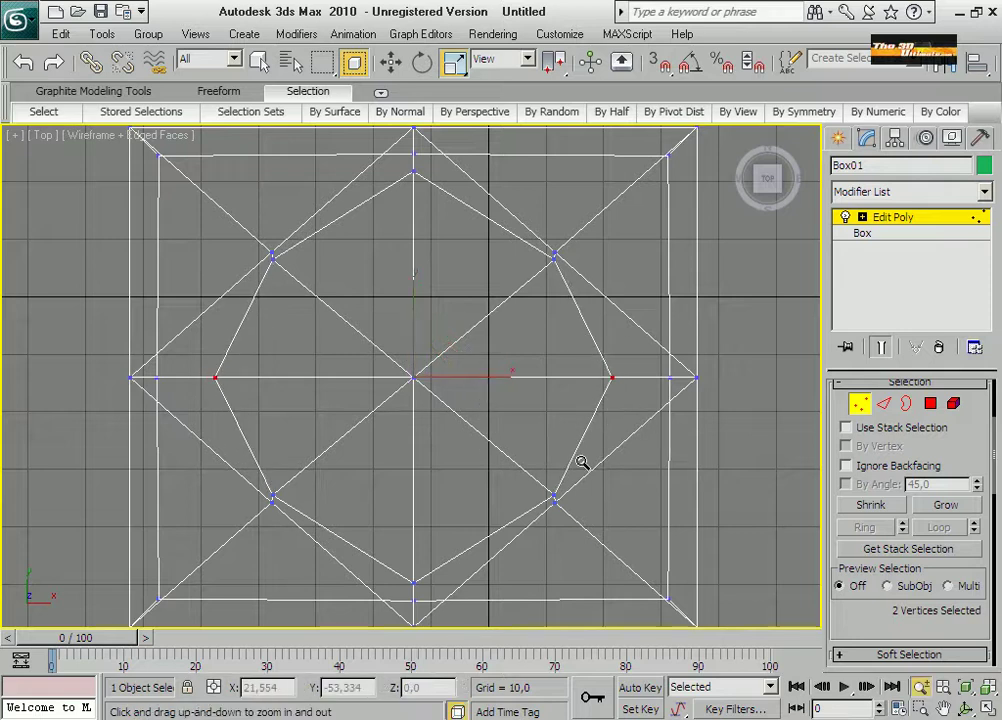
left_click_drag(579, 463, 492, 437)
In the Left view, gather the top roof faces and pull their vertices up into a tall spire.
left_click(930, 403)
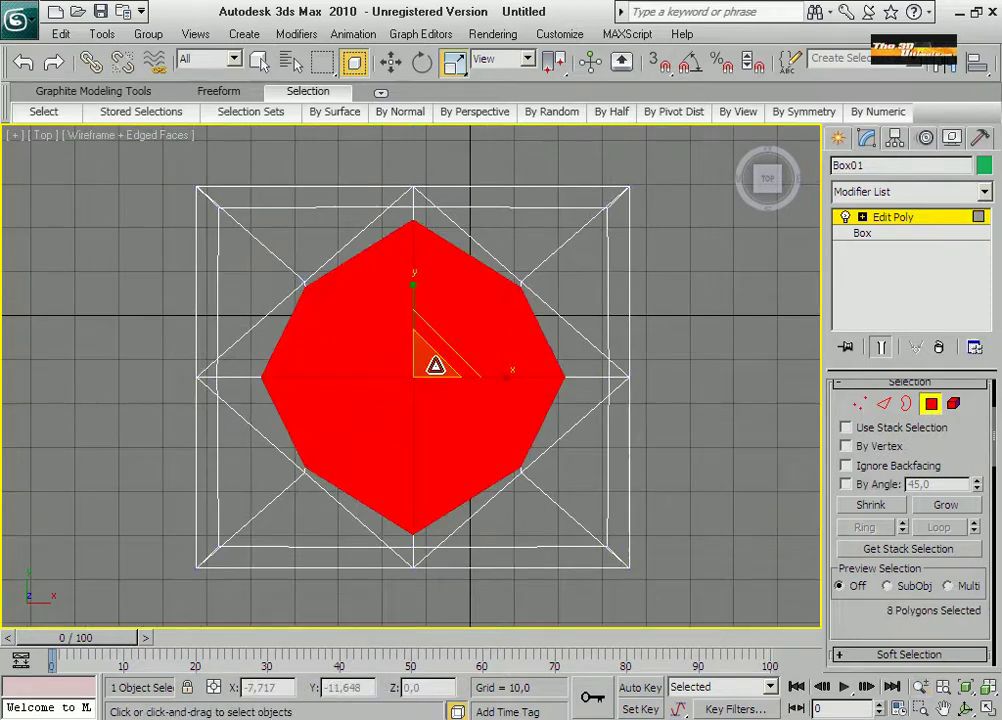
key("alt+w")
right_click(214, 424)
key("alt+w")
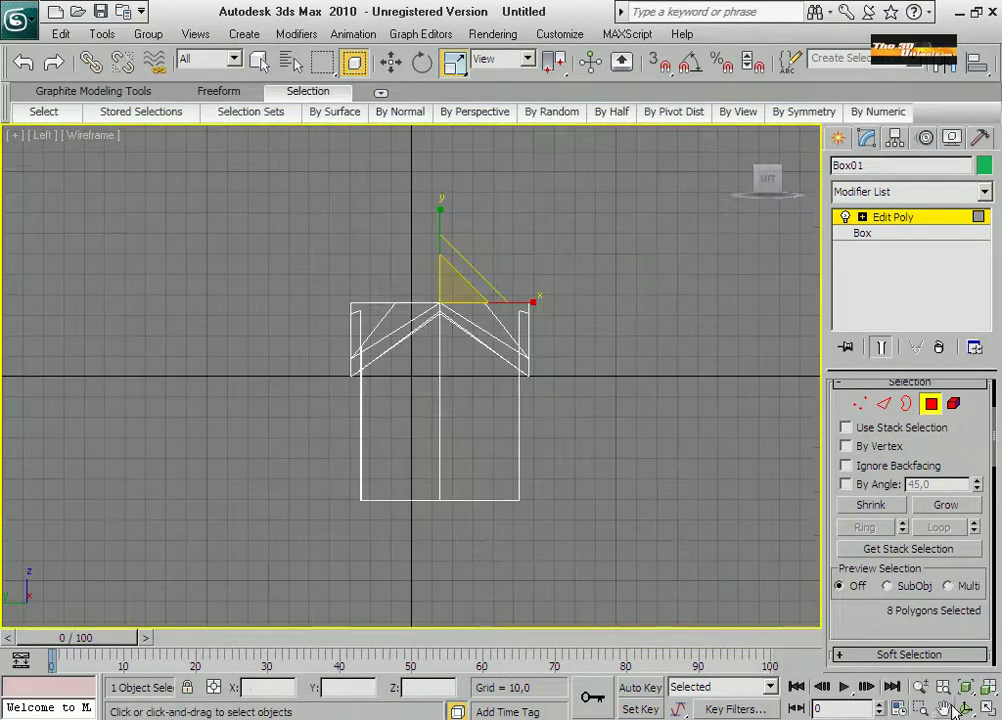
left_click(945, 709)
left_click_drag(441, 277, 385, 389)
left_click_drag(375, 220, 467, 282)
key("1")
left_click_drag(320, 188, 450, 250)
left_click_drag(860, 610, 860, 512)
scroll(860, 512, "down", 5)
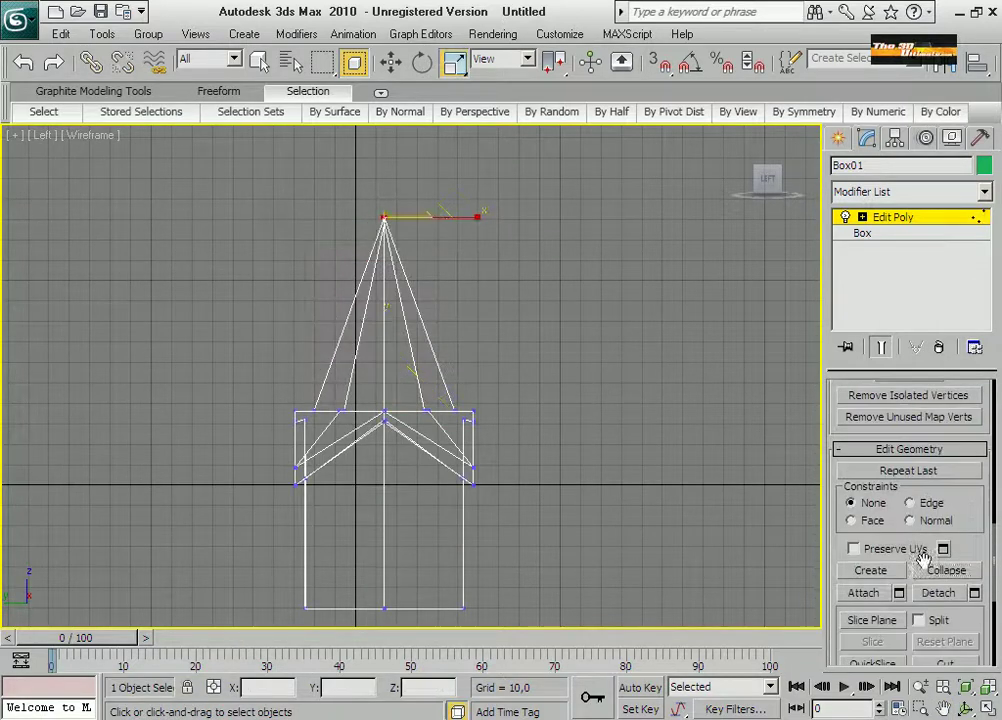
In the Top view, move the tower's right-edge and left-edge vertices inward.
left_click(987, 707)
left_click(277, 180)
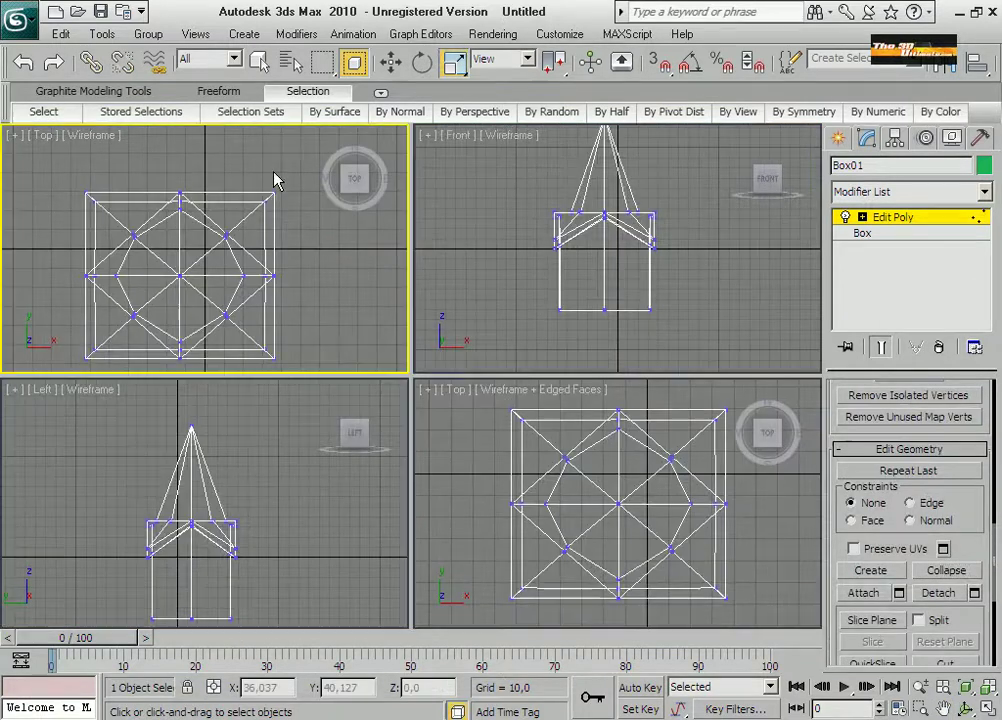
left_click_drag(252, 396, 255, 380)
key("w")
left_click_drag(330, 277, 320, 277)
left_click_drag(70, 170, 107, 347)
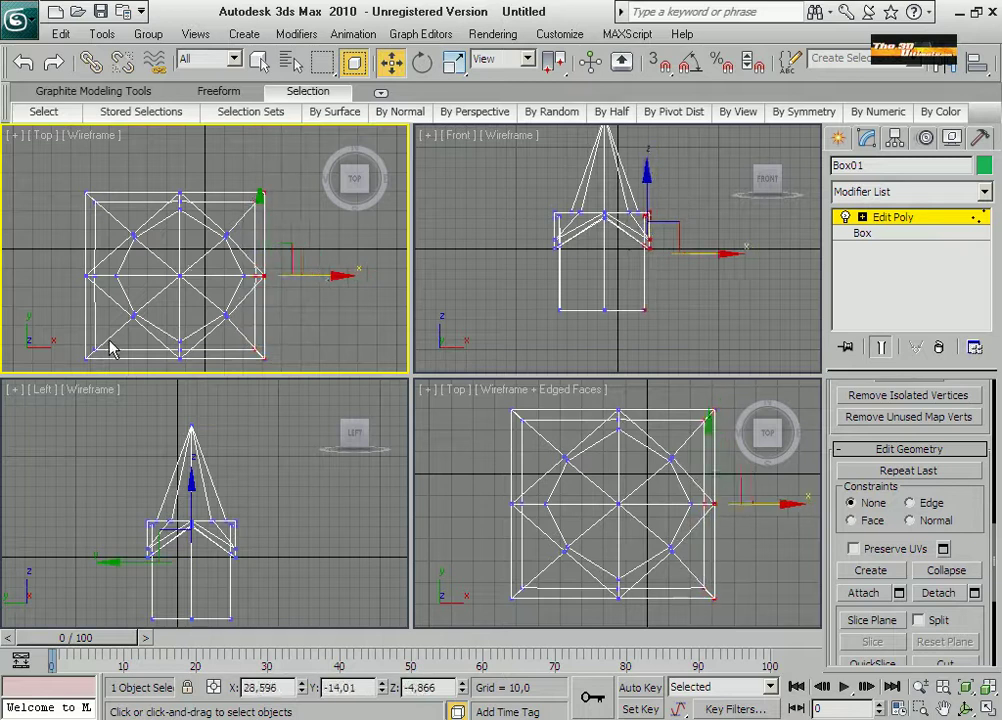
left_click_drag(161, 276, 166, 276)
Reset the lower-right view to a shaded perspective and zoom out to inspect the tower.
left_click(718, 552)
left_click(743, 409)
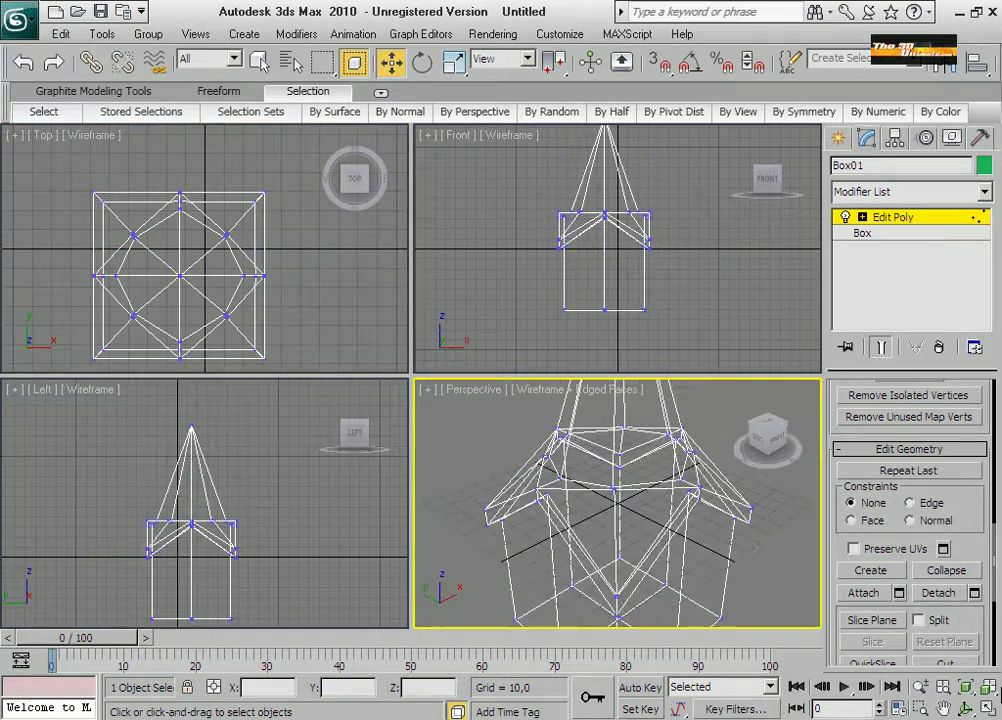
key("F3")
key("alt+w")
key("alt+z")
mouse_move(459, 360)
left_mouse_down()
mouse_move(459, 430)
mouse_move(447, 340)
mouse_move(420, 340)
left_mouse_up()
key("ctrl+r")
key("alt+w")
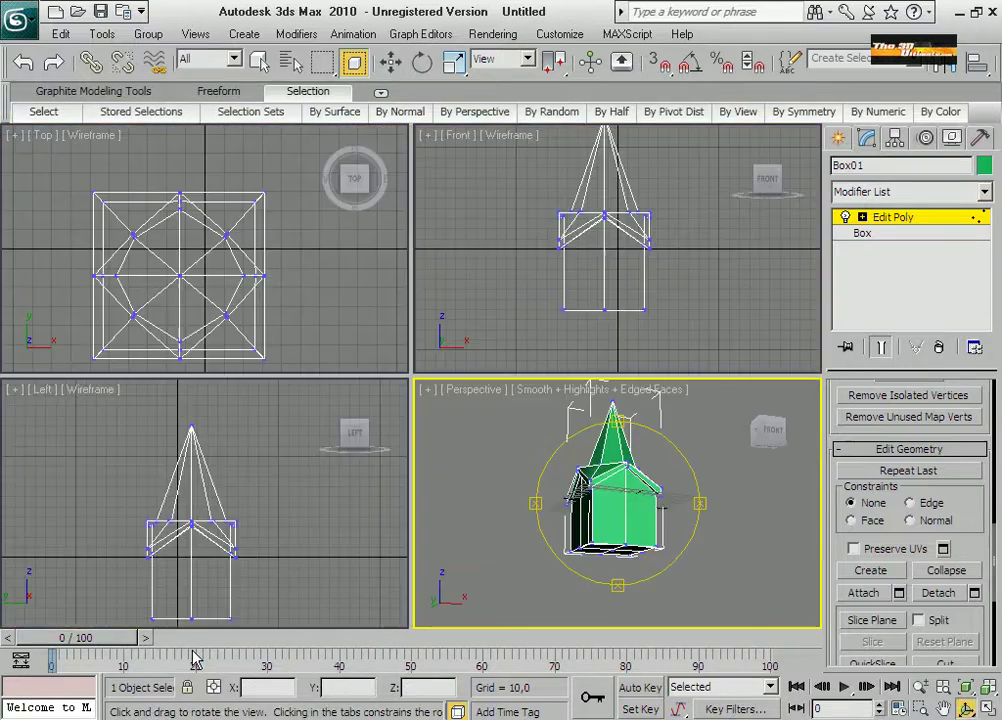
right_click(200, 500)
key("alt+w")
Reselect the tower in the Front view and scale it up uniformly.
left_click(838, 137)
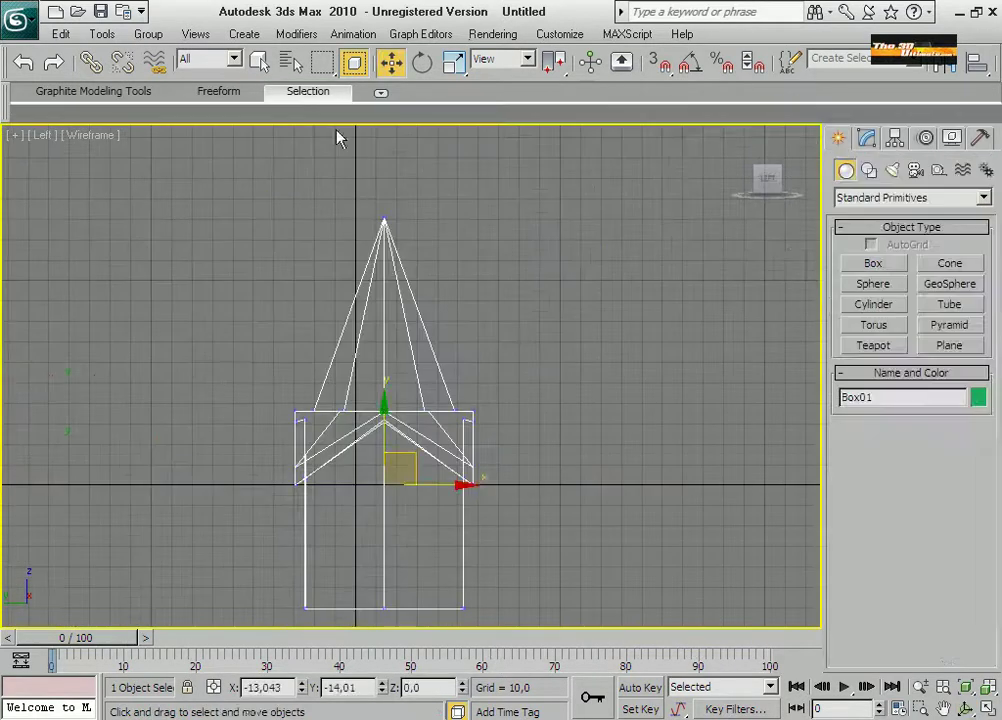
key("r")
left_click(770, 555)
key("alt+w")
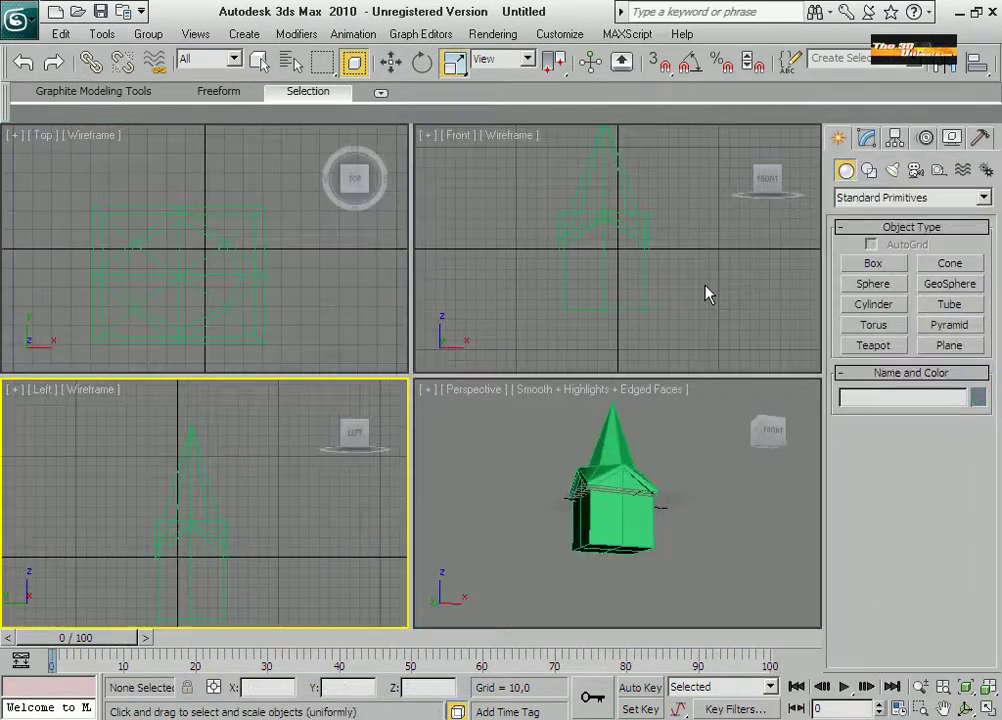
left_click(643, 219)
left_click_drag(643, 219, 560, 210)
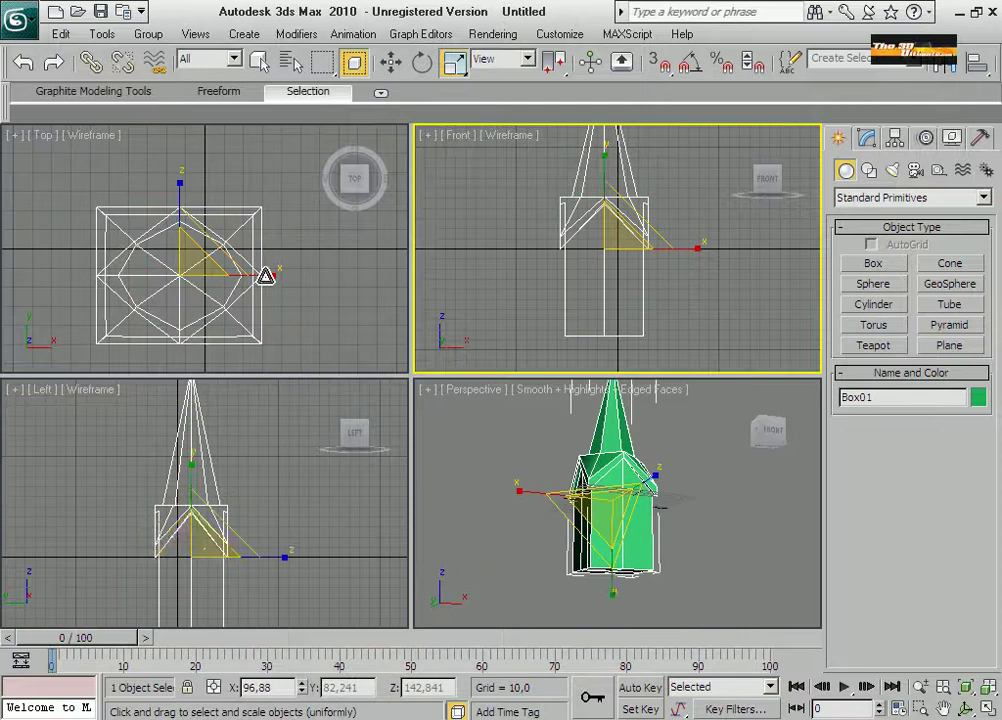
Orbit the maximized perspective view around the spire, then draw a new box beside the tower.
left_click(257, 273)
right_click(696, 532)
left_click(987, 708)
left_click(966, 708)
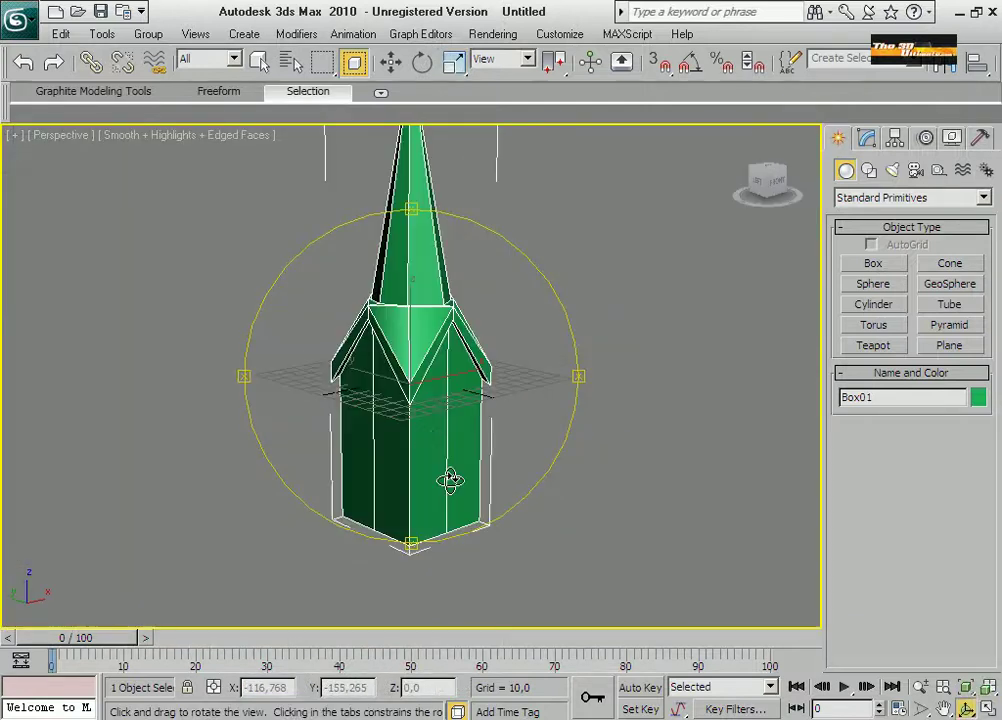
left_click_drag(433, 447, 434, 447)
scroll(434, 447, "up", 4)
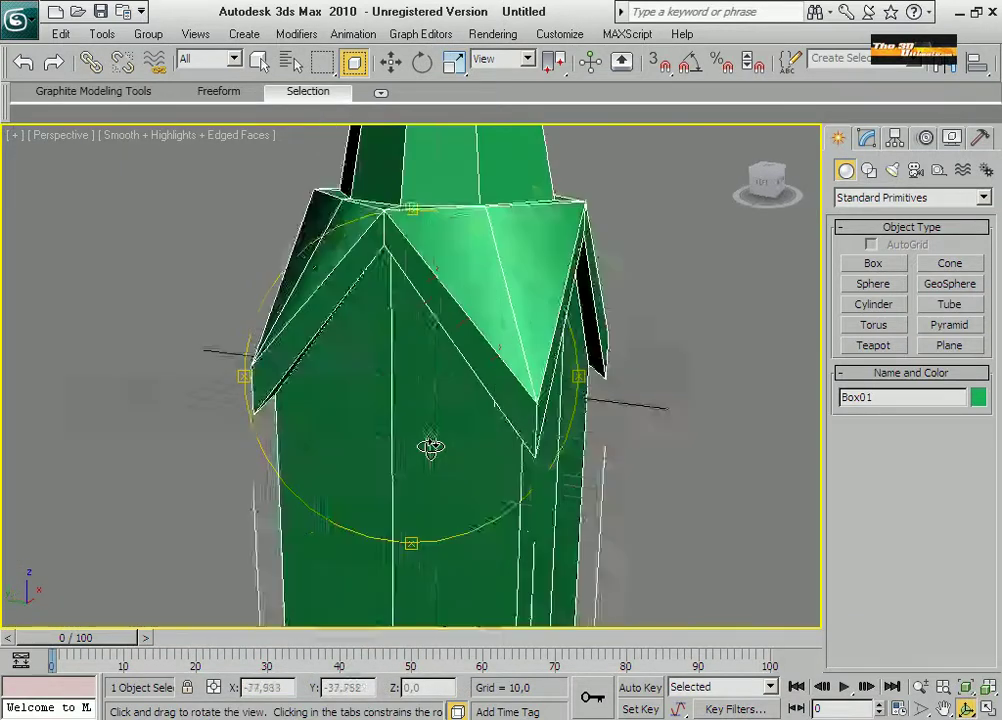
scroll(366, 421, "down", 2)
left_click(457, 66)
scroll(414, 548, "down", 3)
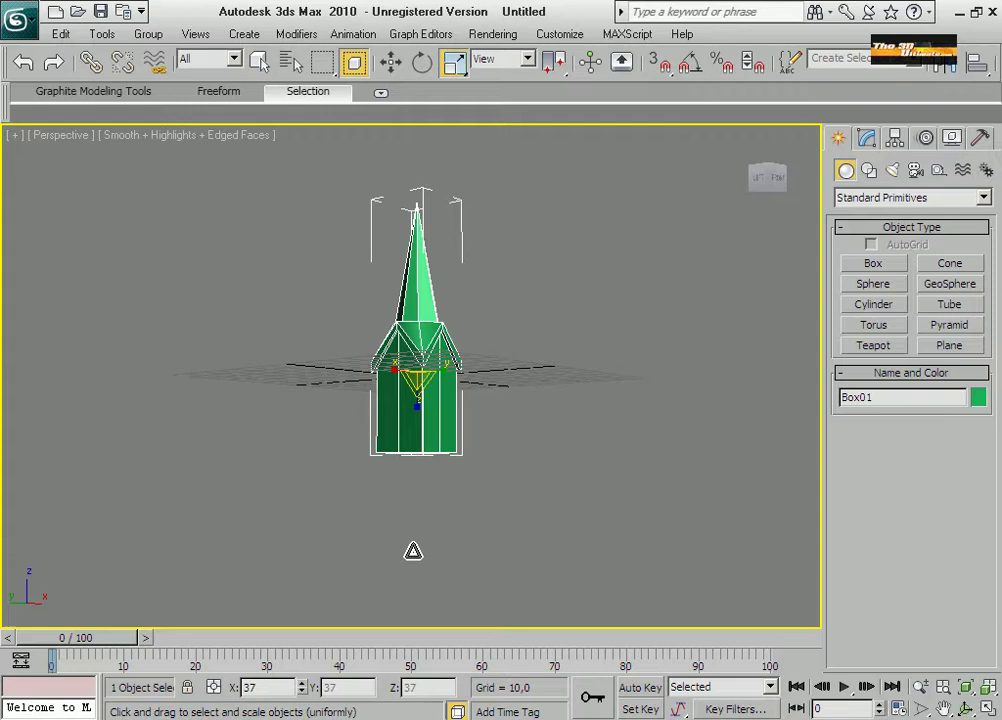
left_click(745, 150)
left_click(873, 263)
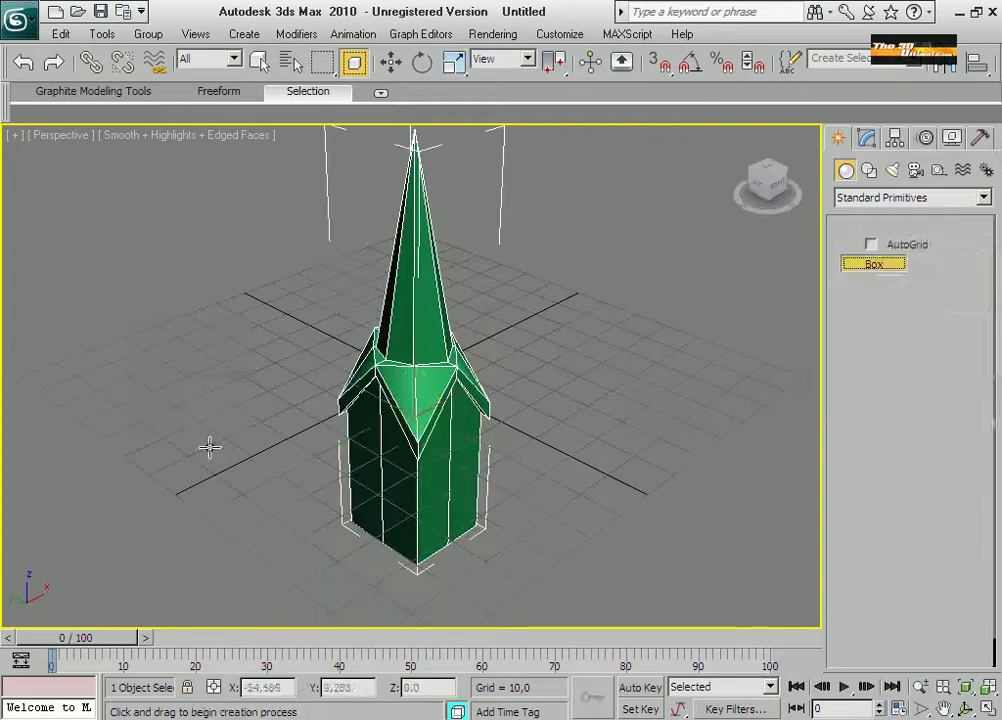
mouse_move(245, 400)
left_mouse_down()
mouse_move(537, 532)
mouse_move(506, 563)
left_mouse_up()
Set the new box's height and convert it to an editable poly.
left_click(255, 437)
key("w")
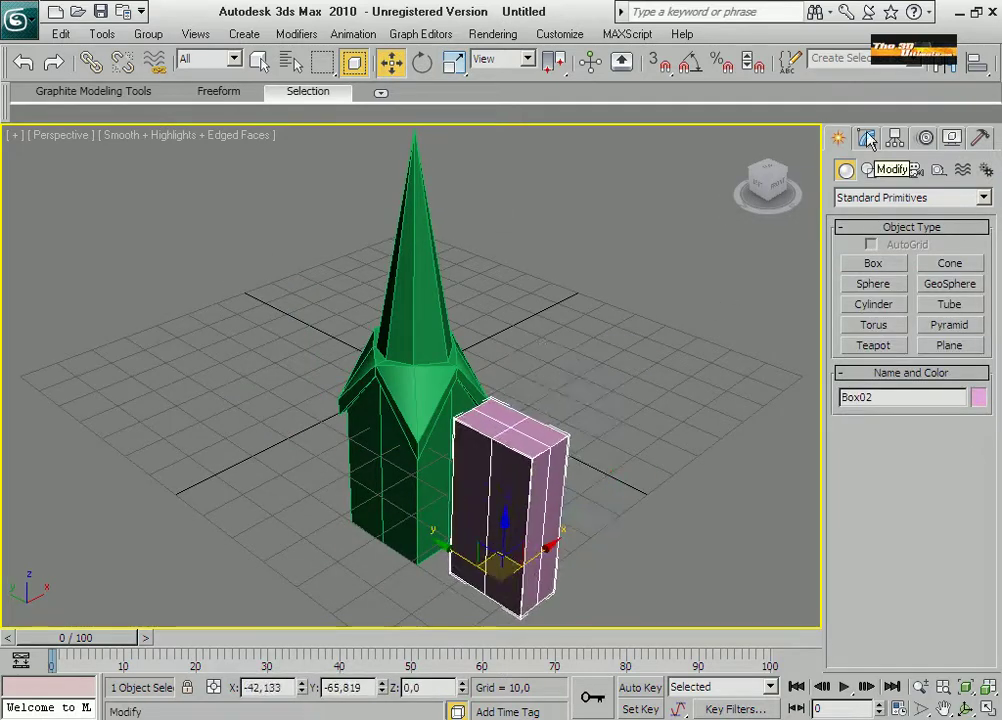
right_click(712, 492)
left_click(770, 668)
Maximize the Front view, zoom in on the box, and switch back to plain selection.
key("alt+w")
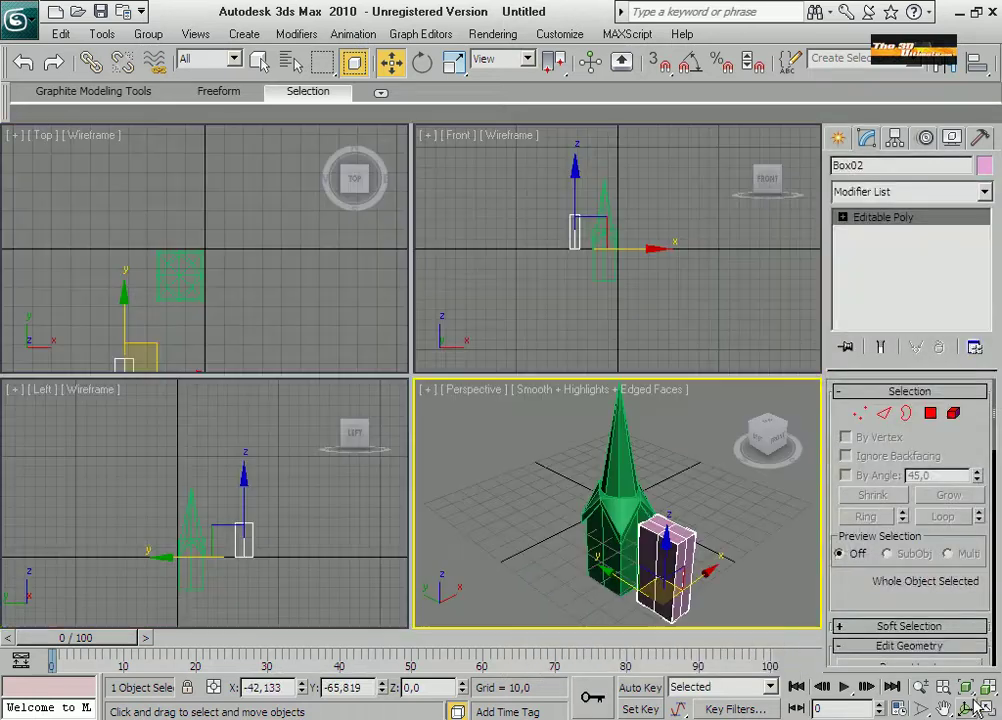
right_click(760, 300)
key("alt+w")
scroll(300, 250, "up", 5)
right_click(358, 237)
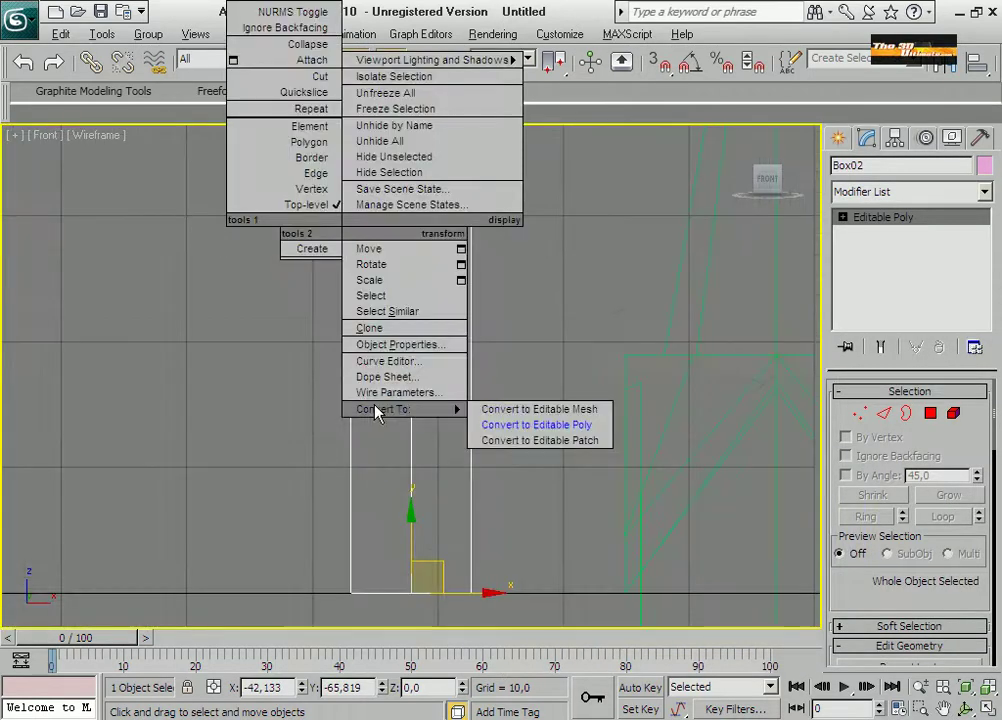
left_click(318, 304)
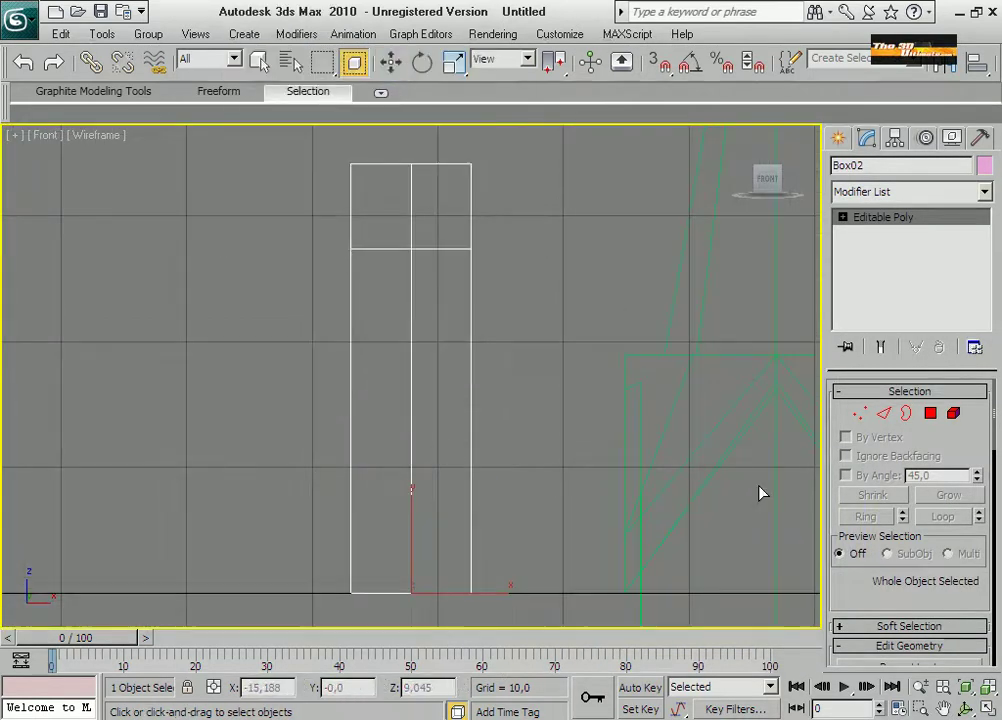
Raise the pink box's top polygons to make it taller, then scale them down to taper it.
key("alt+w")
left_click(930, 413)
right_click(780, 590)
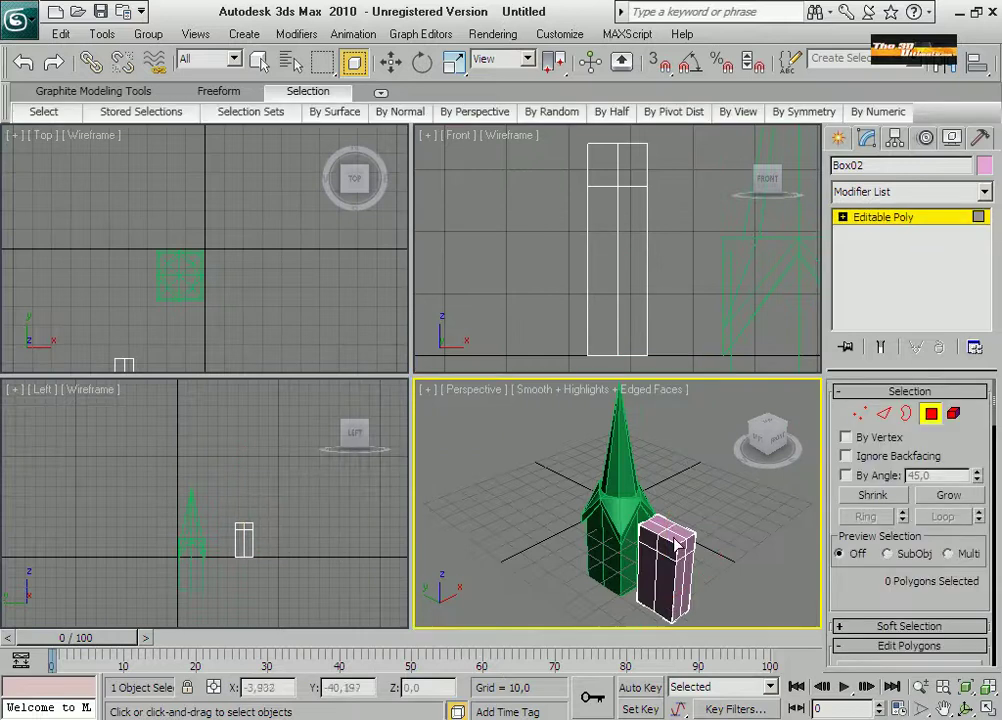
key("alt+w")
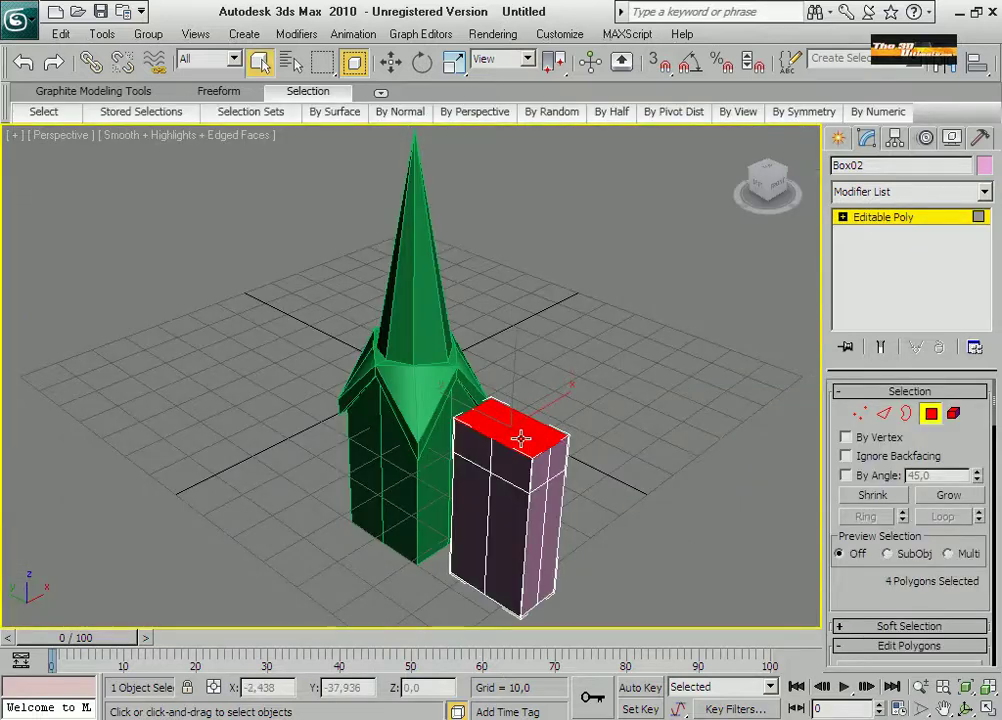
right_click(520, 438)
left_click(595, 452)
left_click_drag(512, 420, 512, 396)
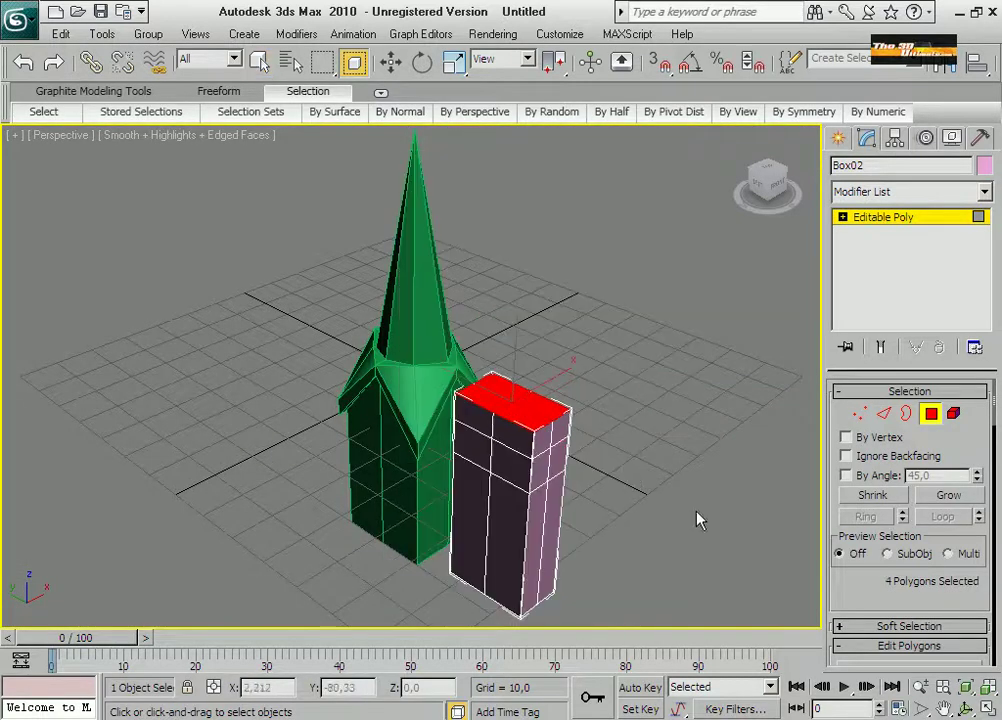
key("r")
left_click_drag(586, 432, 548, 405)
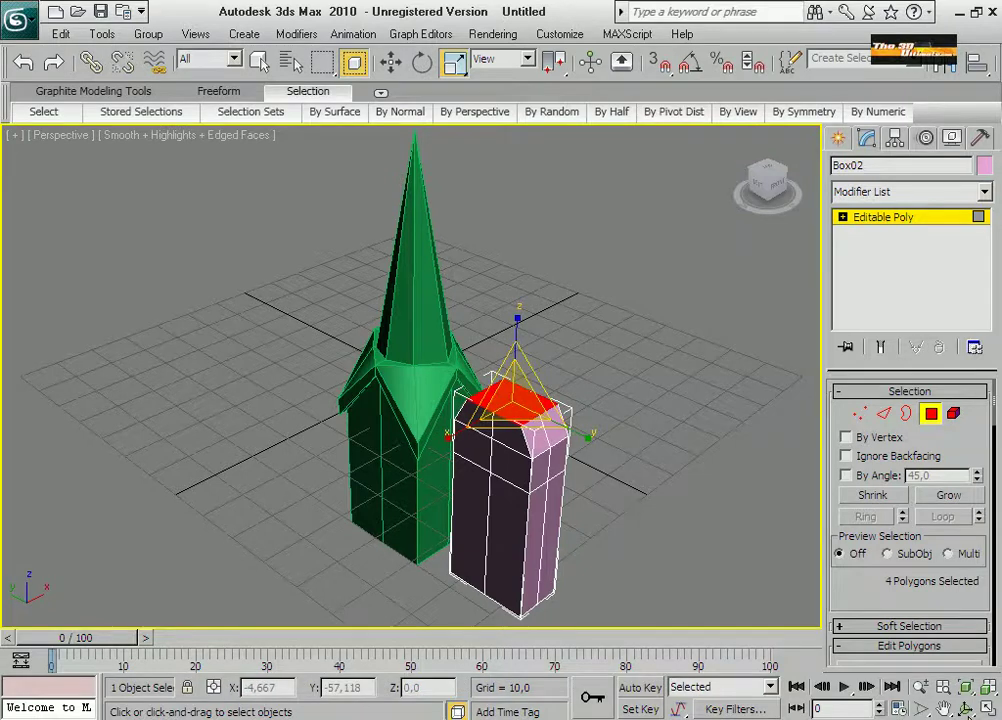
Select two top-corner polygons of the box and frame the box in the Left view.
key("ctrl+r")
left_click_drag(418, 463, 460, 470)
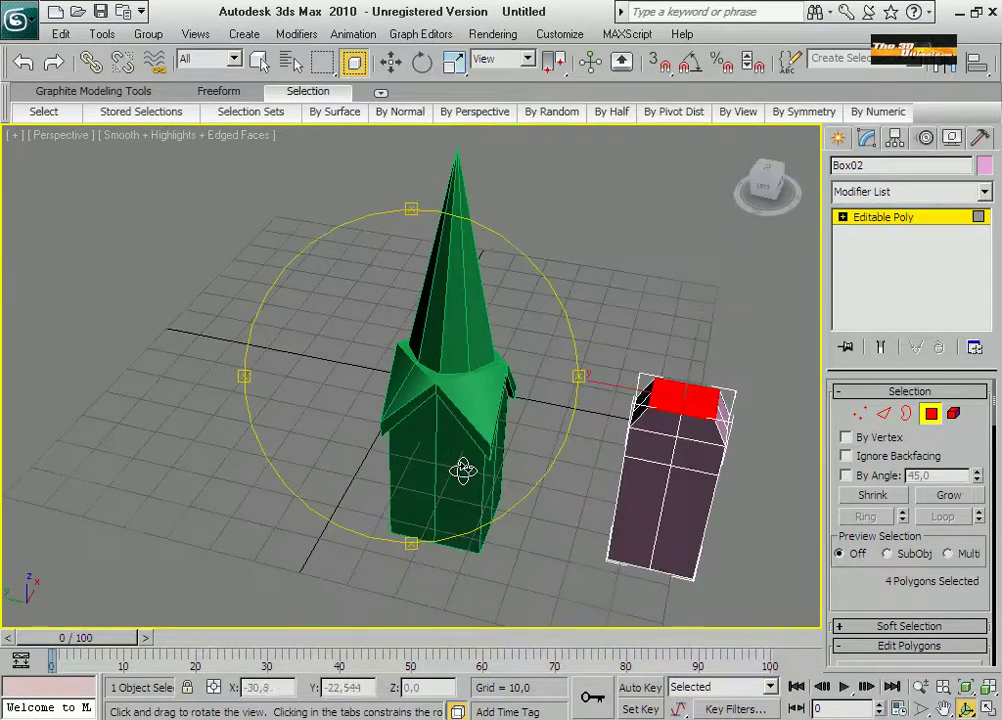
left_click(258, 61)
left_click(637, 405)
left_click(966, 707)
left_click_drag(560, 300, 630, 222)
right_click(630, 222)
right_click(728, 285)
left_click(689, 347)
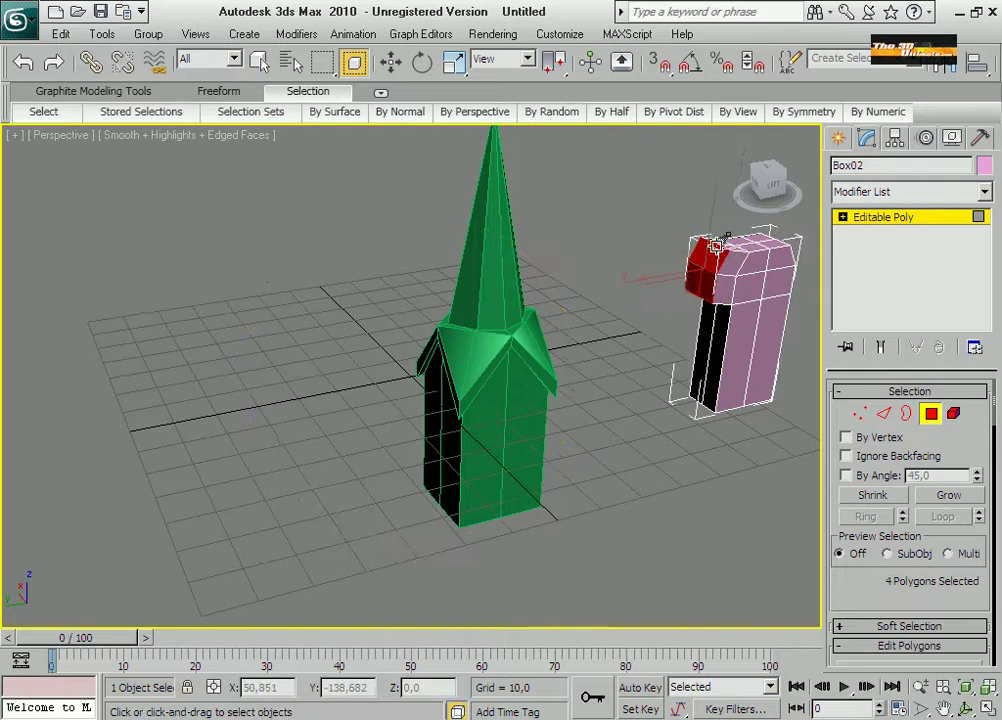
key("l")
scroll(640, 305, "up", 5)
key("w")
scroll(402, 360, "down", 8)
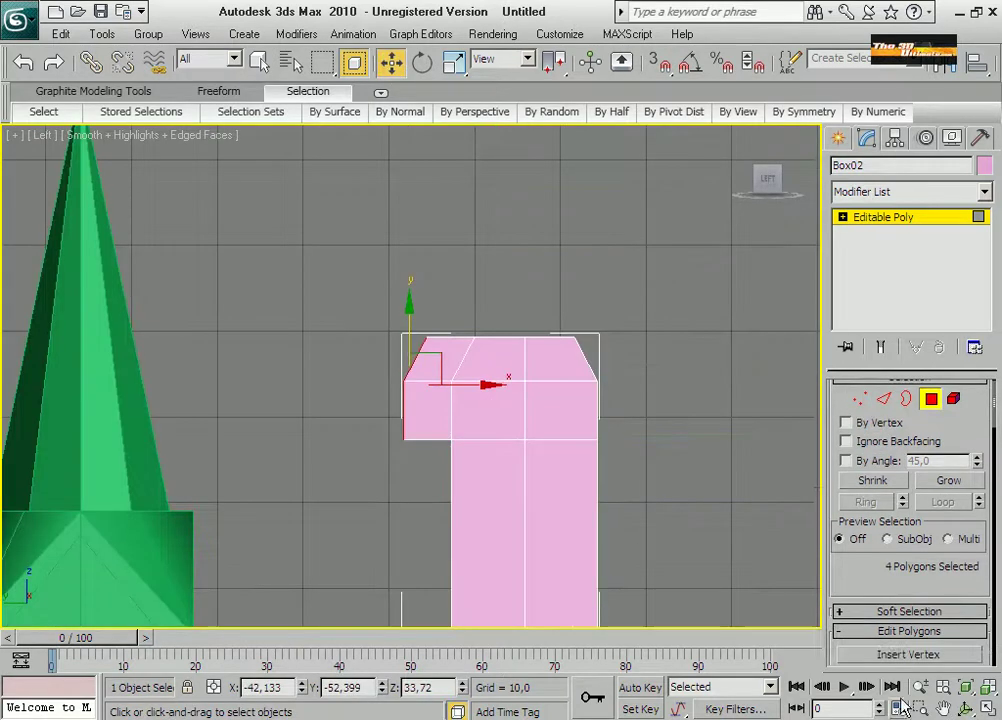
middle_click_drag(655, 347, 545, 255)
Delete the selected half of the box's vertices and add a Symmetry modifier mirrored on Y.
key("1")
key("Delete")
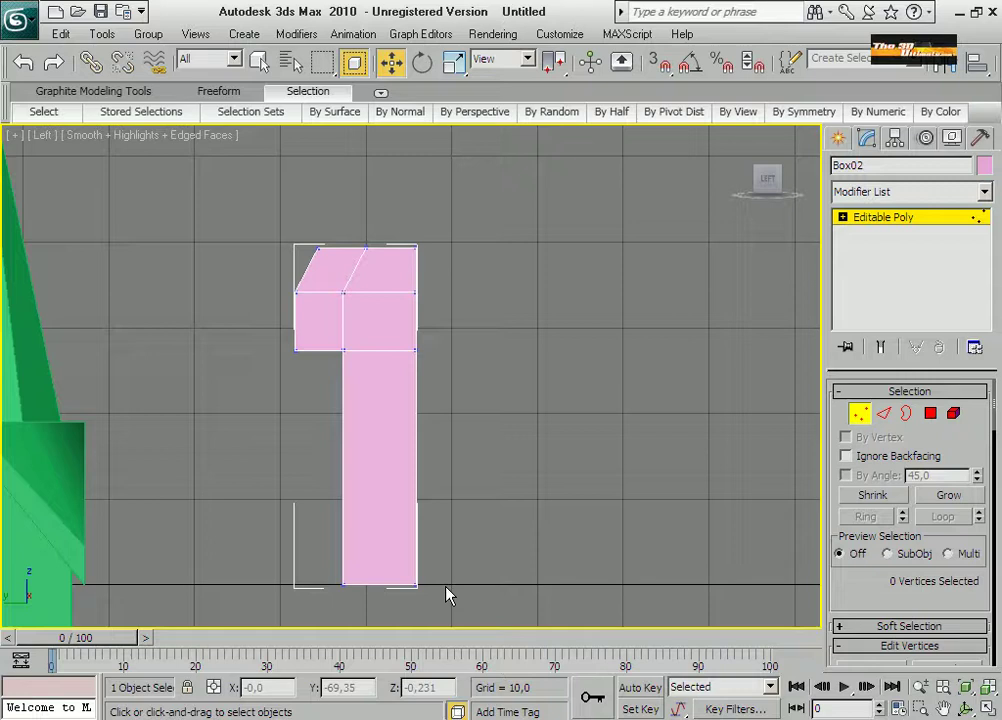
left_click(910, 191)
key("s")
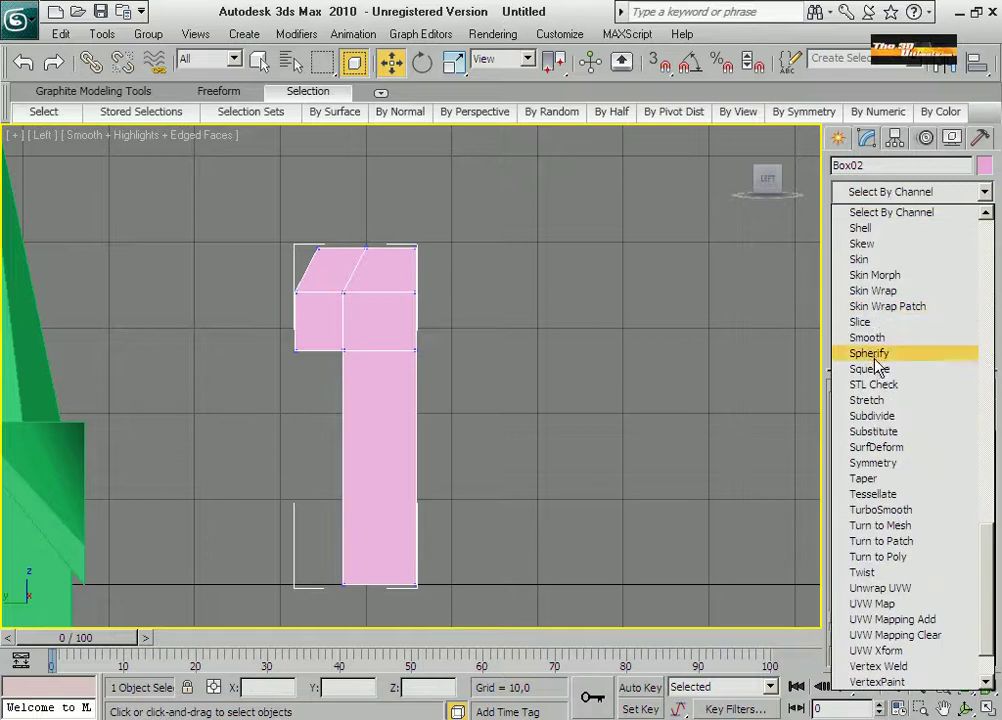
left_click(875, 463)
left_click(900, 427)
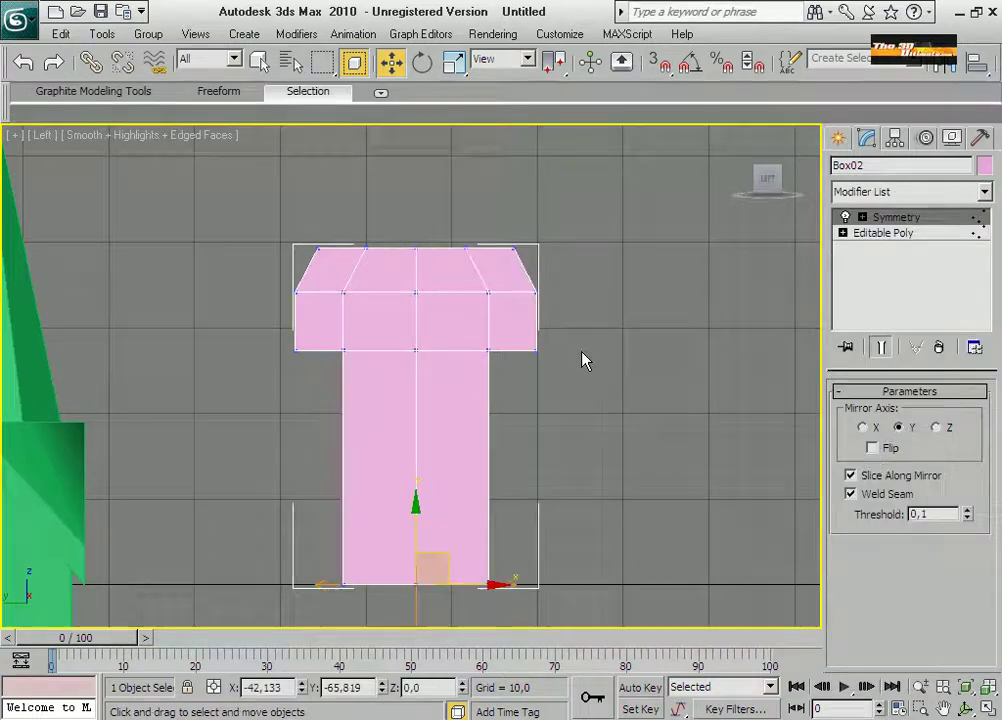
Check the church reference photo and raise the top vertex into a peaked cap.
key("alt+Tab")
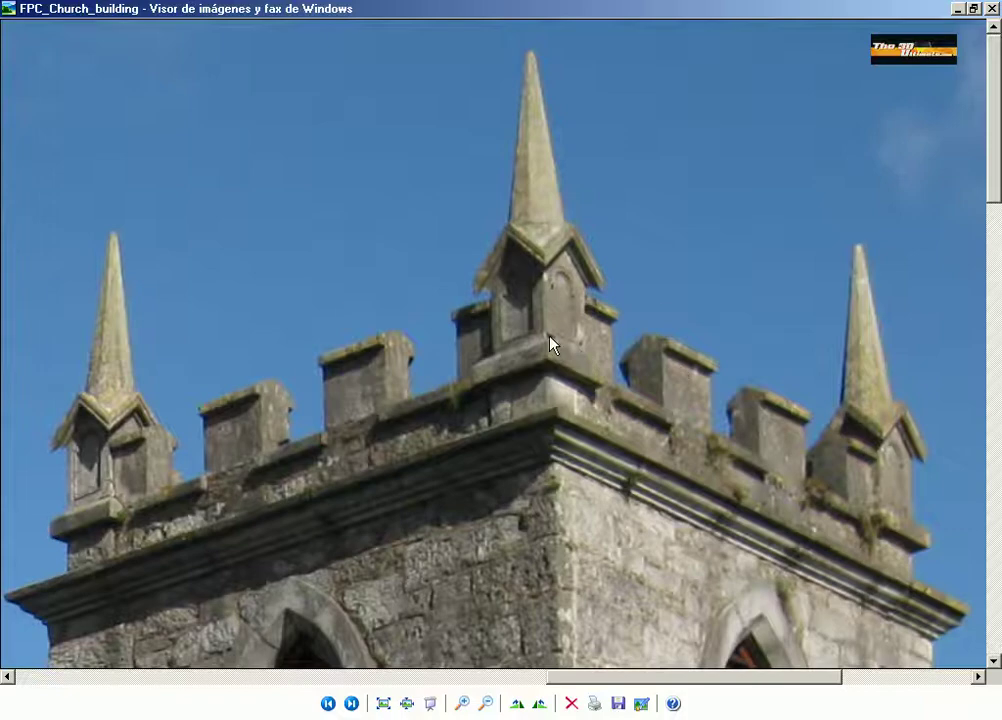
key("alt+Tab")
left_click(882, 232)
key("1")
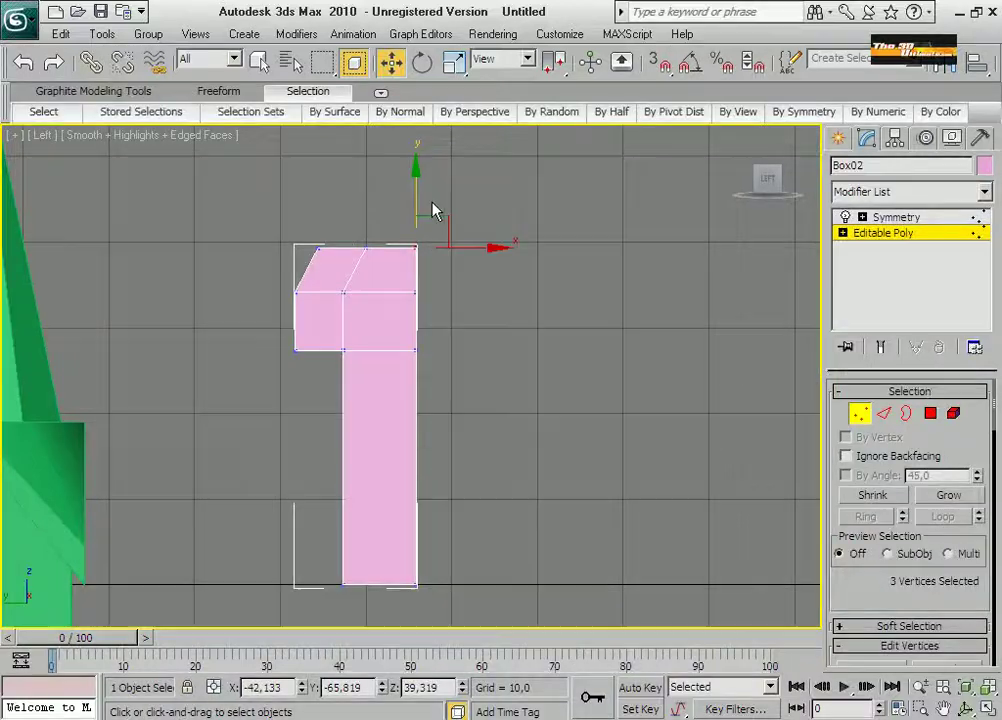
left_click_drag(432, 210, 431, 179)
Select the box's vertices in the Top view and review the mirrored shape in perspective.
left_click(896, 217)
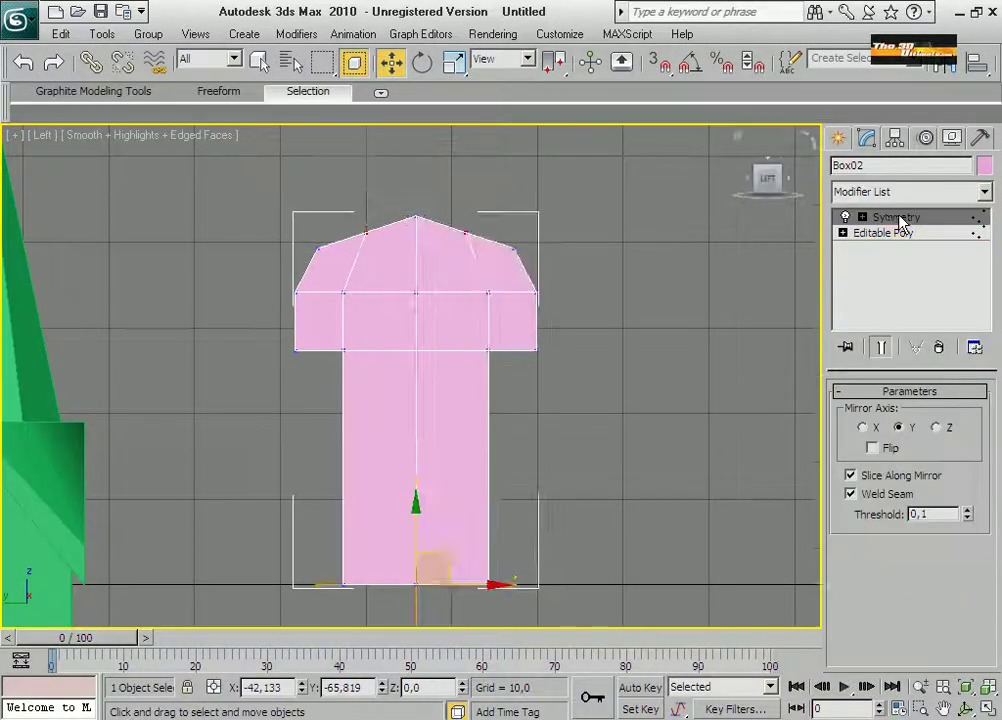
key("t")
left_click(883, 232)
left_click_drag(460, 150, 508, 316)
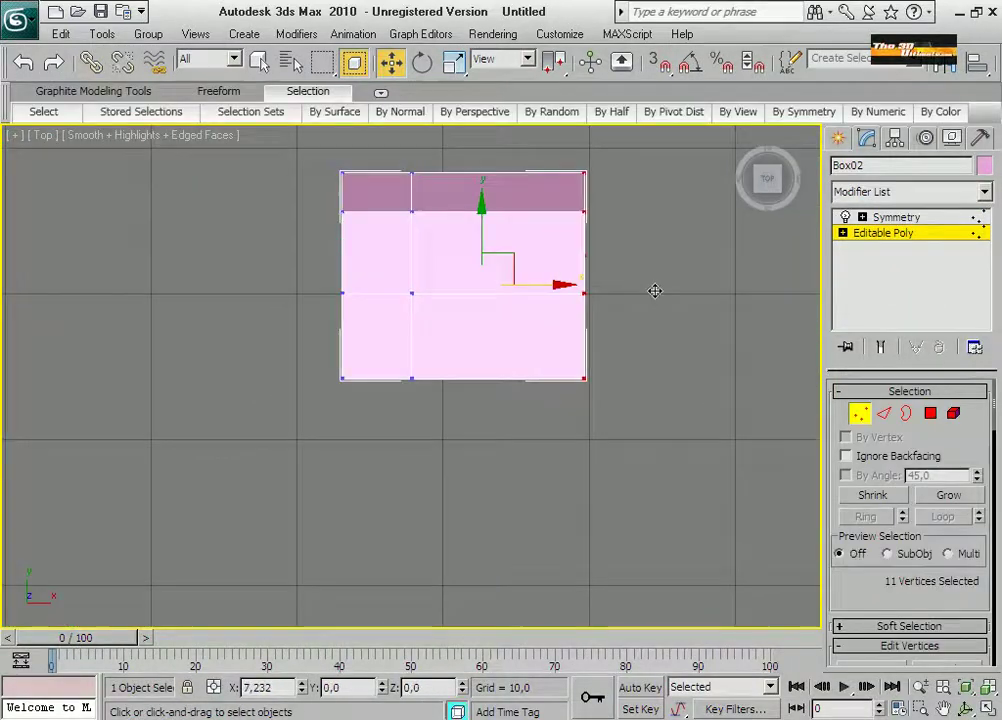
left_click(870, 218)
key("p")
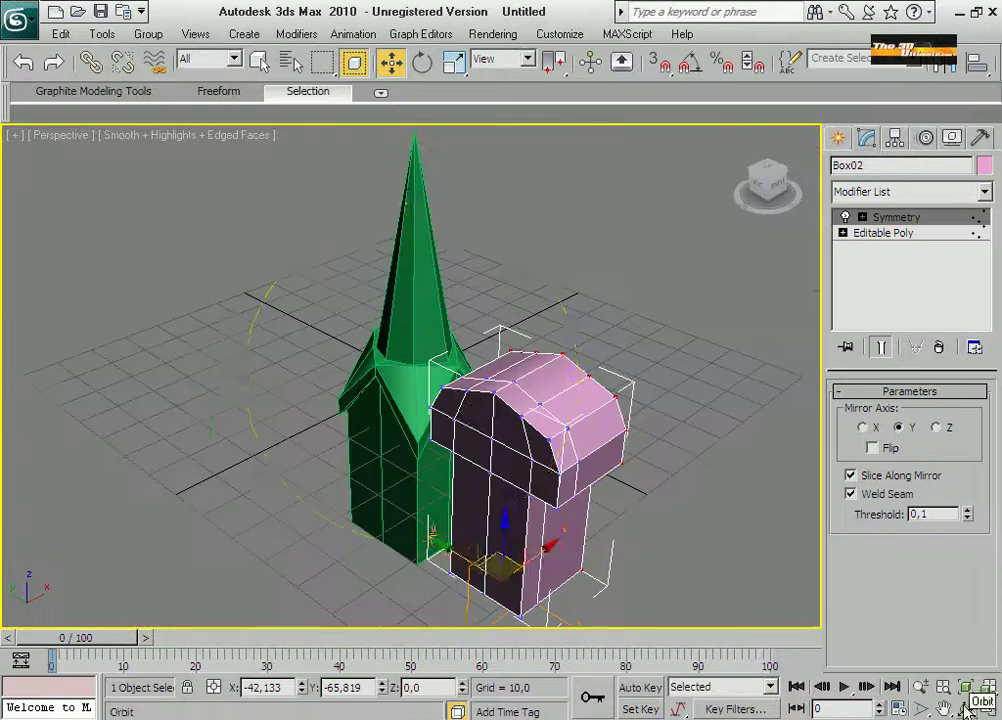
middle_click_drag(540, 360, 365, 311, "alt")
key("q")
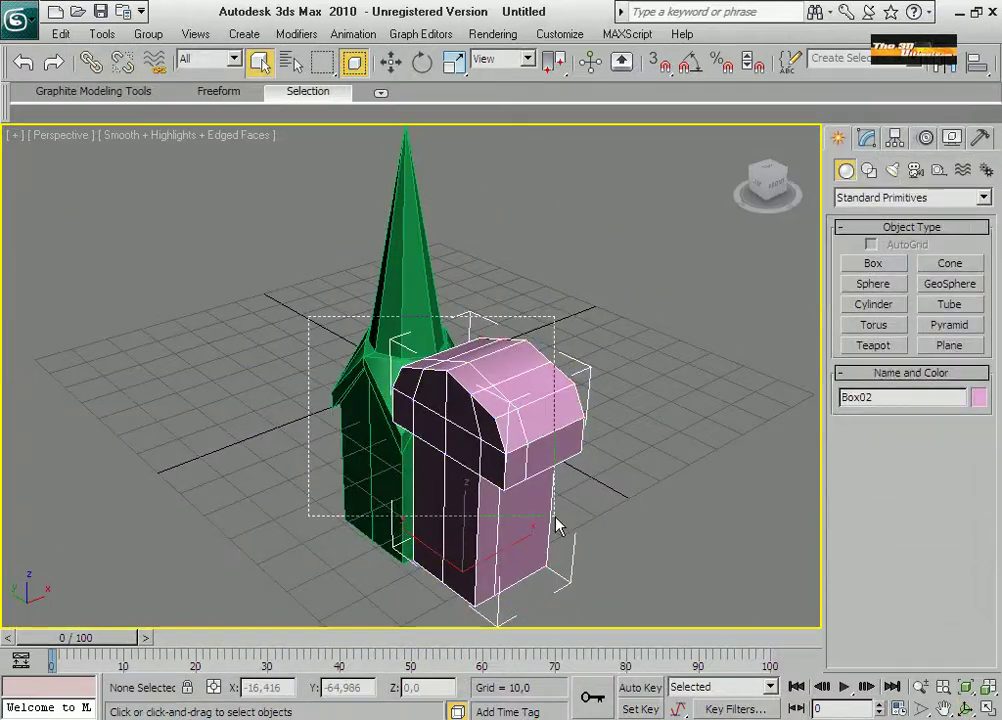
left_click(557, 523)
Put every object in the scene on a new layer named props.
key("ctrl+a")
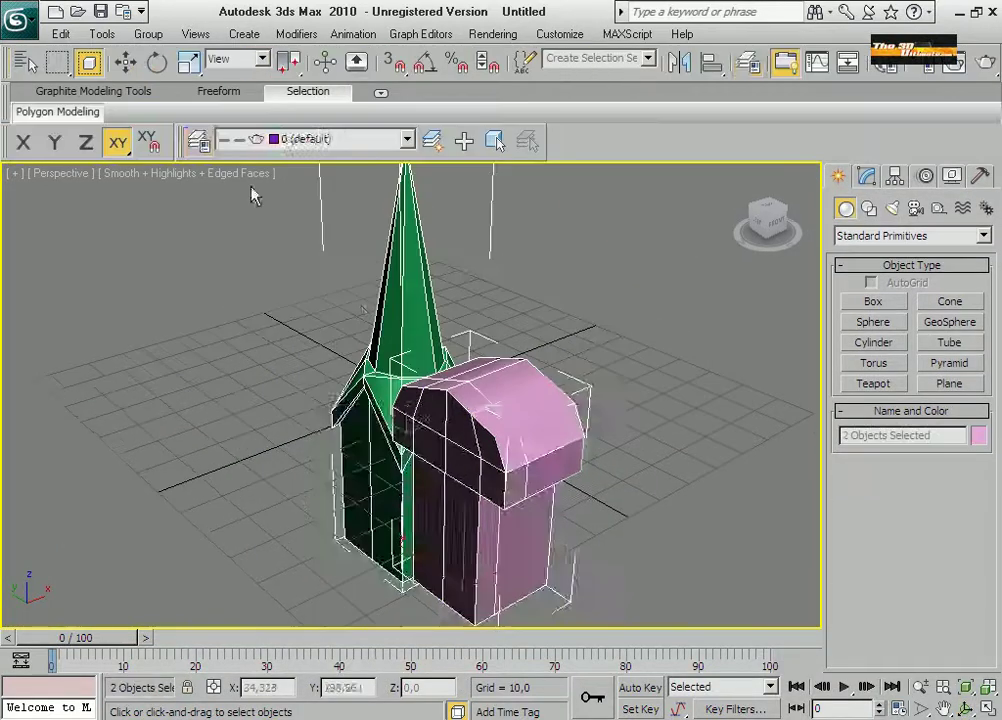
left_click(198, 140)
left_click(358, 438)
left_click(424, 508)
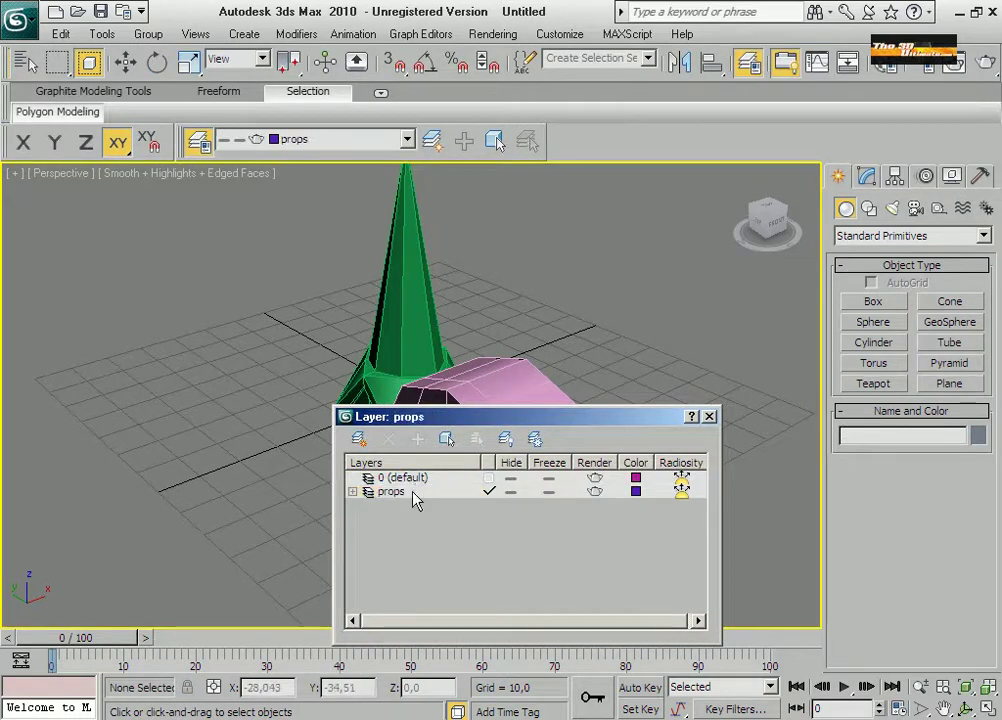
Hide the props layer and add a new current layer, Layer01.
left_click(510, 491)
left_click(358, 438)
left_click(511, 506)
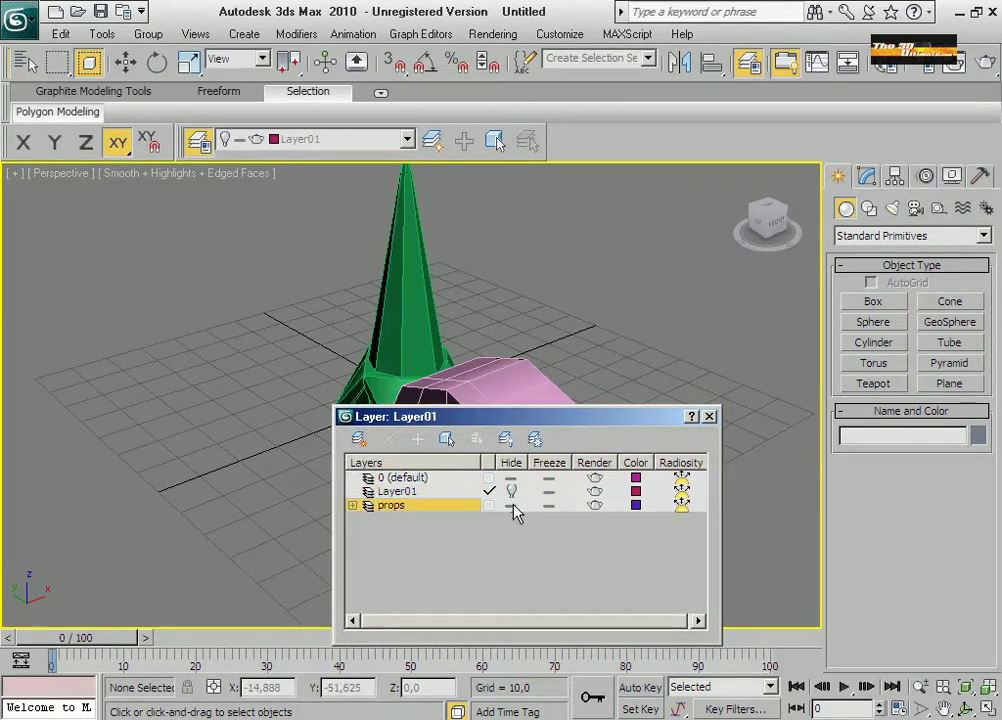
left_click(511, 506)
left_click(511, 506)
left_click(511, 506)
left_click(709, 416)
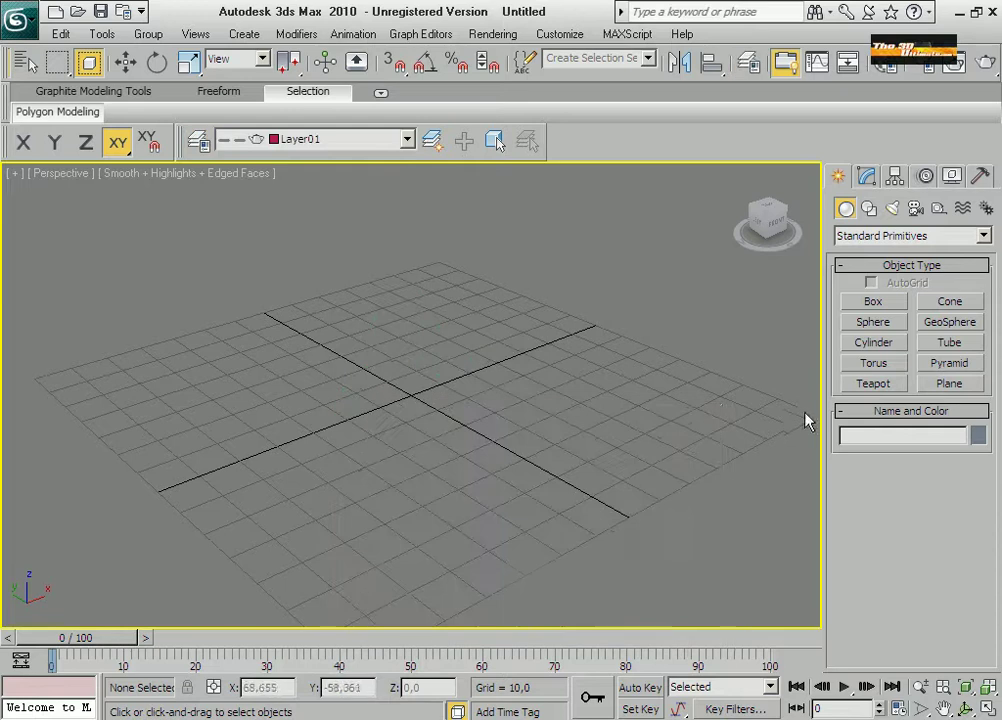
left_click(873, 302)
Draw Box03 at the grid centre and convert it to an editable mesh, then an editable poly.
left_click_drag(418, 403, 388, 605)
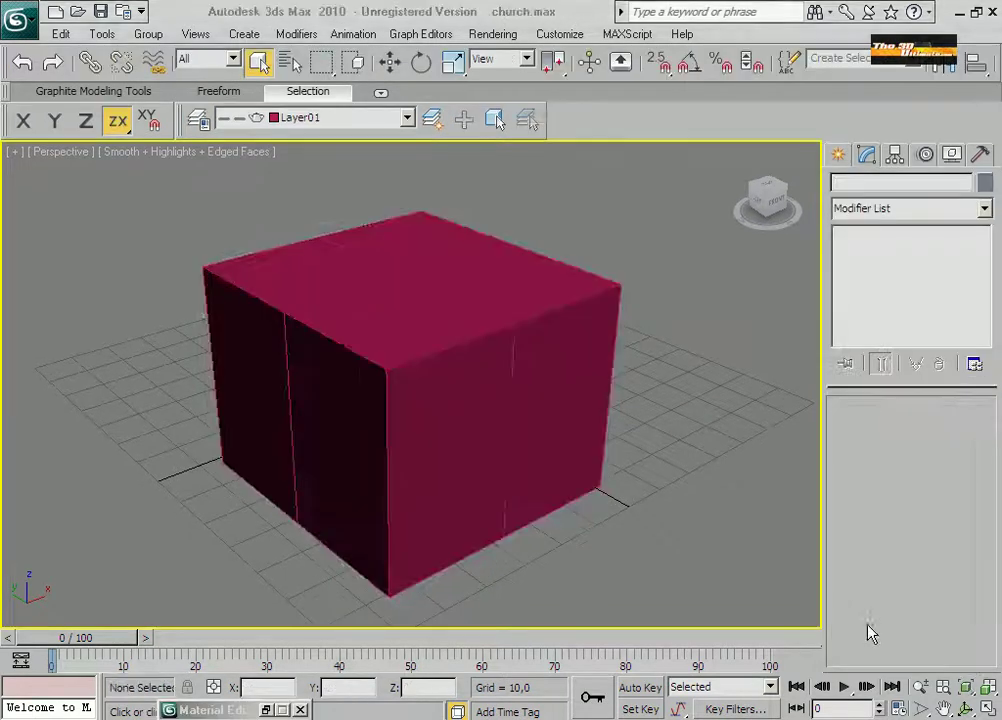
left_click(472, 306)
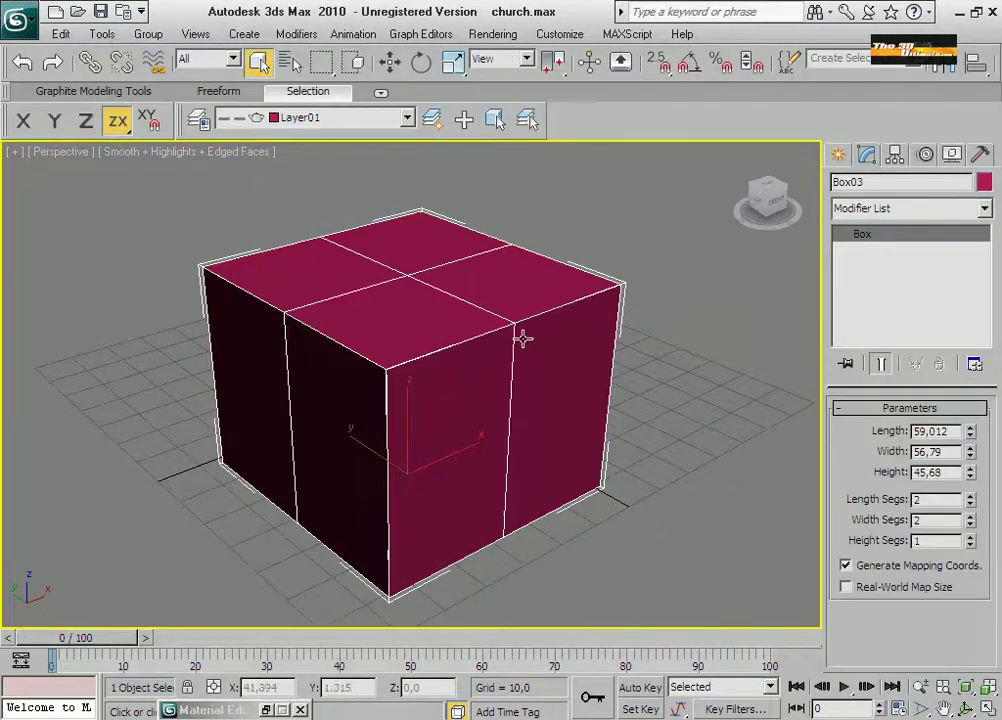
right_click(555, 535)
mouse_move(565, 512)
left_click(624, 513)
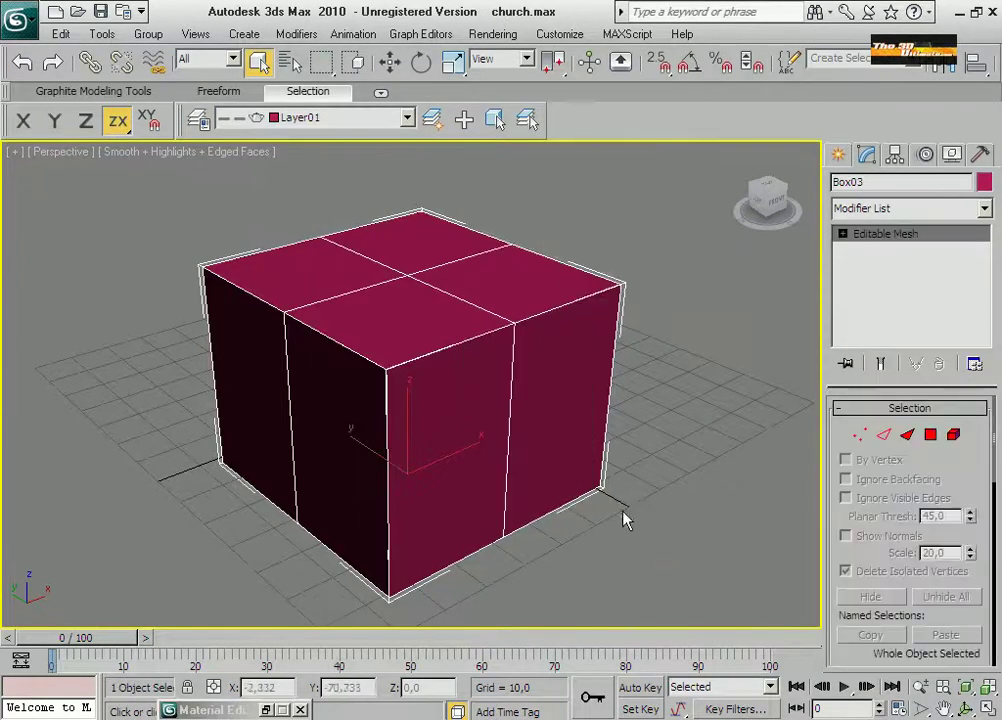
right_click(546, 360)
left_click(693, 593)
Select the two middle ridge edges and move them up along Y into a gable roof.
left_click(965, 687)
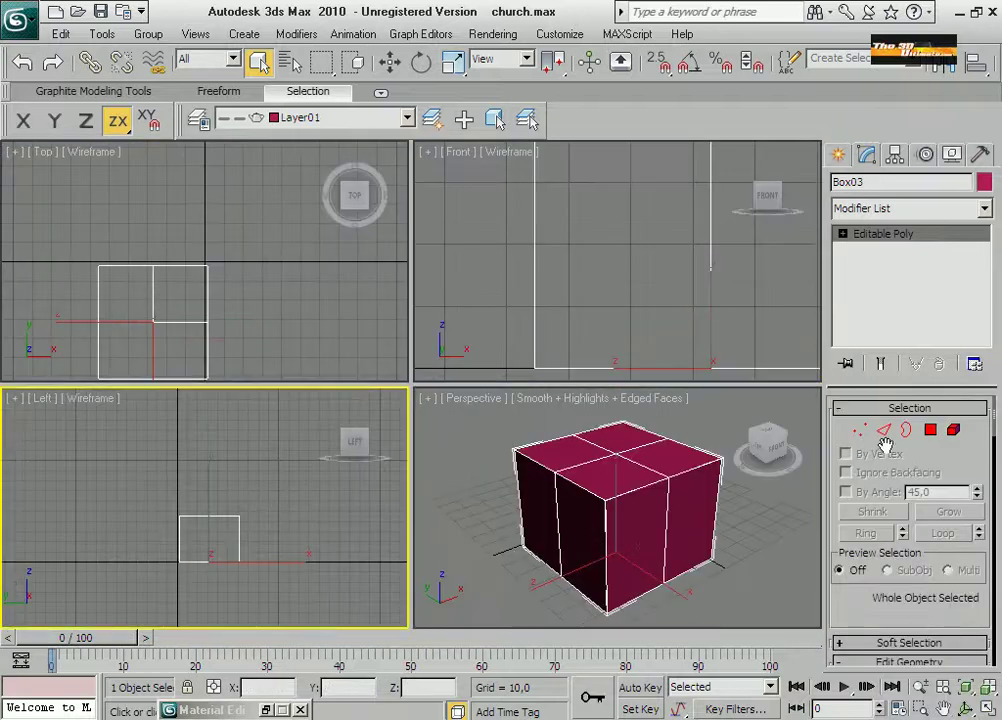
scroll(251, 539, "up", 1)
key("1")
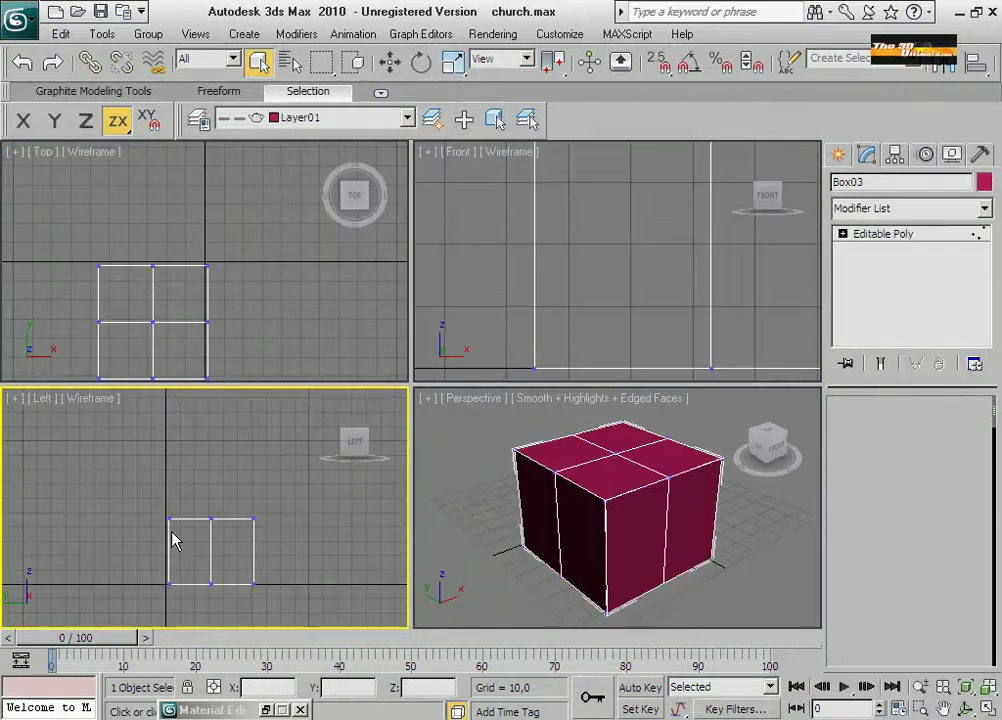
key("alt+w")
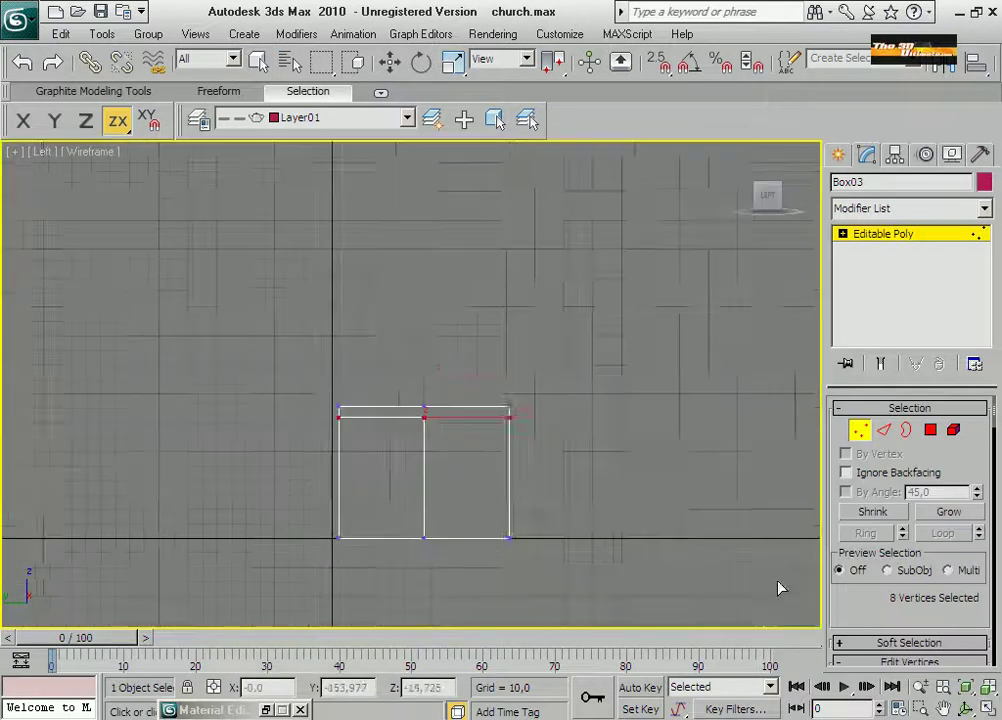
key("z")
key("w")
key("F6")
key("alt+w")
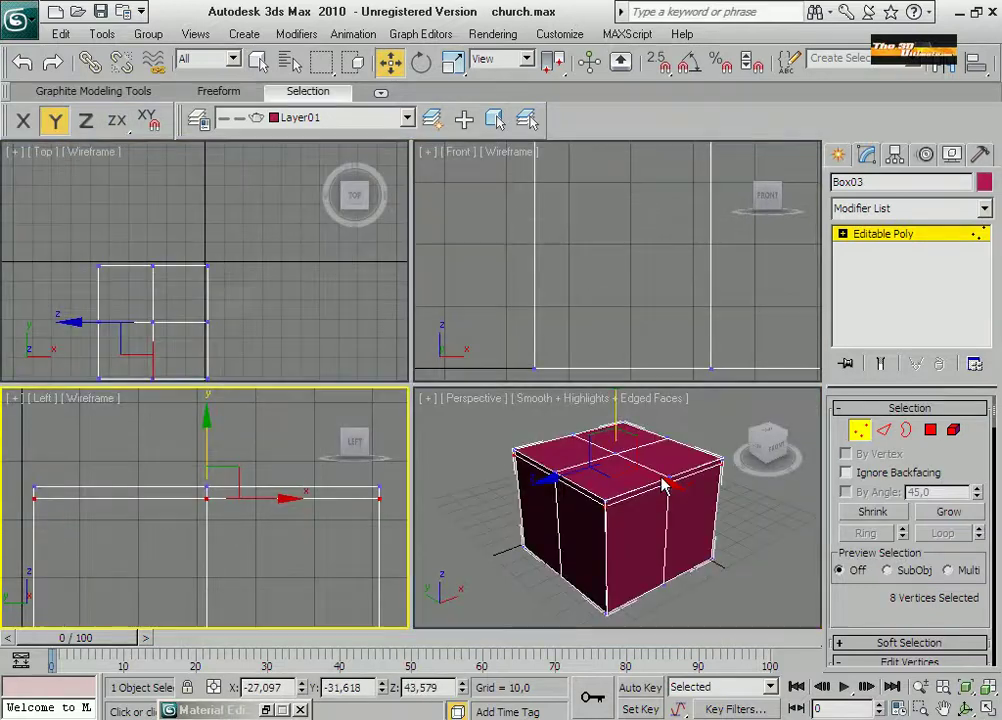
key("2")
left_click(600, 441)
left_click(640, 455, "ctrl")
left_click_drag(207, 440, 200, 346)
Change Box03's object colour to green.
right_click(651, 575)
key("alt+w")
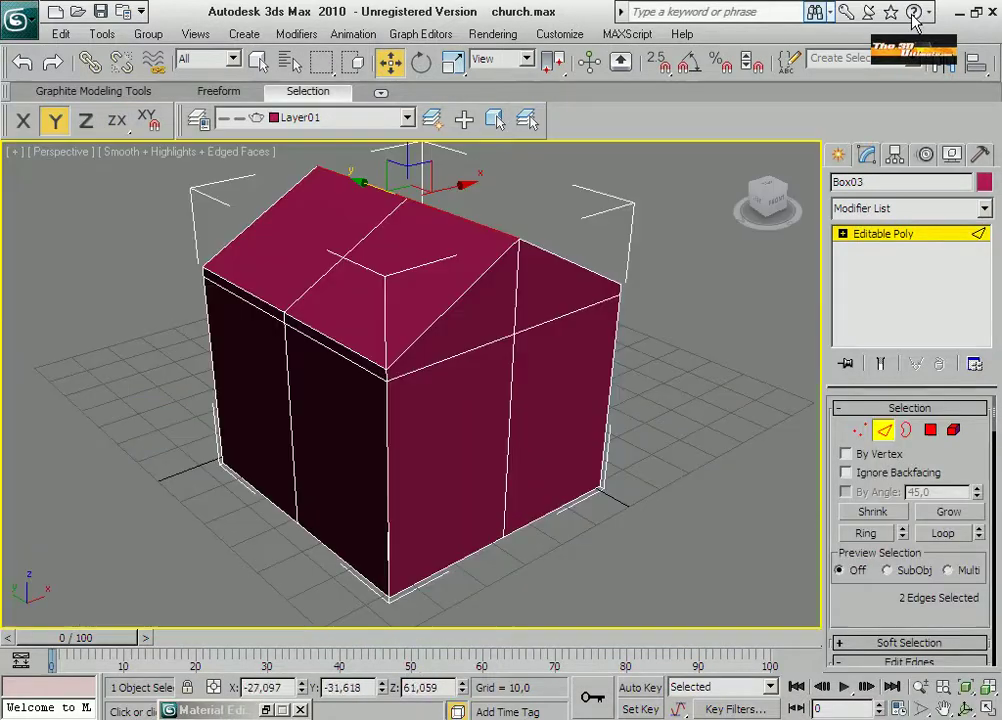
left_click(984, 181)
left_click(461, 311)
left_click(597, 472)
scroll(595, 521, "up", 5)
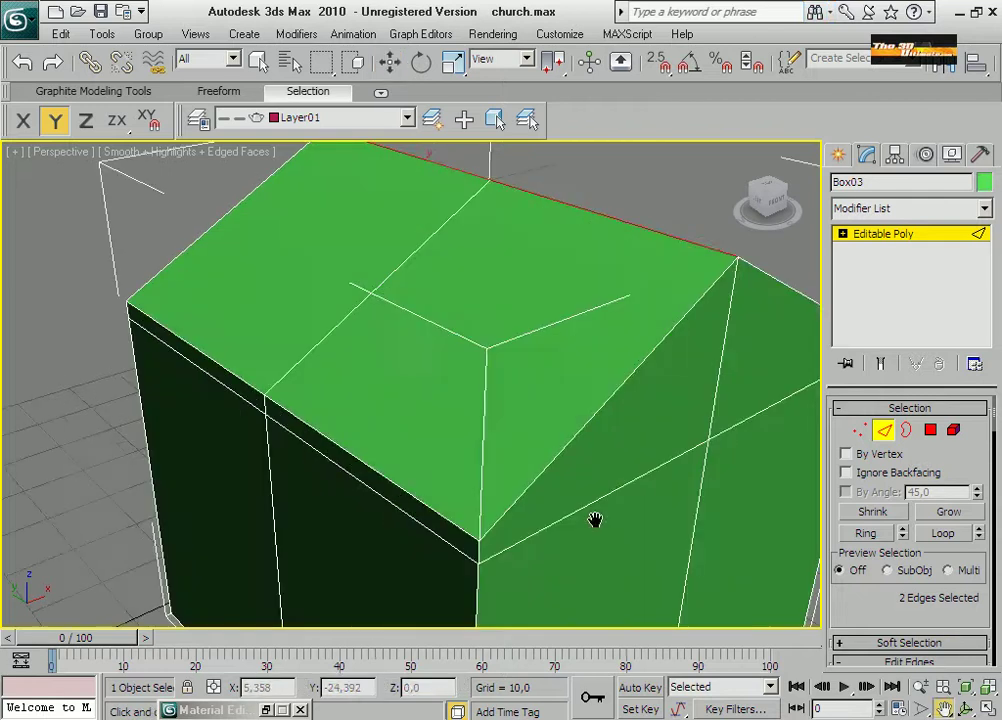
scroll(595, 520, "down", 5)
scroll(390, 375, "up", 4)
Select the thin roof-edge polygons and move them outward in the Front view into an overhang.
key("w")
left_click(922, 436)
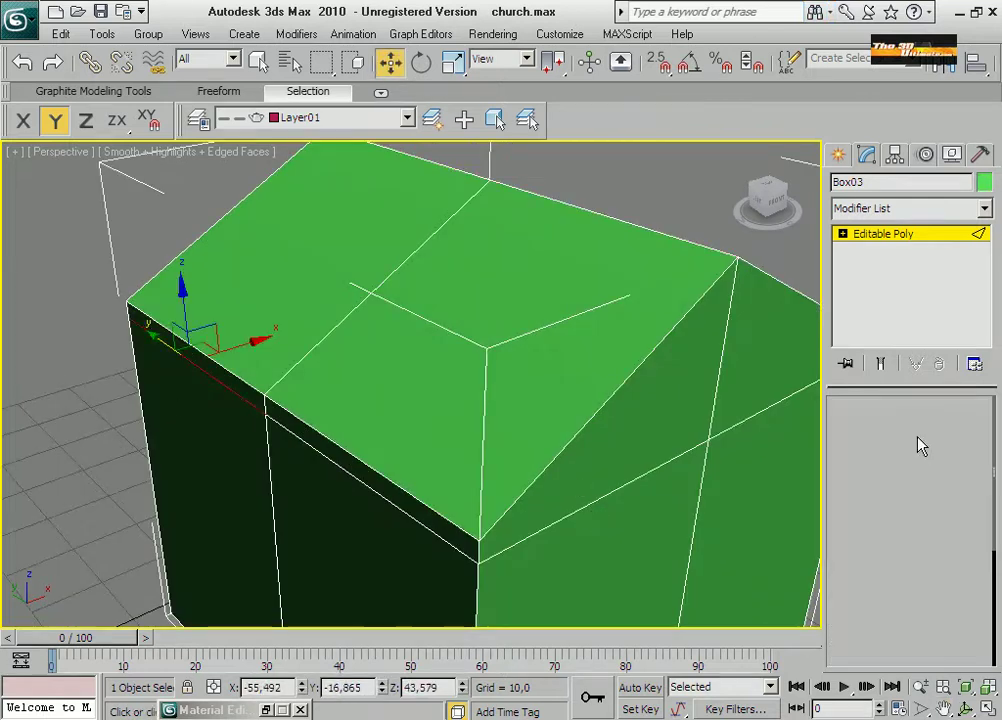
left_click(232, 387)
left_click_drag(268, 420, 306, 414)
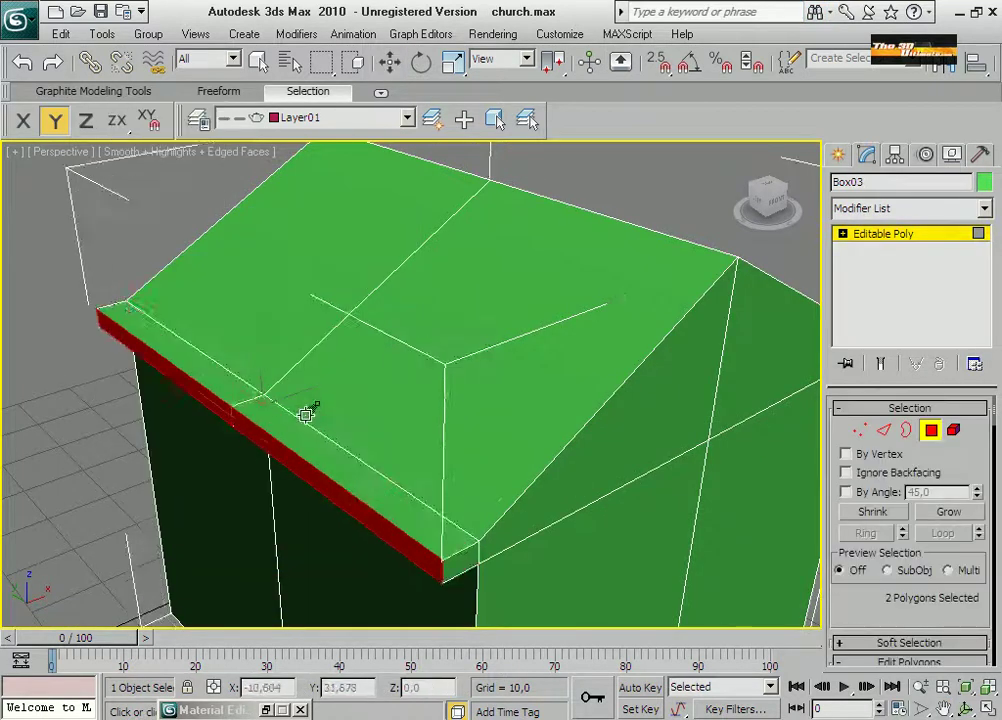
key("f")
scroll(315, 409, "down", 3)
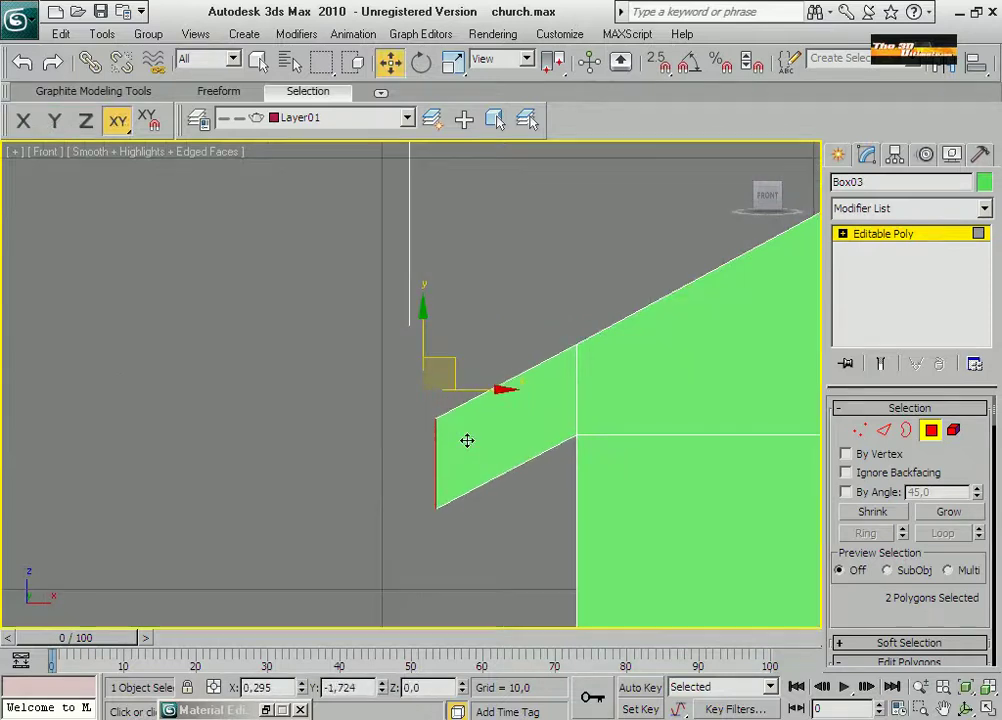
left_click_drag(485, 470, 496, 410)
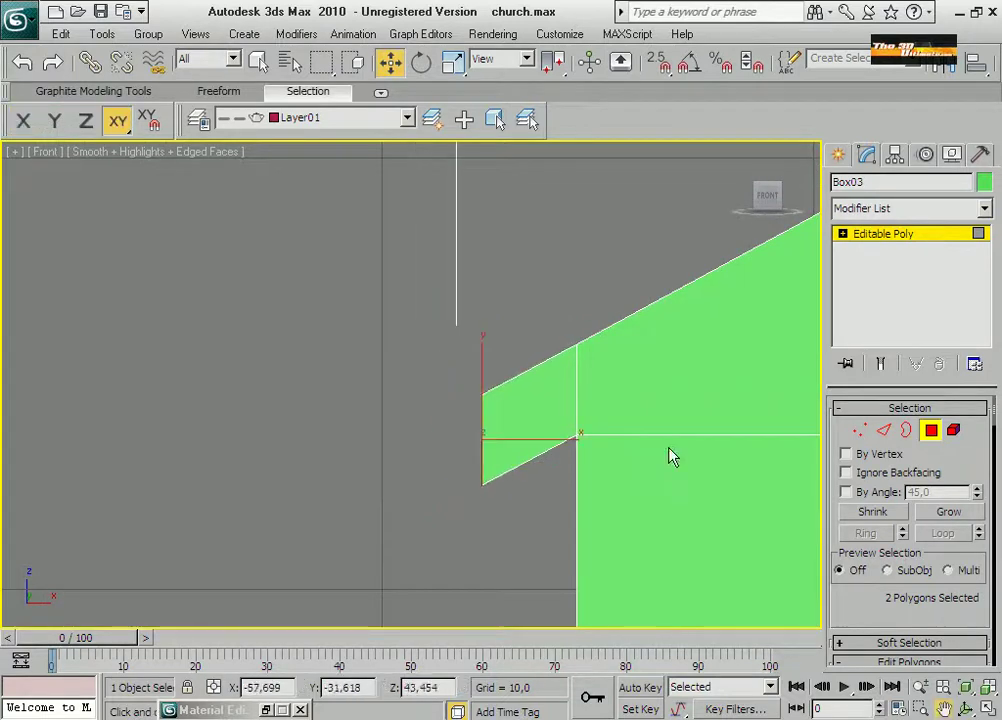
scroll(672, 457, "down", 4)
Orbit around the house in perspective and select the front roof edge strip.
key("alt+w")
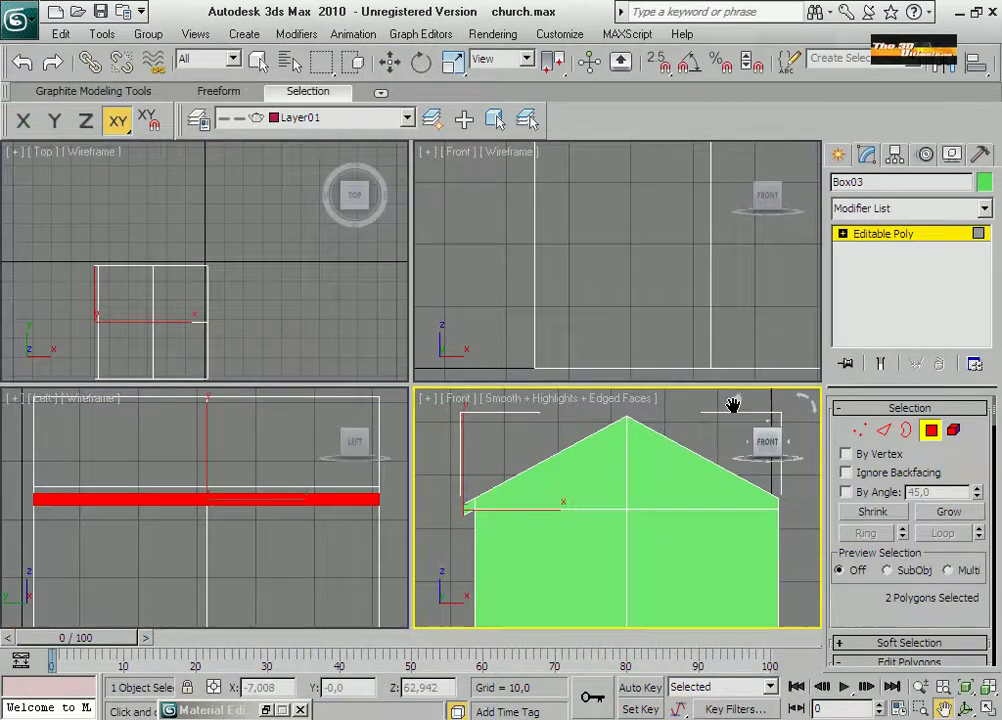
key("p")
key("alt+w")
middle_click_drag(733, 405, 330, 400, "alt")
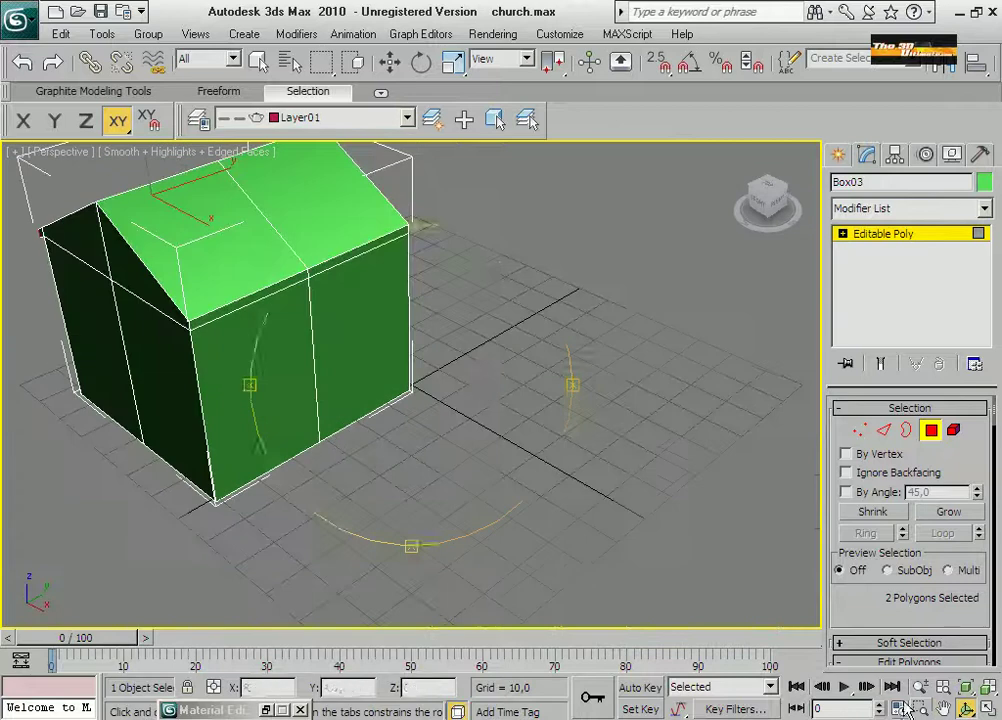
key("q")
scroll(566, 429, "up", 3)
key("F2")
left_click(449, 312)
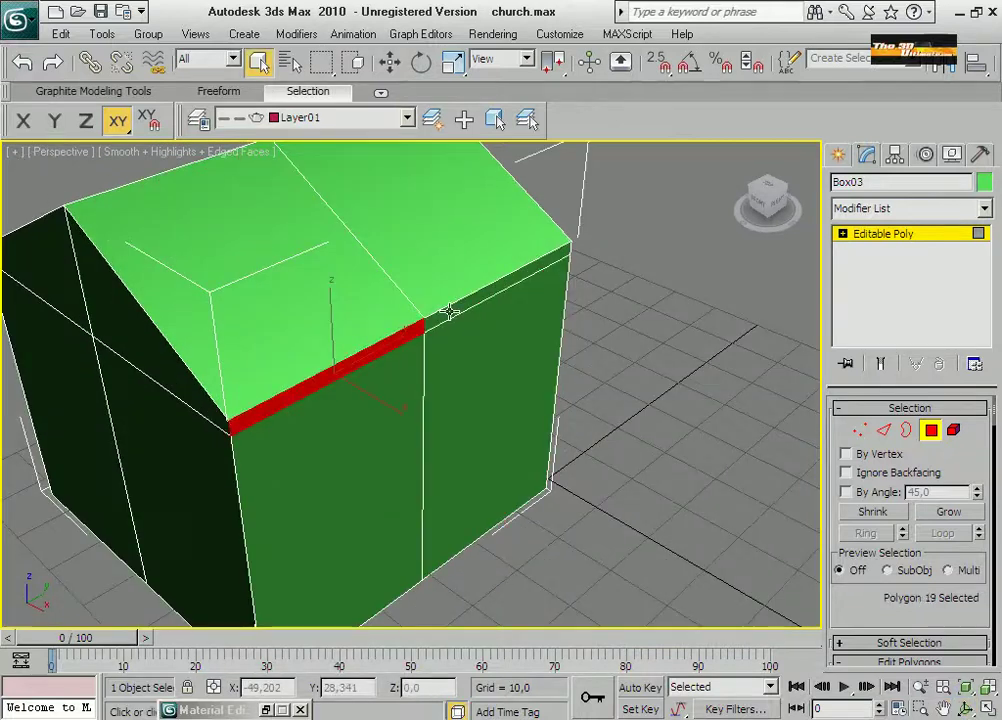
Add the matching roof-edge polygon and move it out in the Front view for an overhang.
right_click(449, 312)
left_click(508, 291, "ctrl")
left_click(987, 708)
left_click(987, 708)
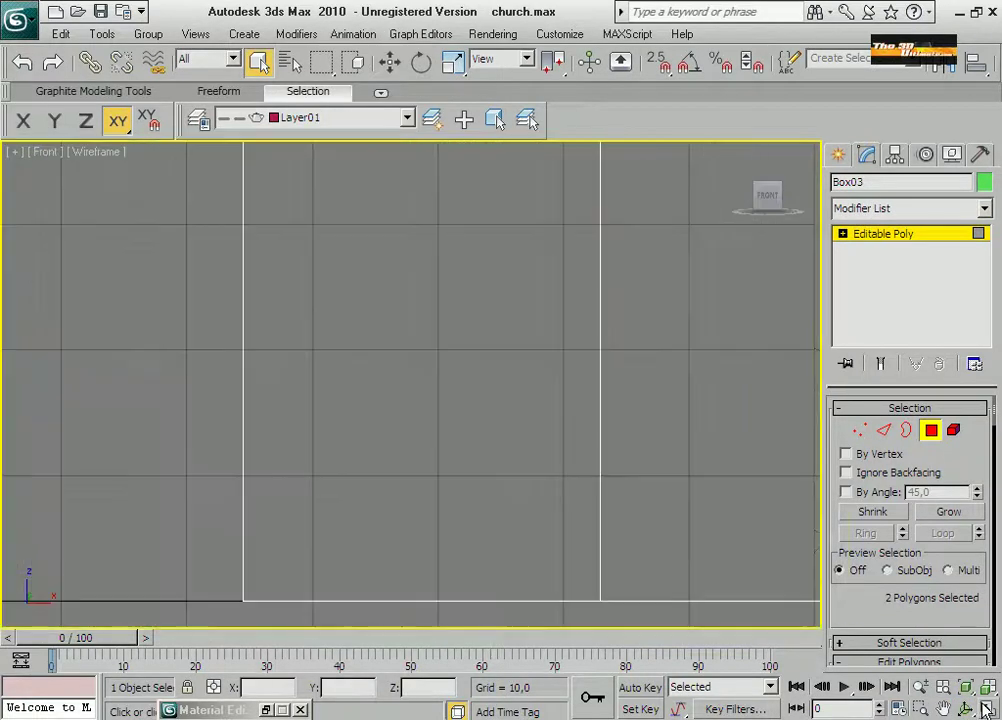
scroll(673, 557, "down", 2)
middle_click_drag(347, 434, 586, 434)
scroll(586, 434, "down", 3)
left_click(390, 62)
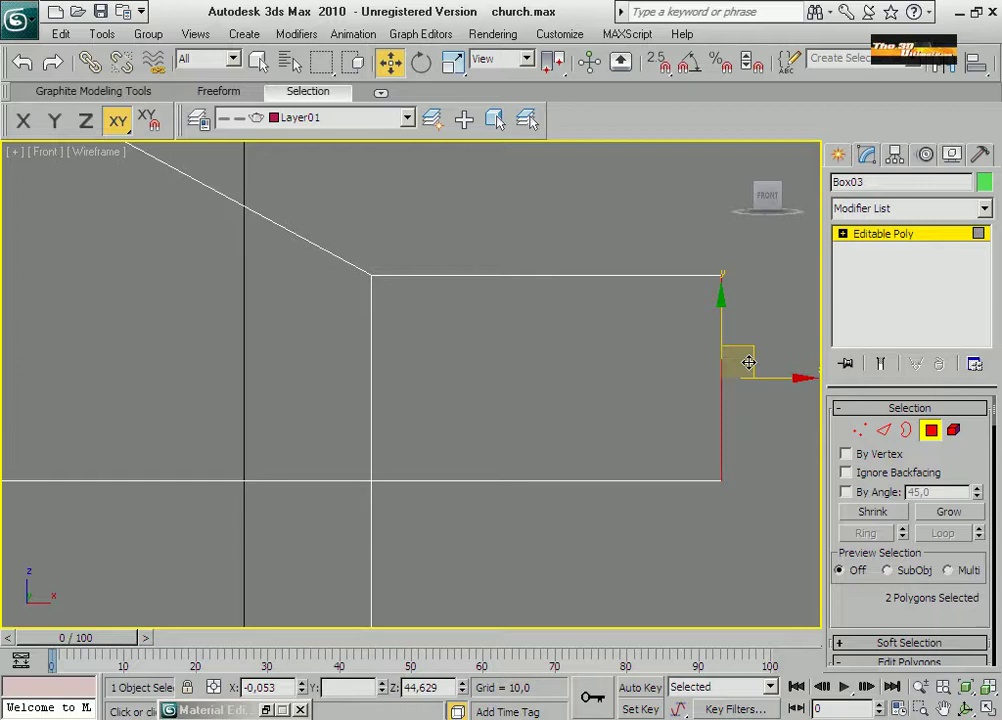
scroll(718, 488, "down", 3)
middle_click_drag(380, 395, 456, 378)
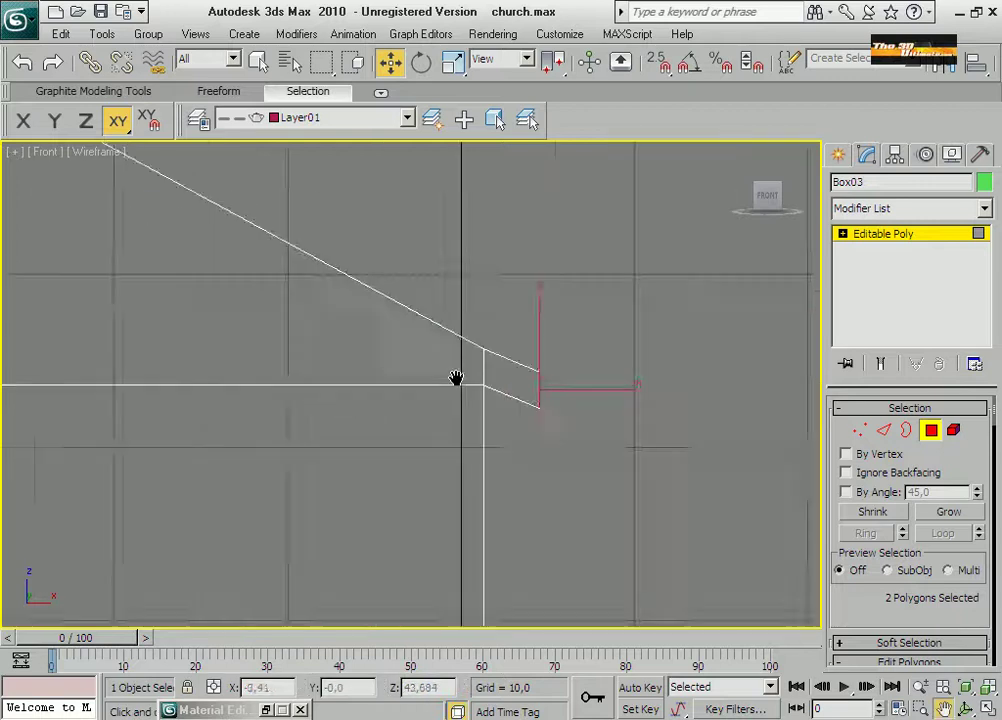
scroll(427, 432, "up", 3)
scroll(588, 418, "down", 6)
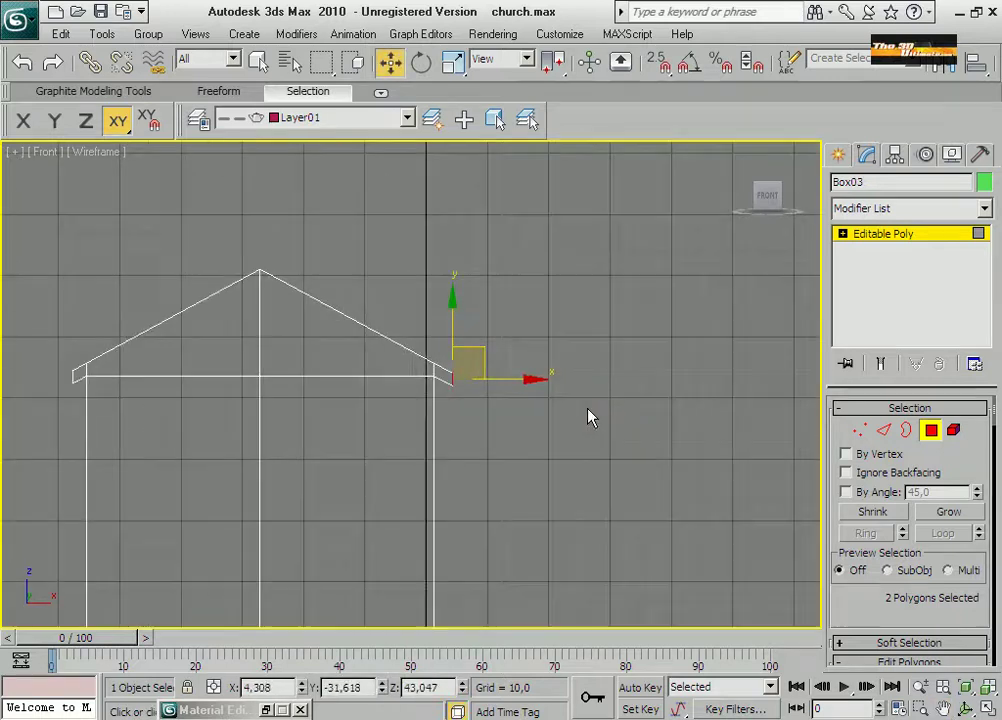
In the Top view, move the top and middle vertex rows along Y to lengthen the house.
key("alt+w")
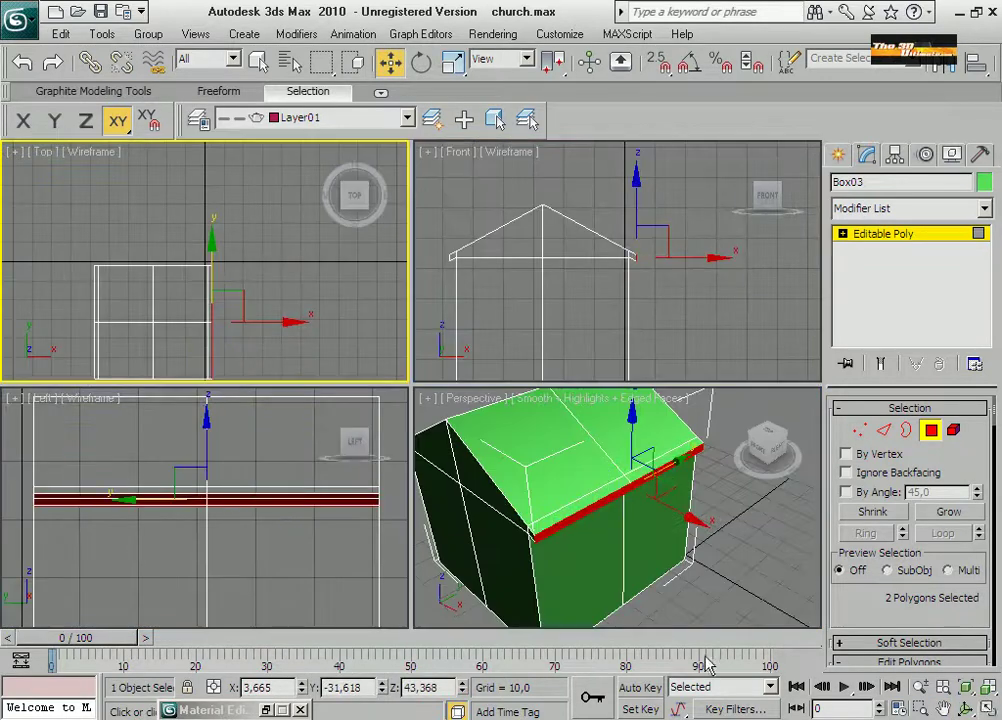
key("alt+w")
left_click(850, 430)
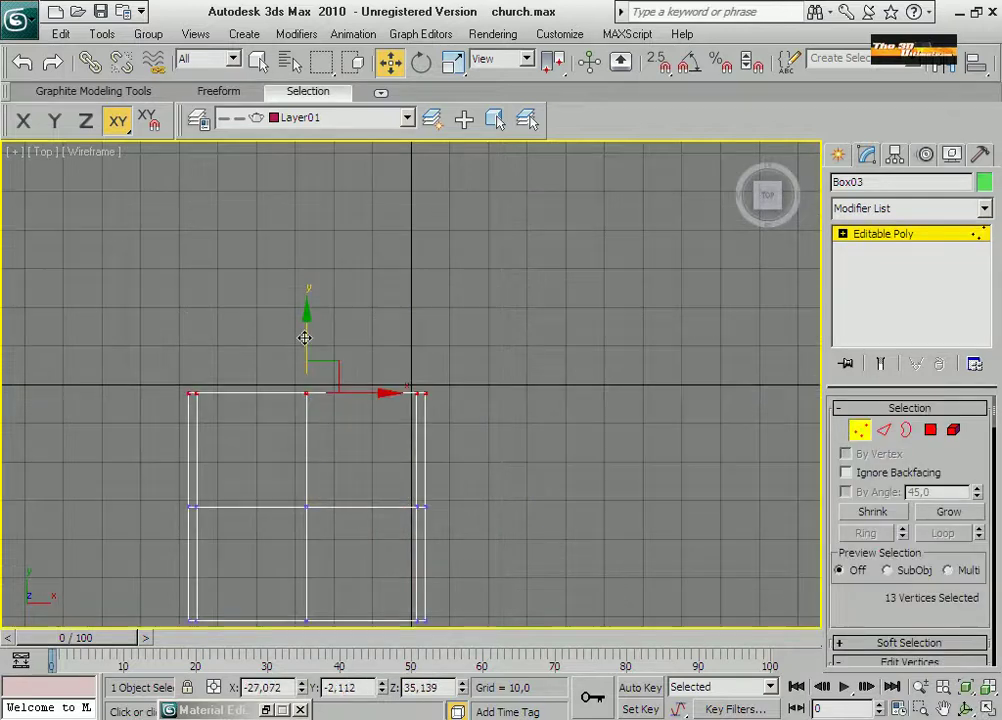
left_click_drag(450, 410, 160, 370)
left_click_drag(307, 331, 307, 323)
left_click_drag(160, 470, 450, 540)
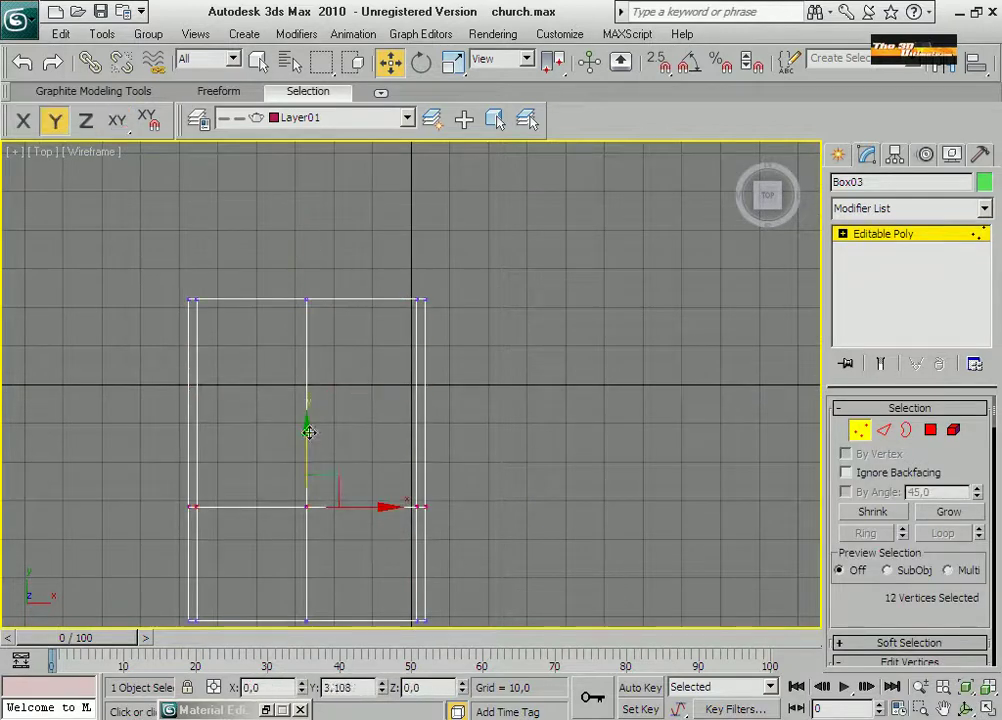
left_click_drag(306, 480, 510, 438)
left_click(968, 706)
key("alt+w")
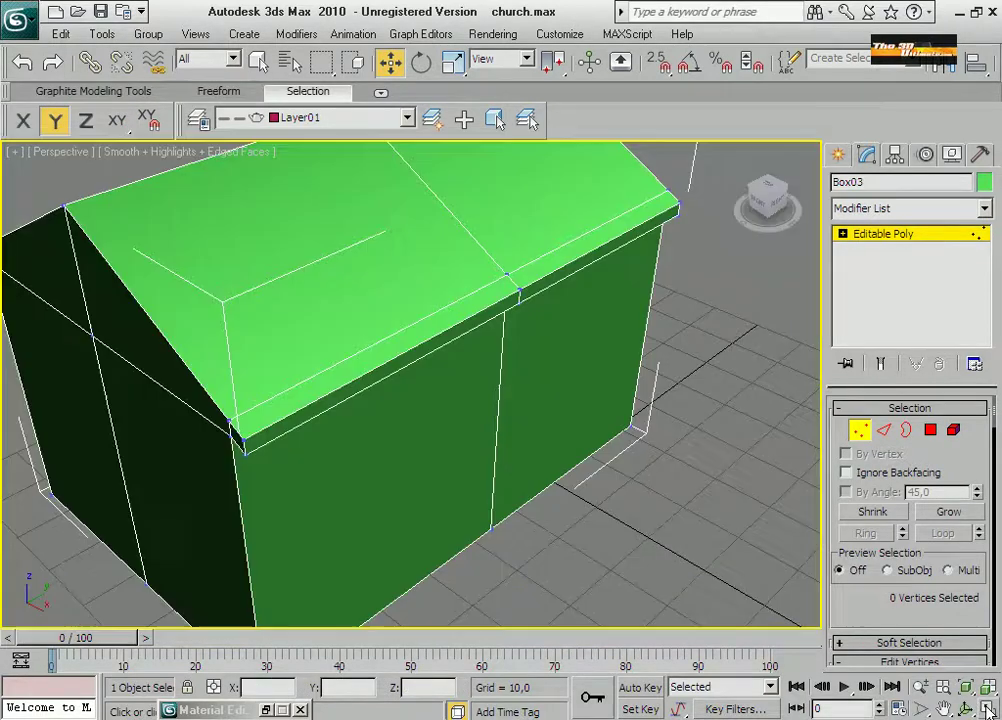
left_click_drag(455, 470, 483, 467)
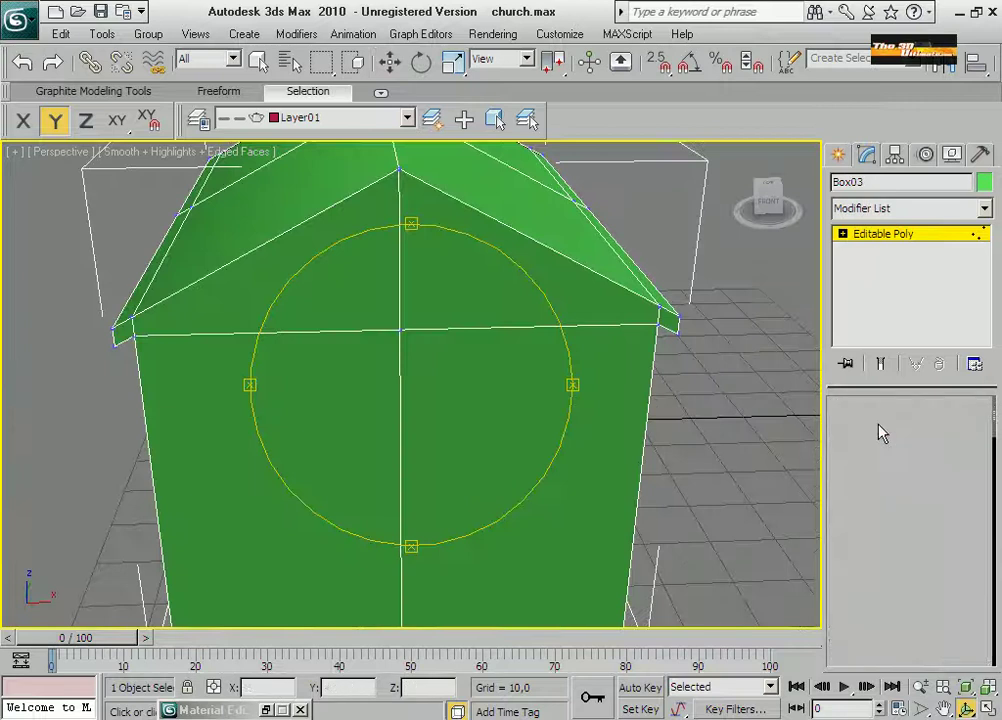
Cut a new edge across the left gable triangle polygon, checking it in wireframe.
left_click(930, 430)
left_click(600, 309)
right_click(576, 306)
left_click(653, 322)
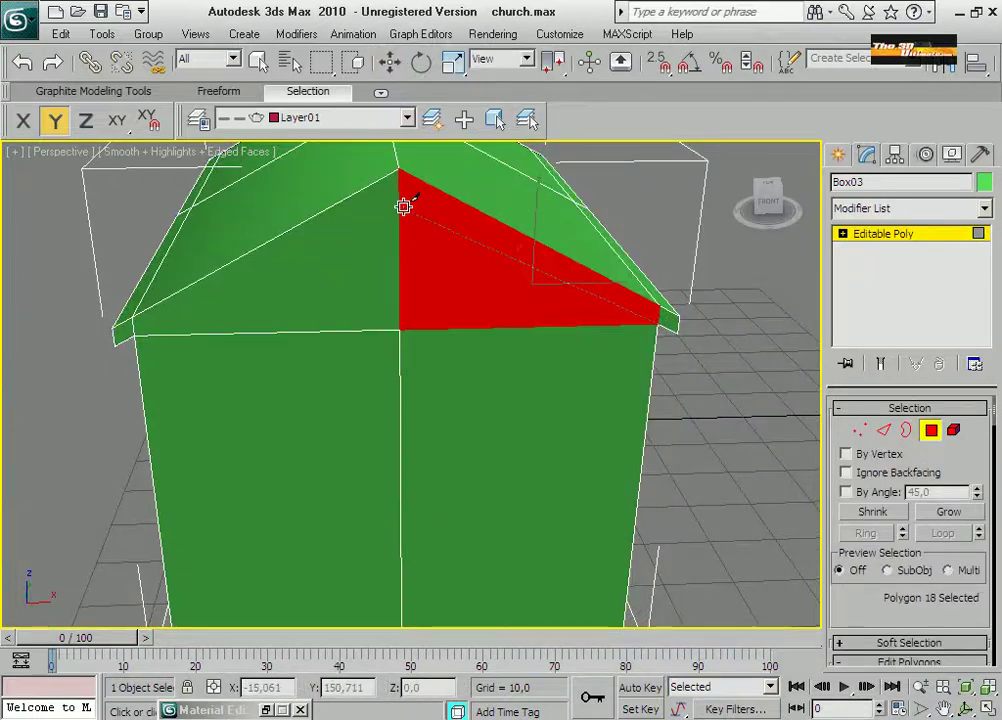
left_click(258, 62)
left_click(350, 278)
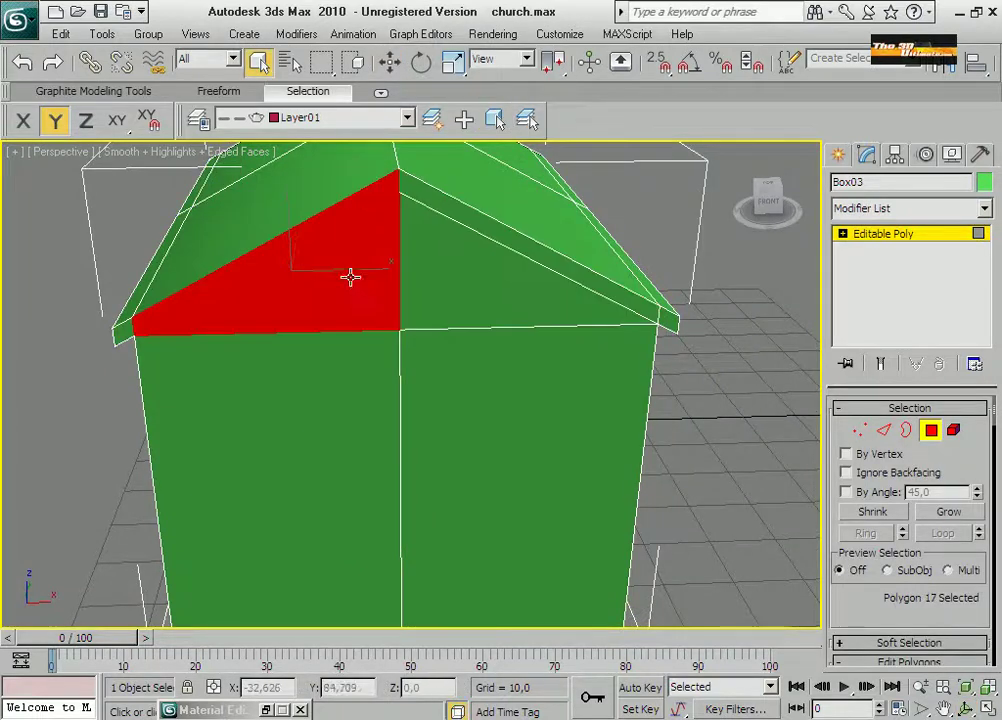
key("F3")
right_click(398, 285)
left_click(367, 92)
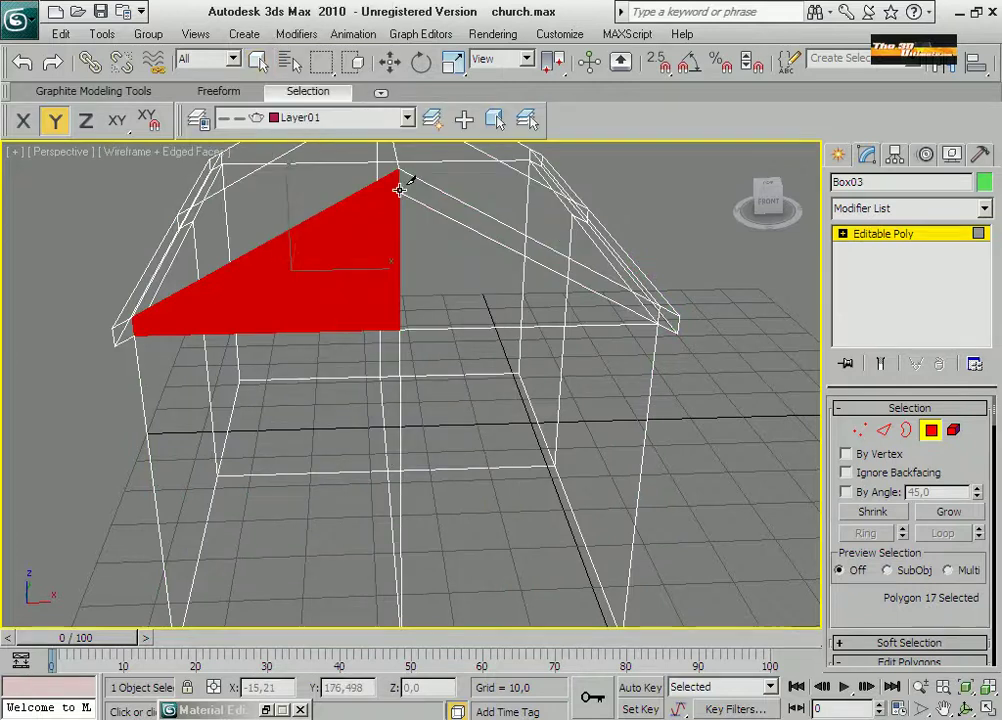
left_click(136, 335)
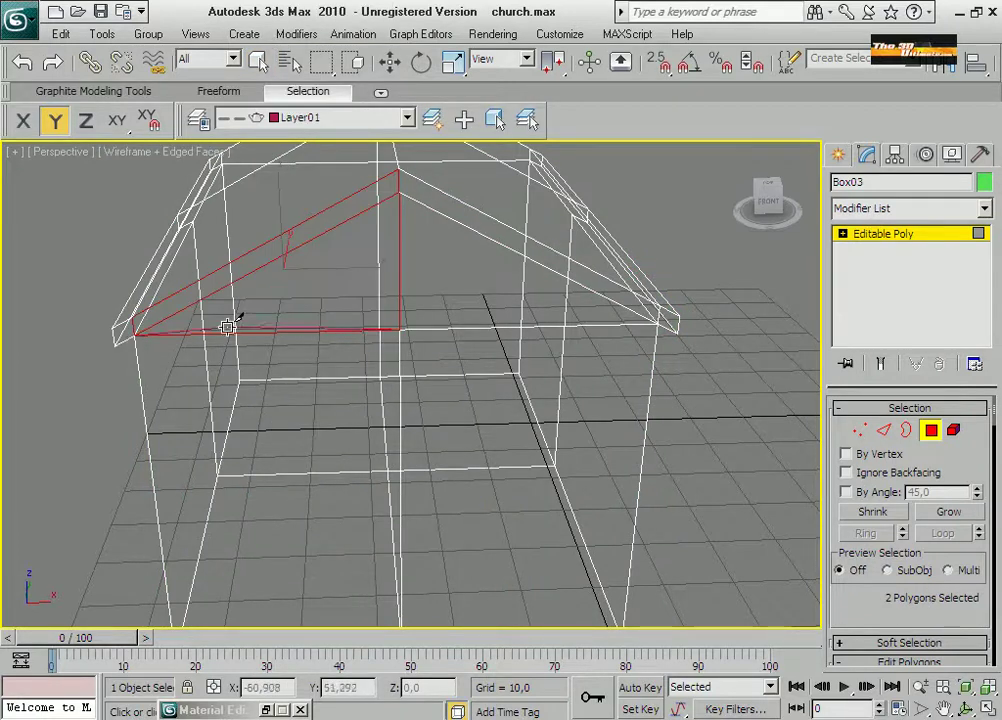
scroll(530, 335, "up", 6)
scroll(480, 340, "down", 8)
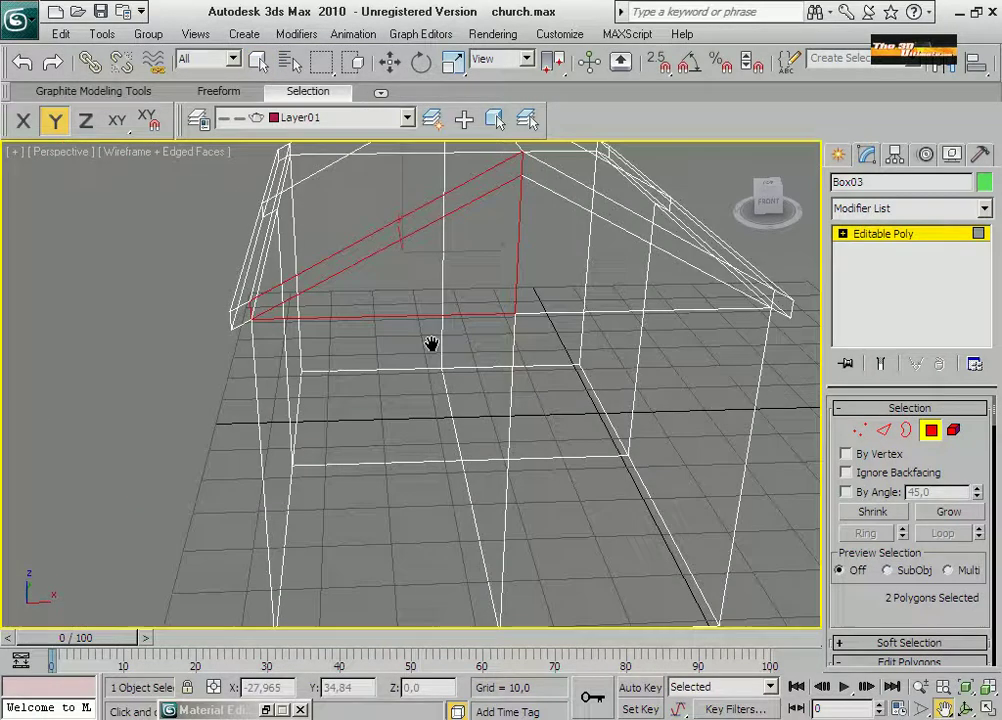
scroll(432, 344, "up", 6)
middle_click_drag(432, 344, 454, 353)
key("F3")
scroll(454, 353, "down", 4)
Bevel the selected roof-edge faces and gable end cap outward into an eave, then orbit to inspect.
key("w")
left_click(323, 378)
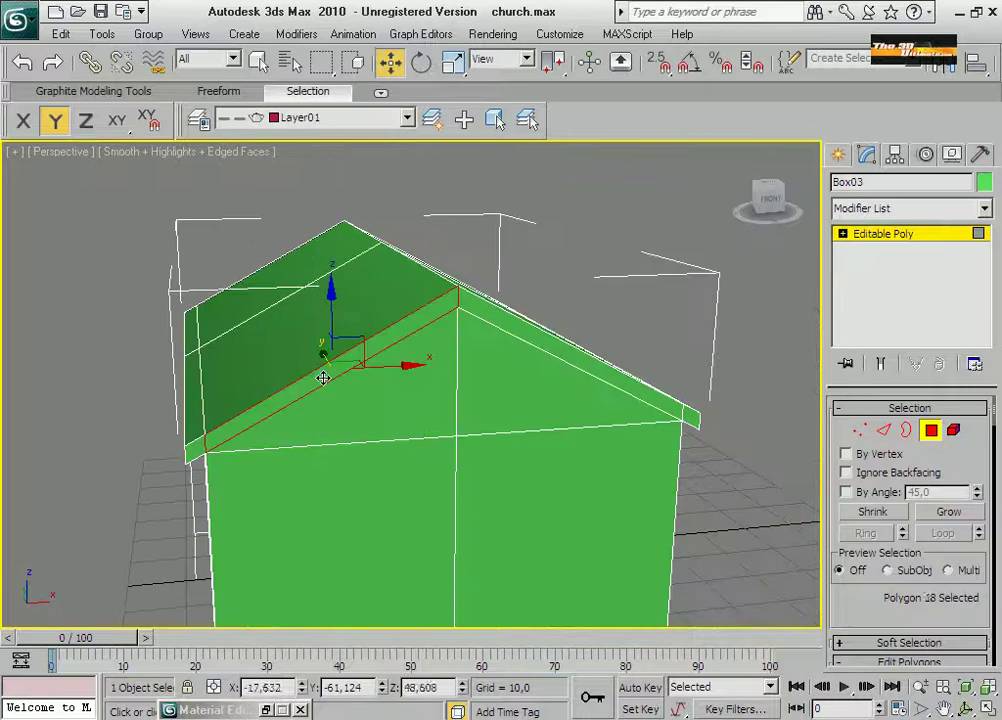
left_click(207, 443, "ctrl")
left_click(508, 323, "ctrl")
right_click(414, 324)
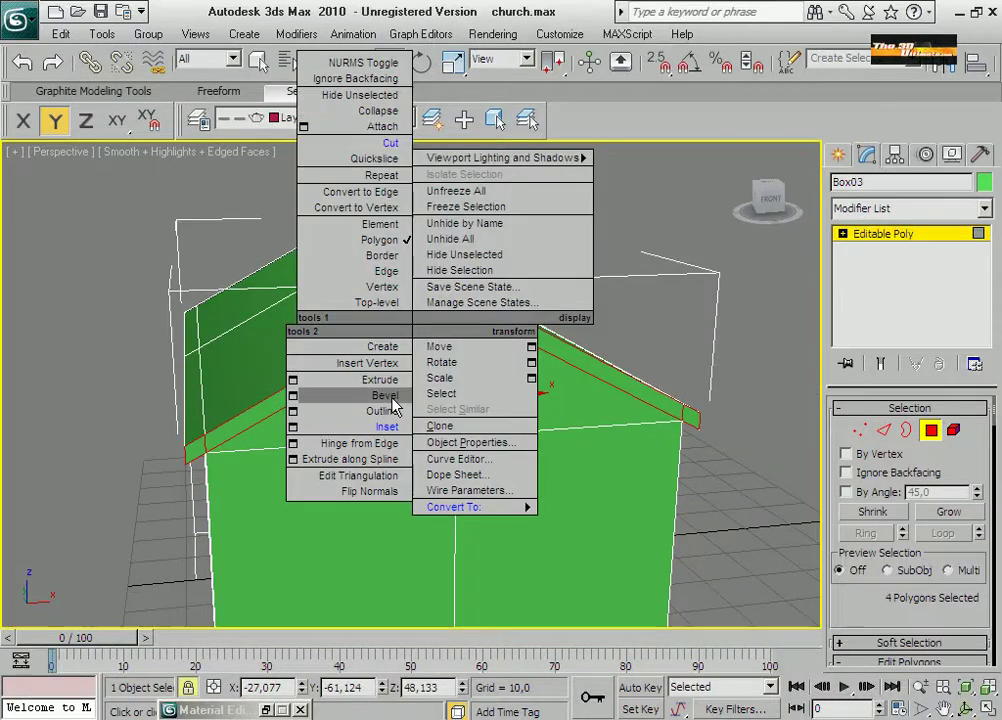
left_click(336, 394)
left_click_drag(376, 356, 370, 337)
left_click(966, 709)
left_click_drag(410, 410, 458, 440)
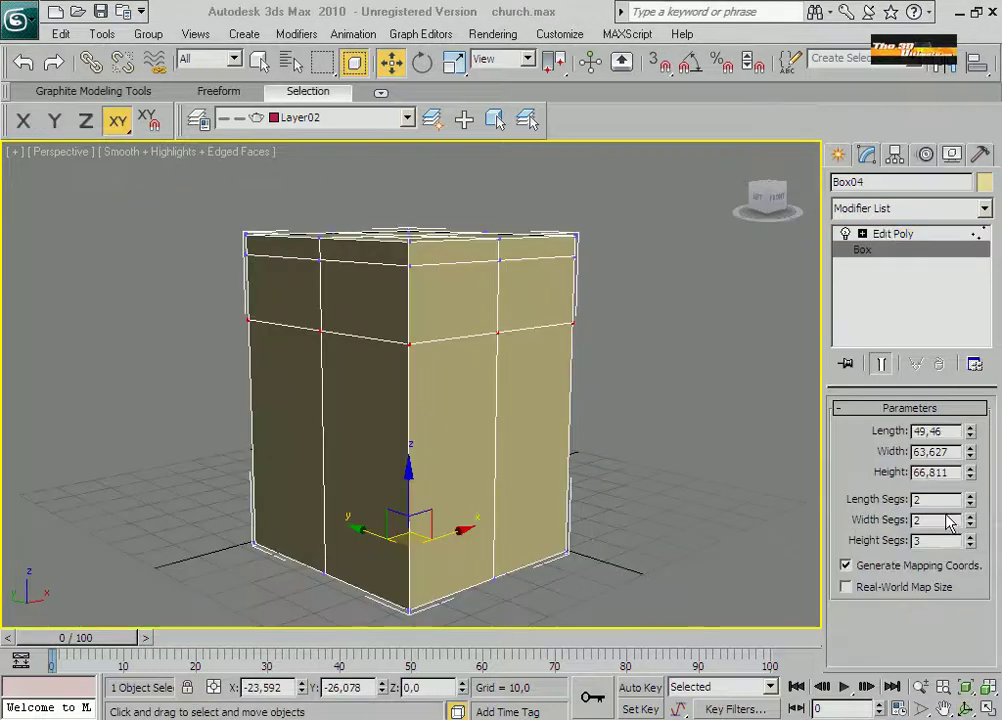
Chamfer the tower box's front vertical edge after checking the reference photo.
left_click(940, 541)
left_click(893, 233)
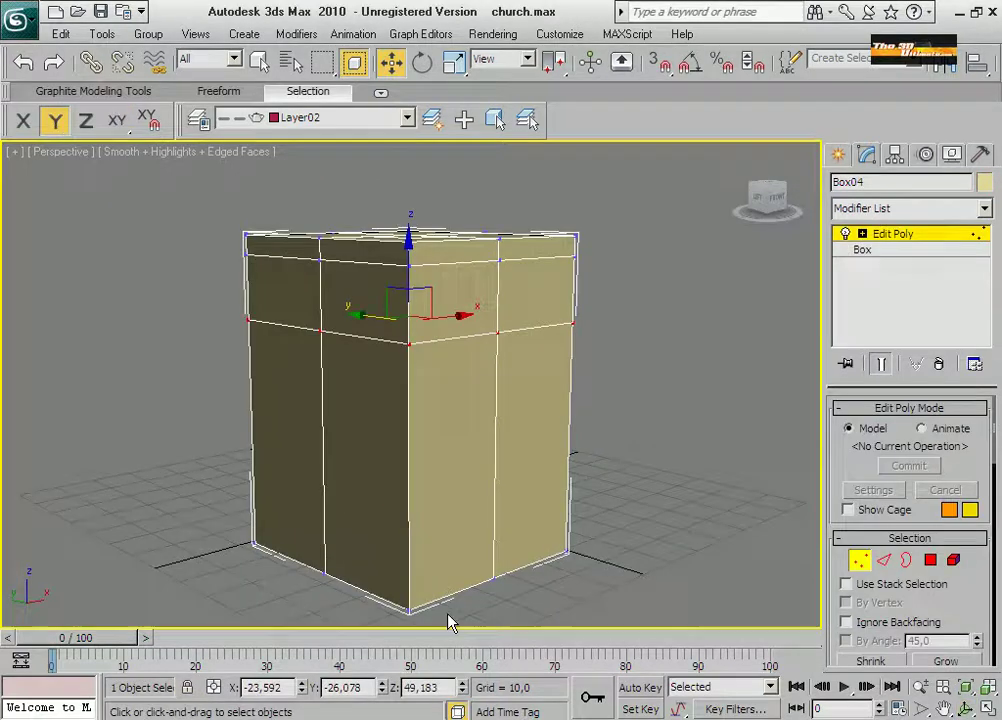
key("alt+Tab")
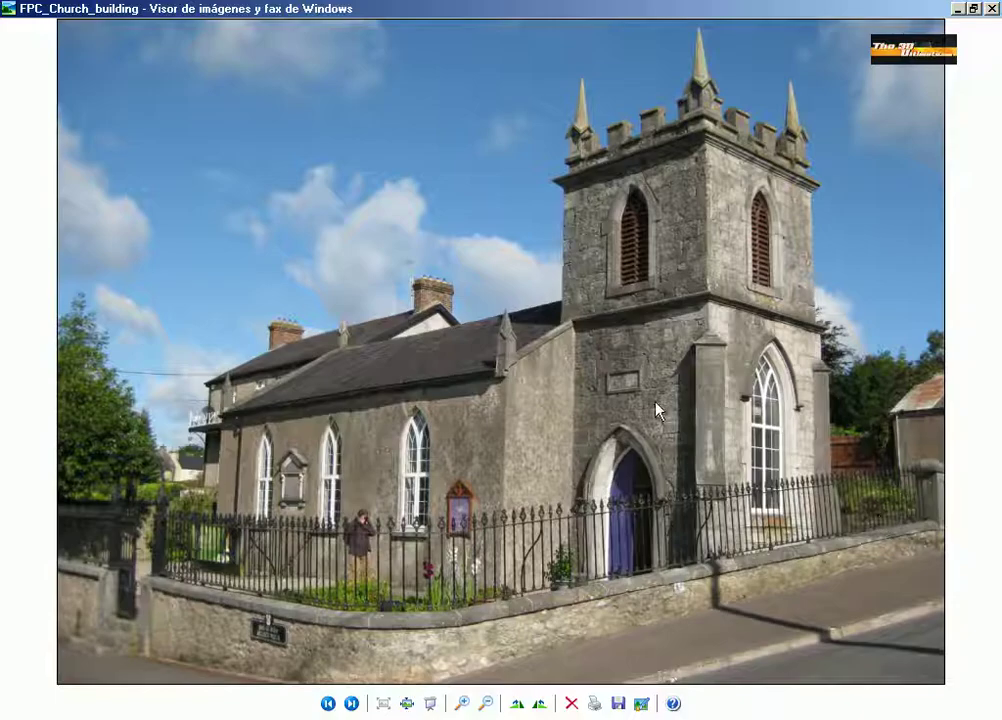
key("alt+Tab")
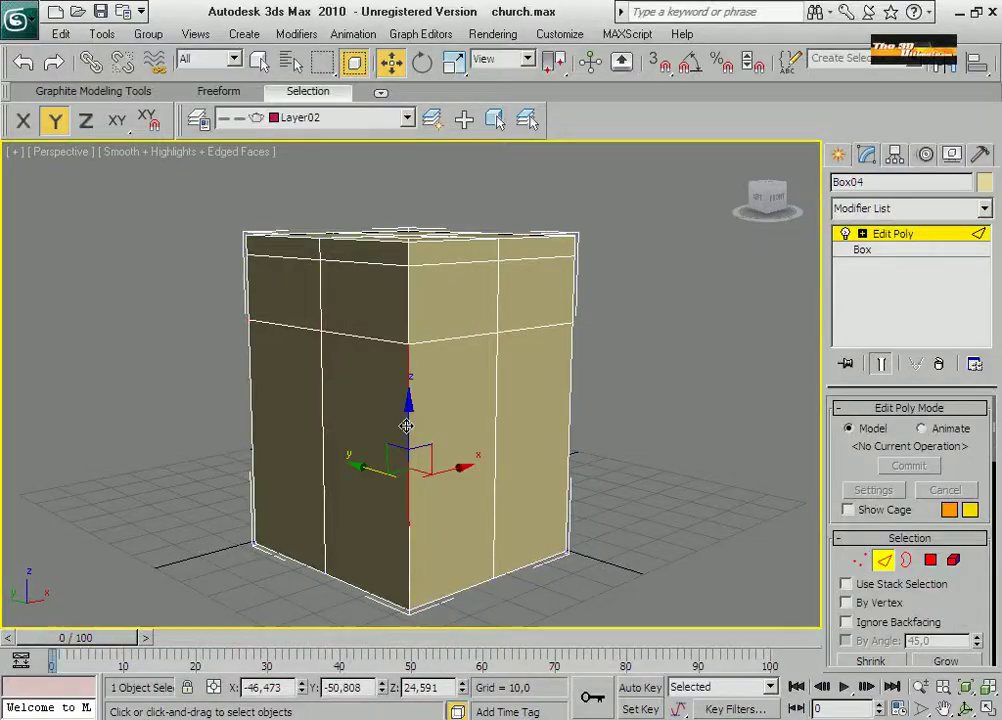
right_click(406, 426)
left_click(333, 544)
left_click_drag(405, 526, 407, 494)
scroll(653, 425, "up", 5)
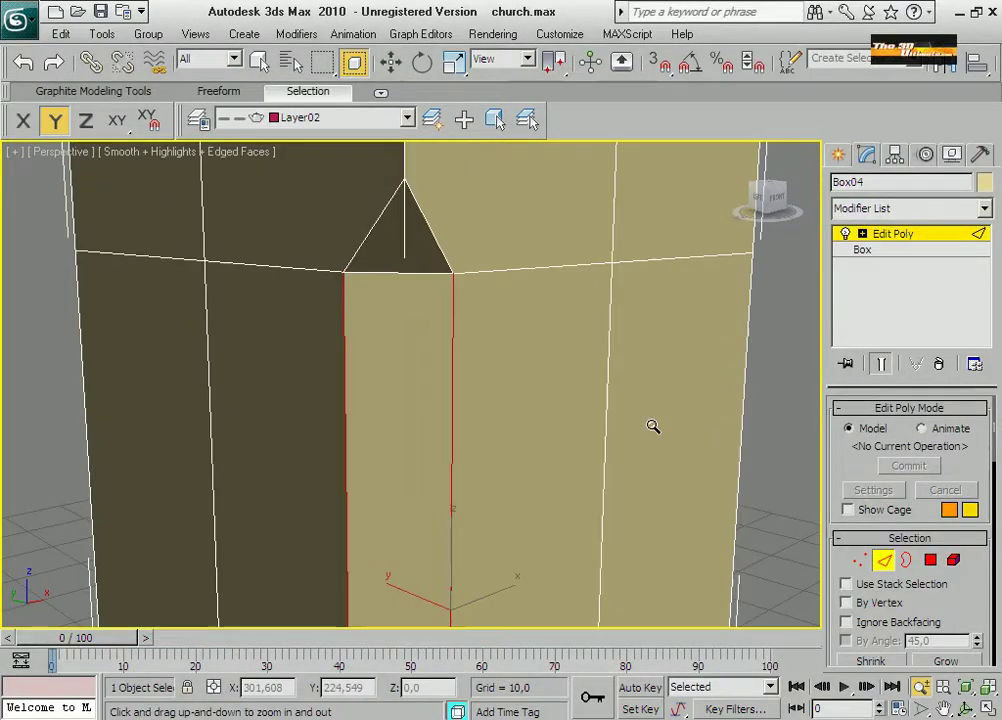
middle_click_drag(653, 425, 668, 612)
In Top view, move the small triangle face atop the chamfer slightly out from the corner.
key("4")
key("w")
left_click(412, 407)
key("F2")
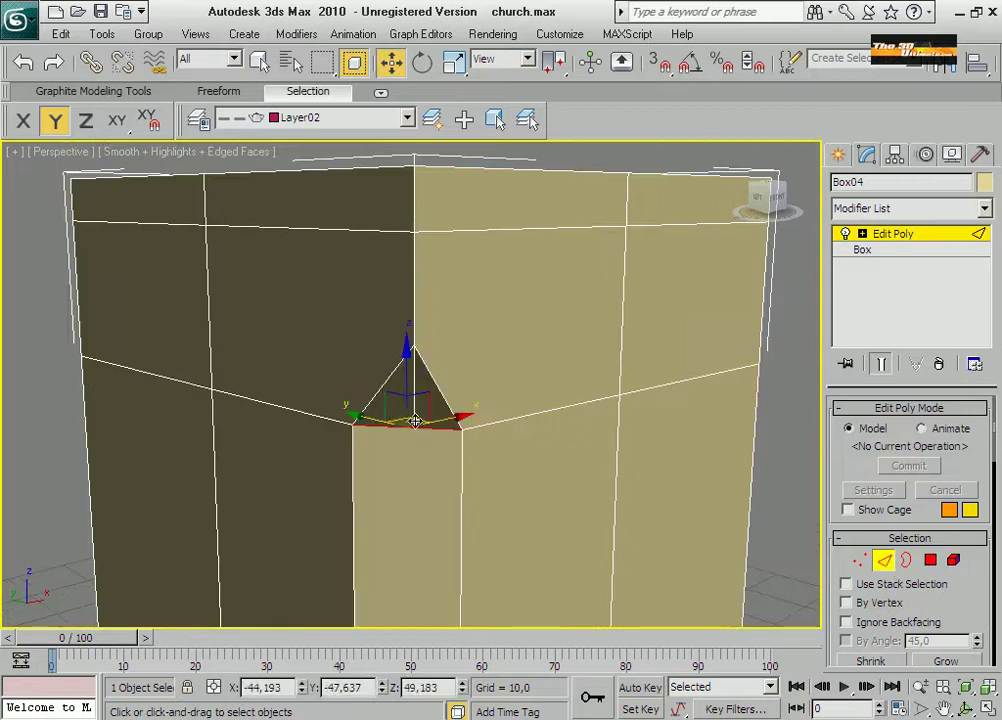
key("F8")
key("t")
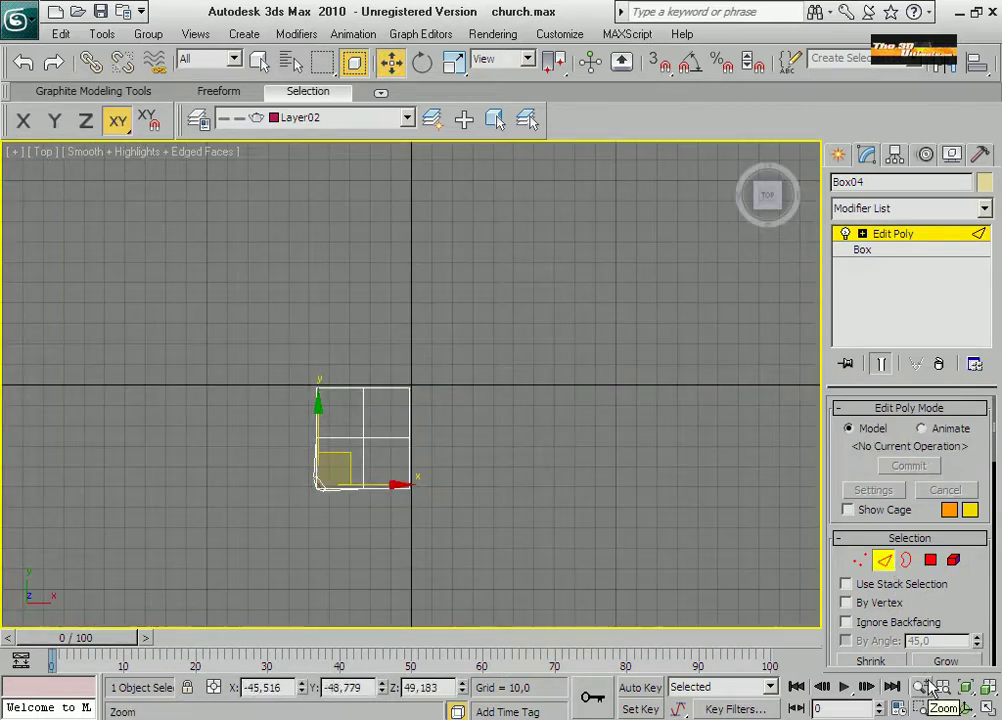
left_click(964, 690)
left_click_drag(448, 360, 500, 330)
Inspect the chamfered corner in the perspective view, in wireframe and shaded.
left_click(735, 158)
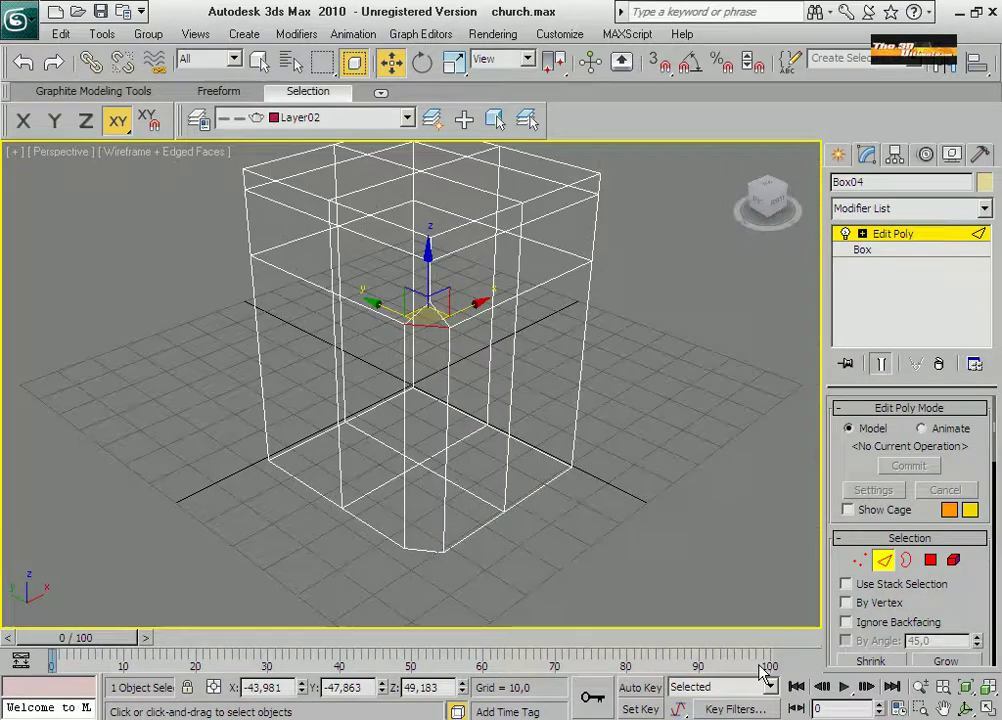
key("ctrl+r")
scroll(420, 412, "up", 3)
key("F3")
left_click_drag(402, 419, 362, 409)
Extrude the narrow corner face outward into a column and select its triangular top face.
left_click(931, 560)
right_click(370, 442)
left_click(275, 479)
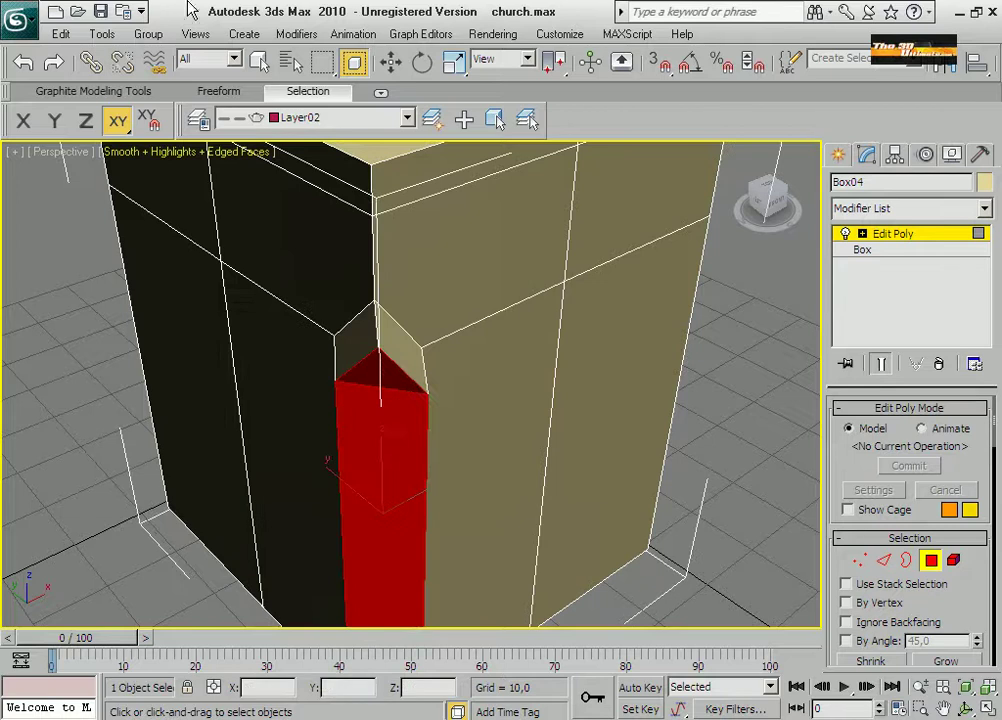
left_click(373, 365)
scroll(960, 590, "down", 10)
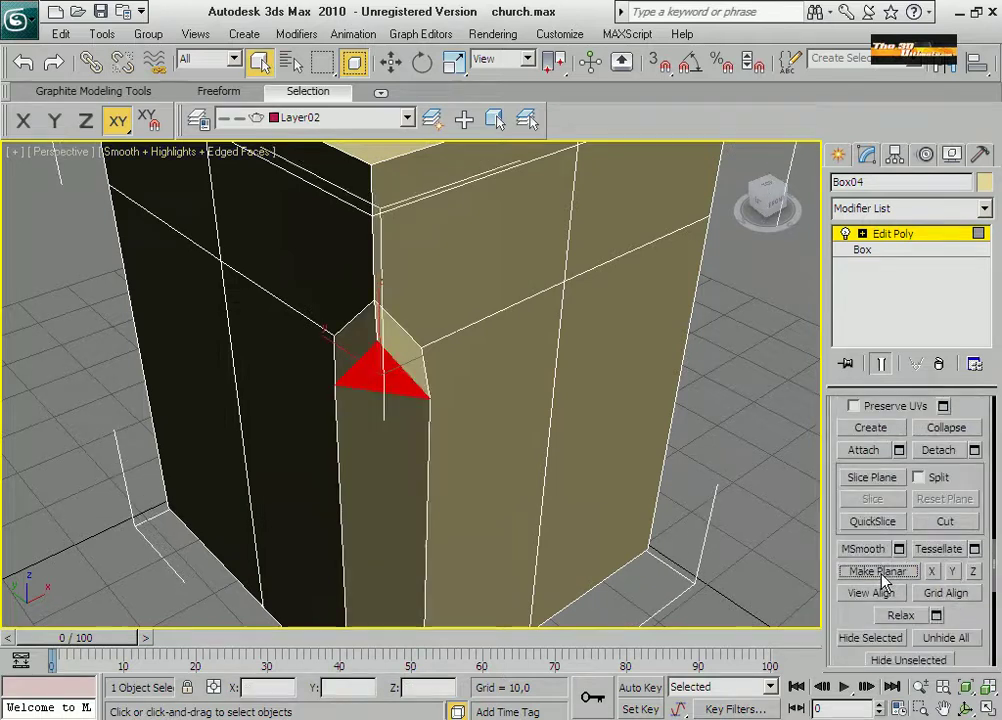
left_click(988, 708)
left_click(988, 708)
key("z")
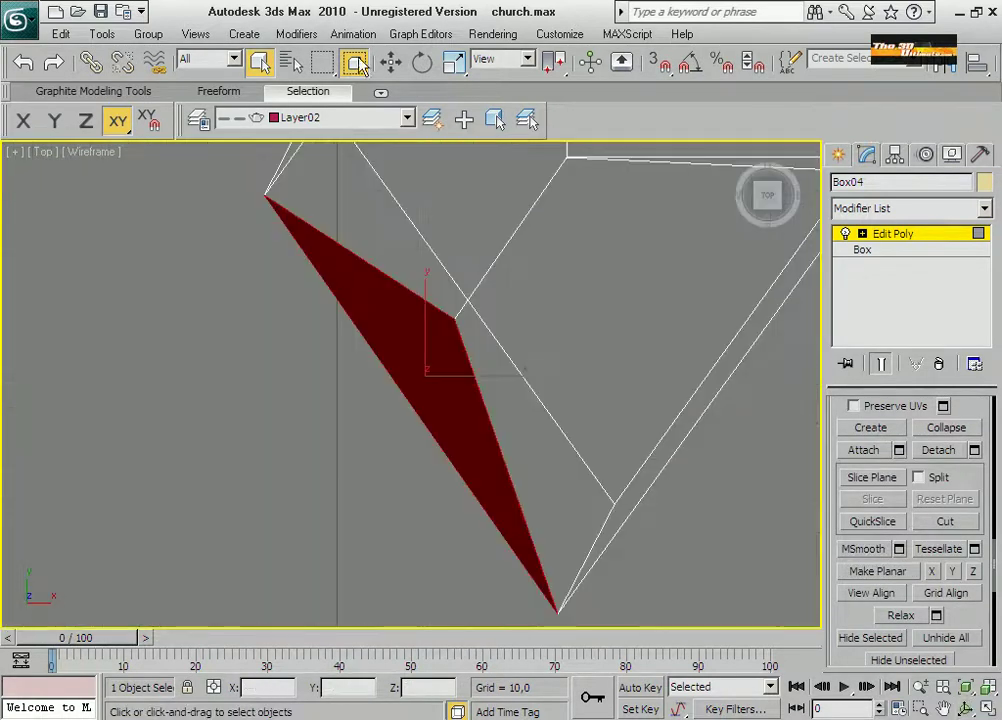
key("e")
left_click(259, 61)
Shift the vertex at the column's tip slightly in the Top view.
key("1")
left_click(454, 316)
key("w")
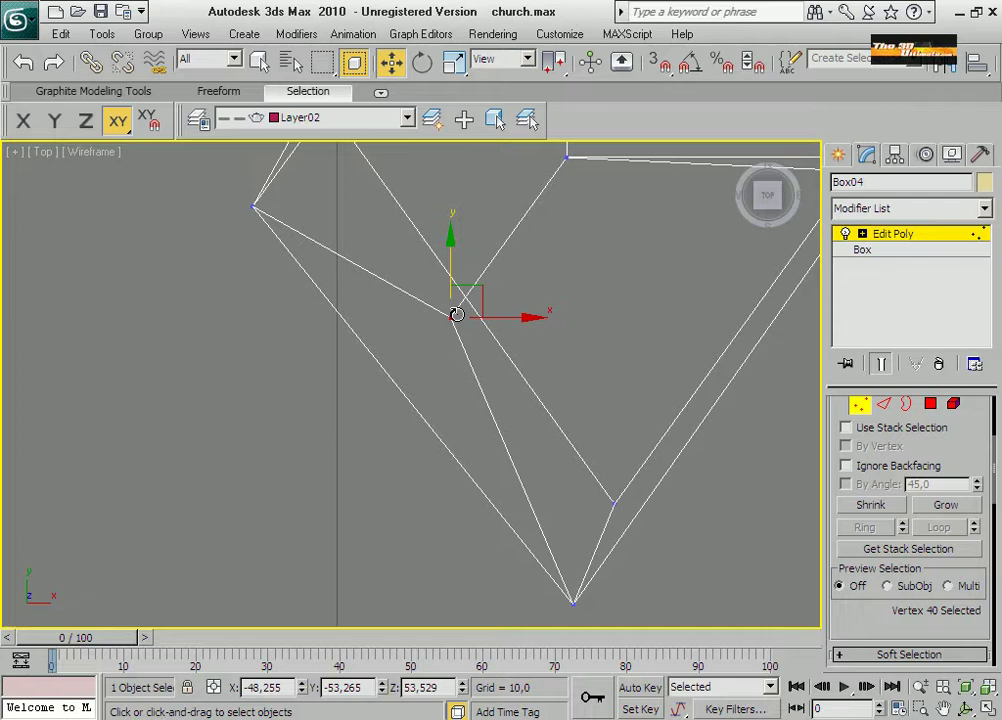
left_click_drag(454, 310, 425, 347)
scroll(425, 347, "down", 3)
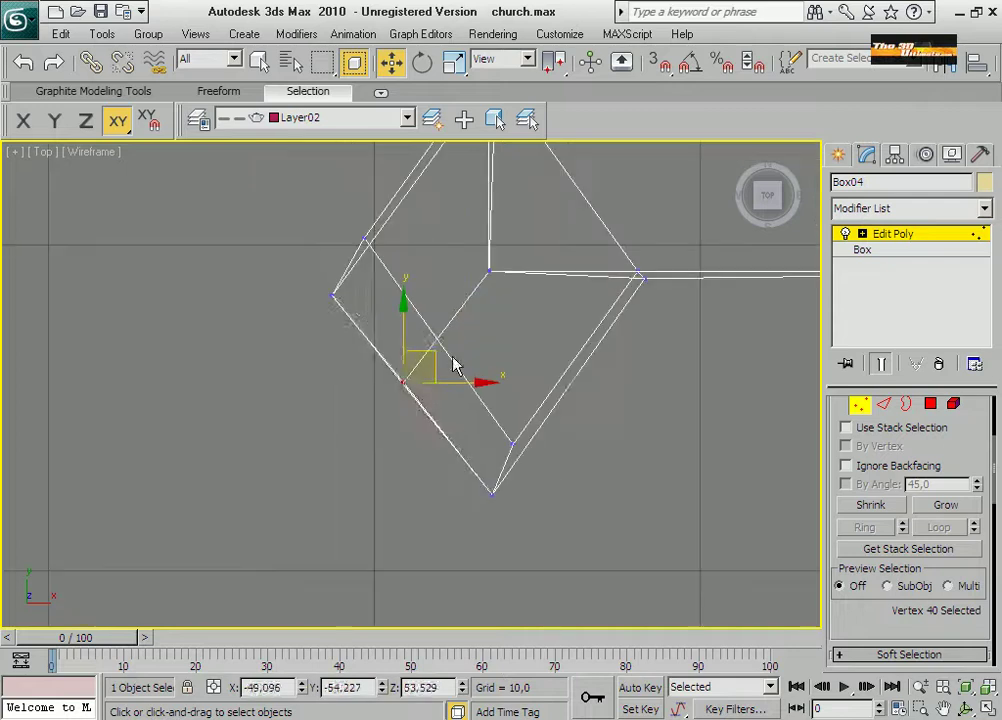
Maximize the side view and zoom in closely on the column.
left_click(988, 708)
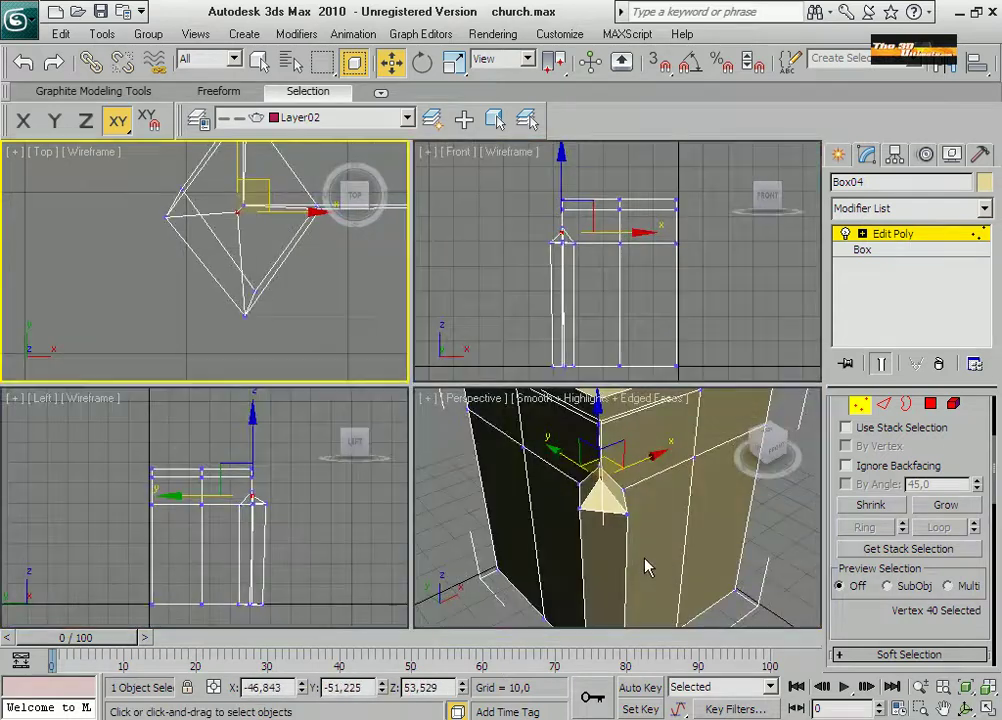
right_click(200, 500)
left_click(988, 708)
middle_click_drag(500, 400, 406, 430)
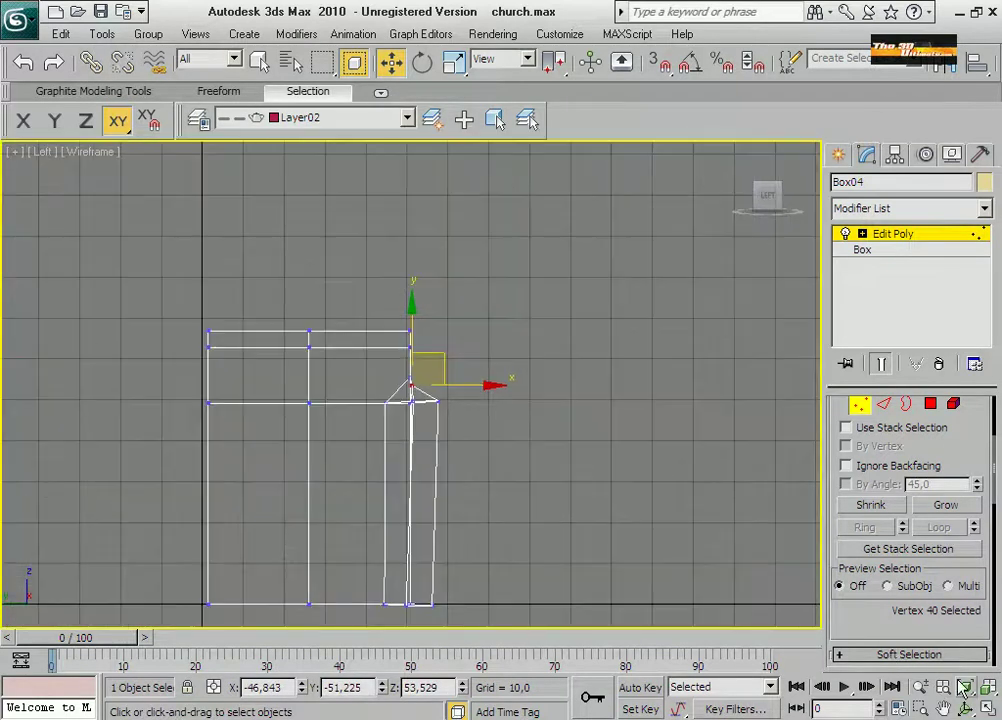
key("ctrl+w")
left_click_drag(375, 585, 530, 651)
left_click_drag(362, 280, 307, 338)
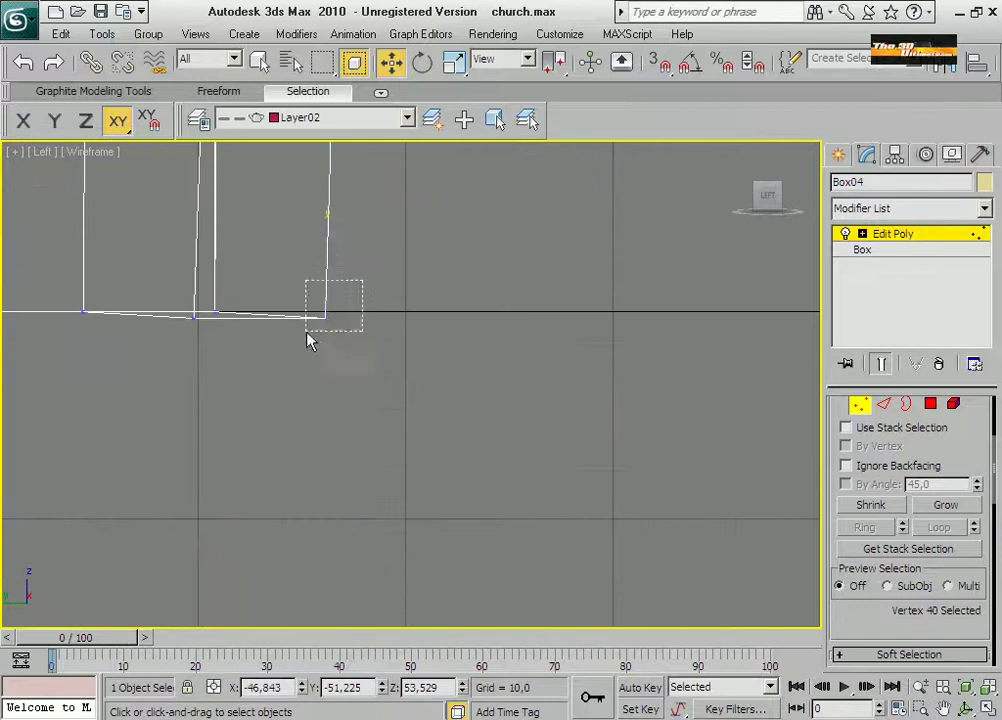
left_click(222, 316)
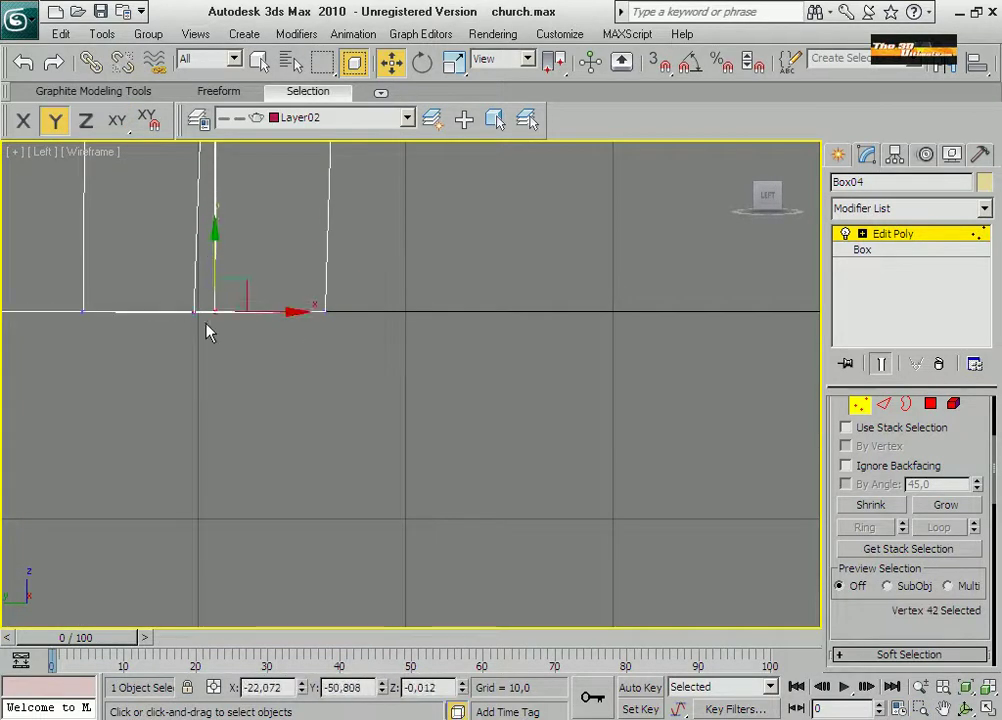
left_click(394, 409)
Raise the lower vertex beside the column's peak slightly in the side view.
scroll(394, 409, "down", 3)
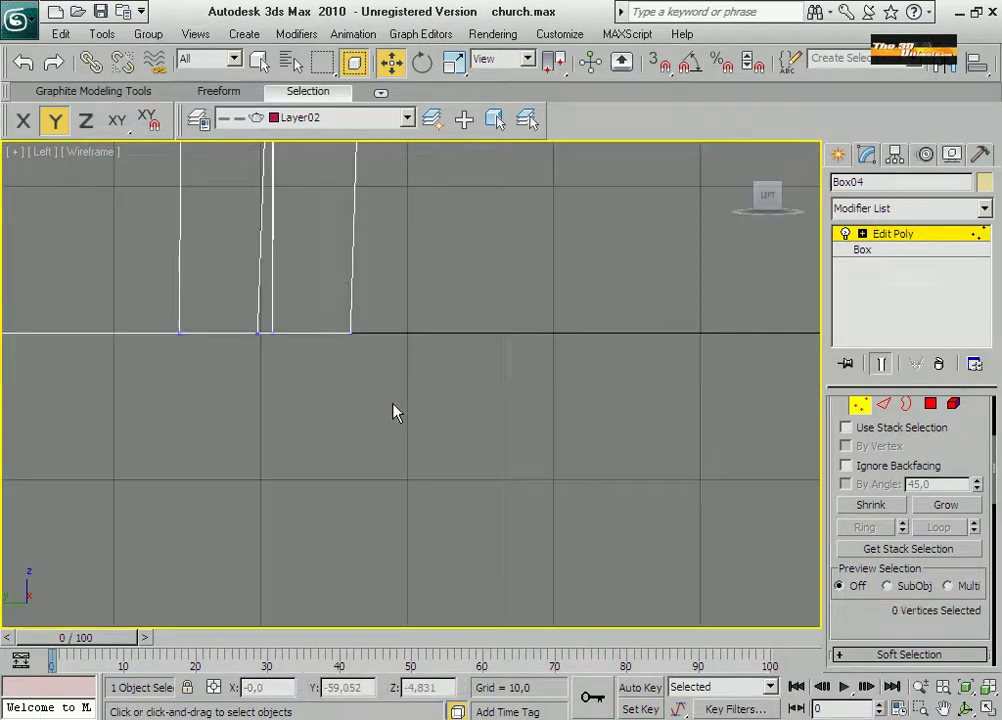
scroll(394, 409, "up", 6)
middle_click_drag(394, 409, 365, 519)
scroll(444, 596, "up", 5)
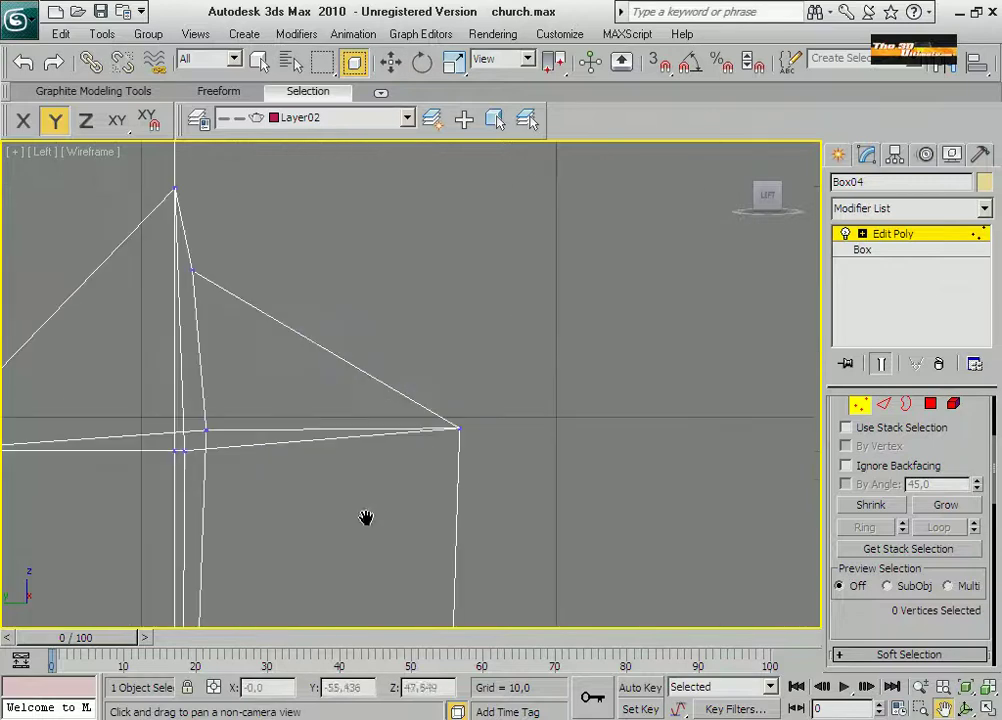
left_click(390, 62)
left_click(191, 196)
left_click(206, 444)
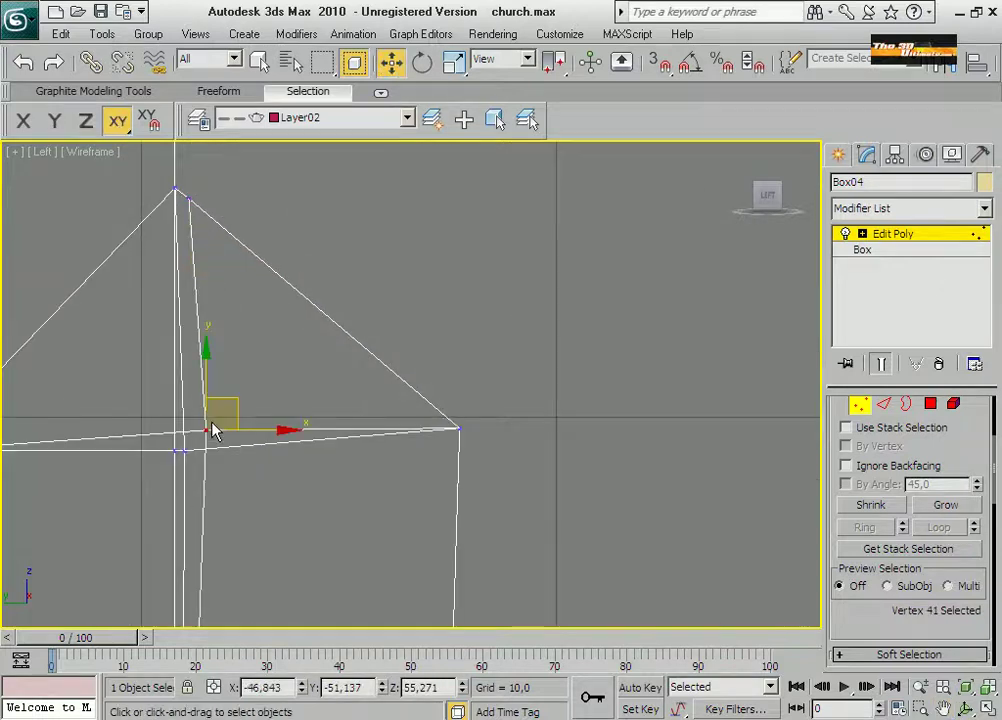
left_click_drag(201, 407, 202, 368)
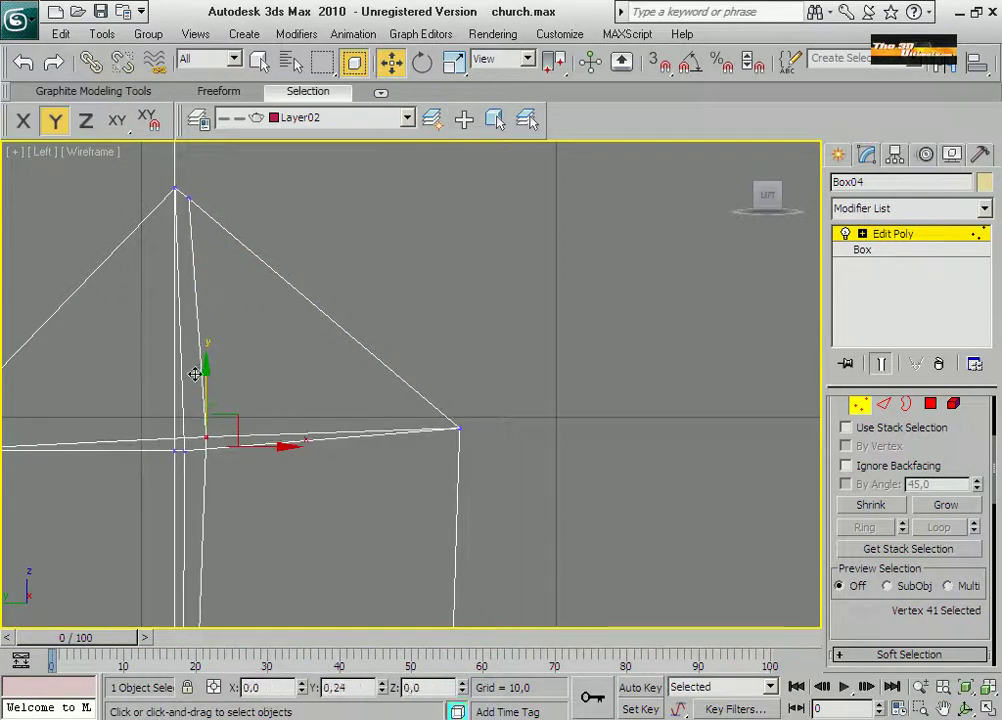
left_click(978, 706)
left_click(172, 226)
left_click(148, 217)
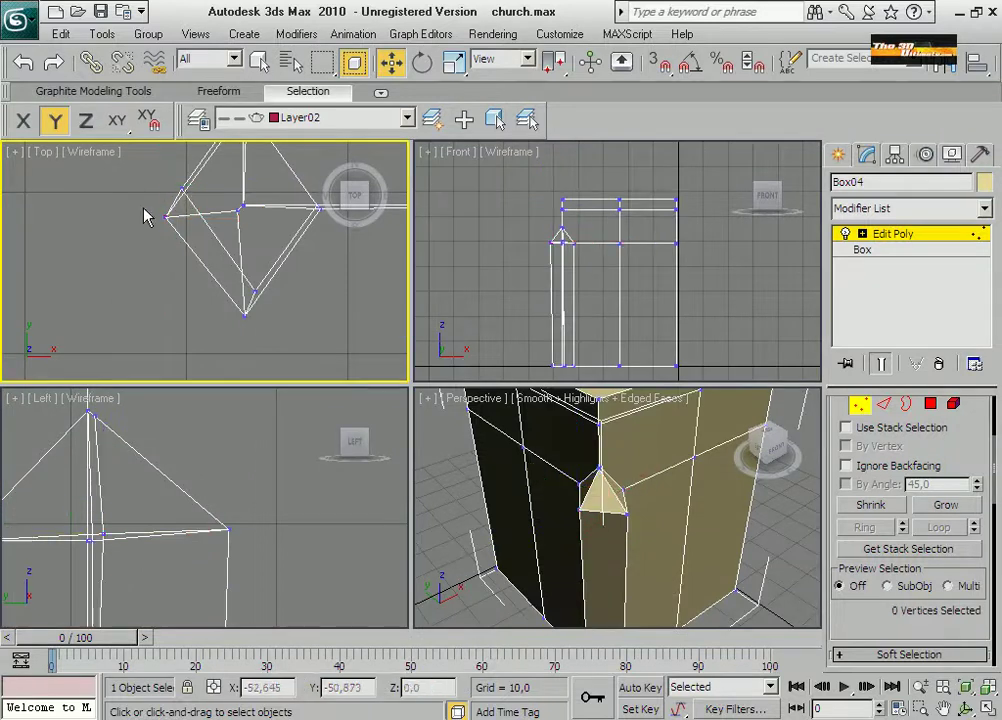
left_click(159, 215)
Maximize the perspective view and orbit around the tower to frame the corner pinnacle.
right_click(520, 400)
left_click(986, 707)
left_click(965, 707)
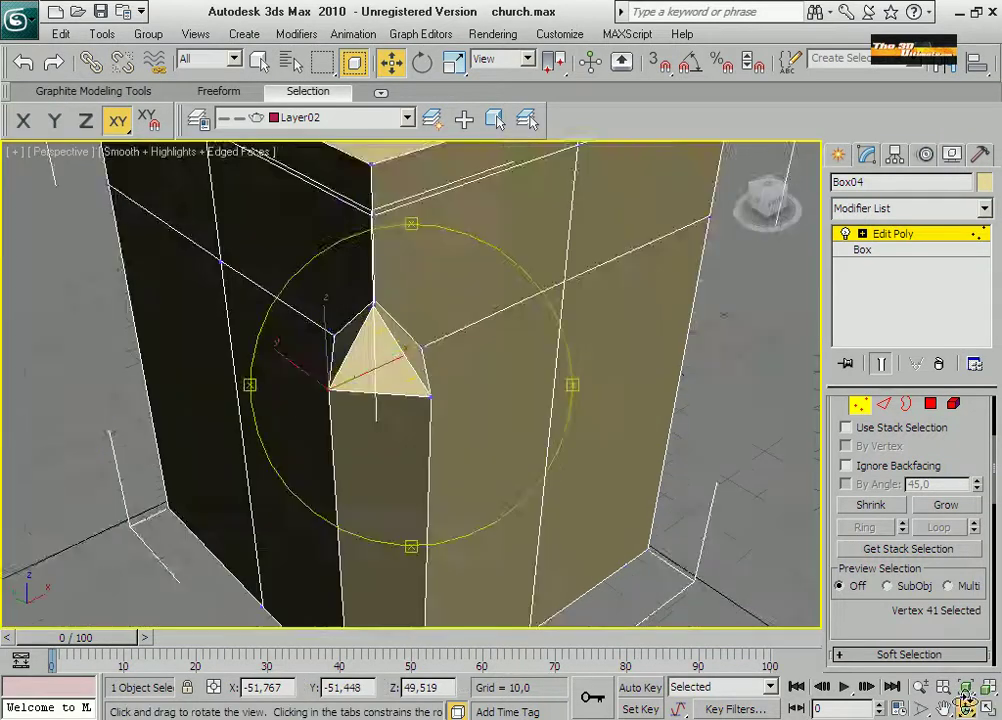
left_click_drag(437, 421, 432, 394)
right_click(549, 571)
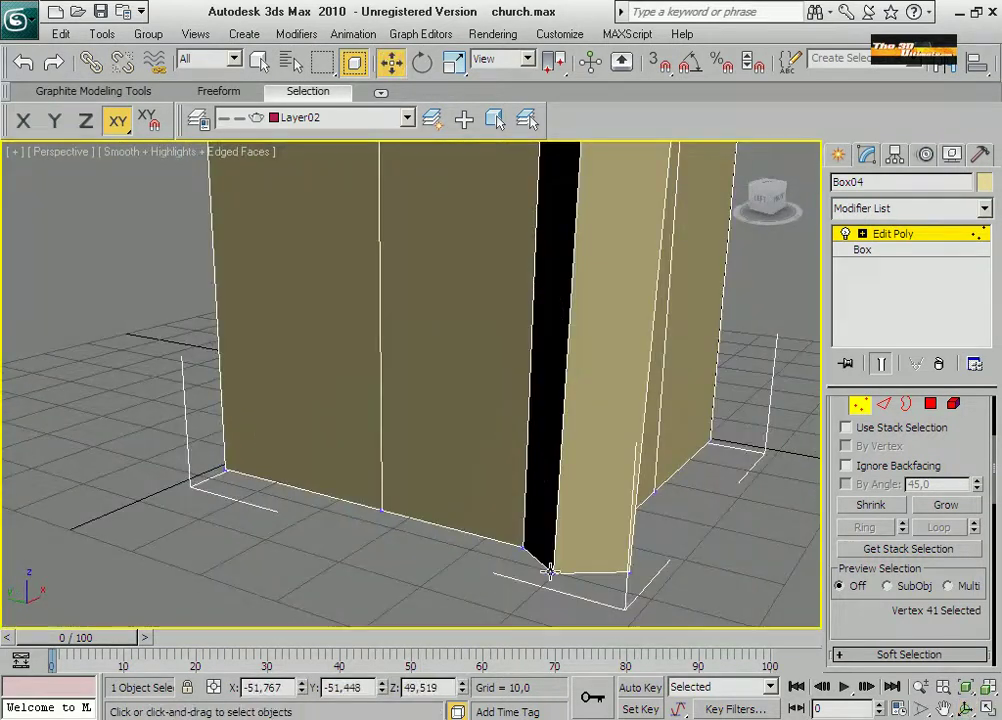
left_click(965, 707)
left_click_drag(420, 440, 465, 459)
scroll(443, 456, "up", 5)
scroll(443, 452, "down", 2)
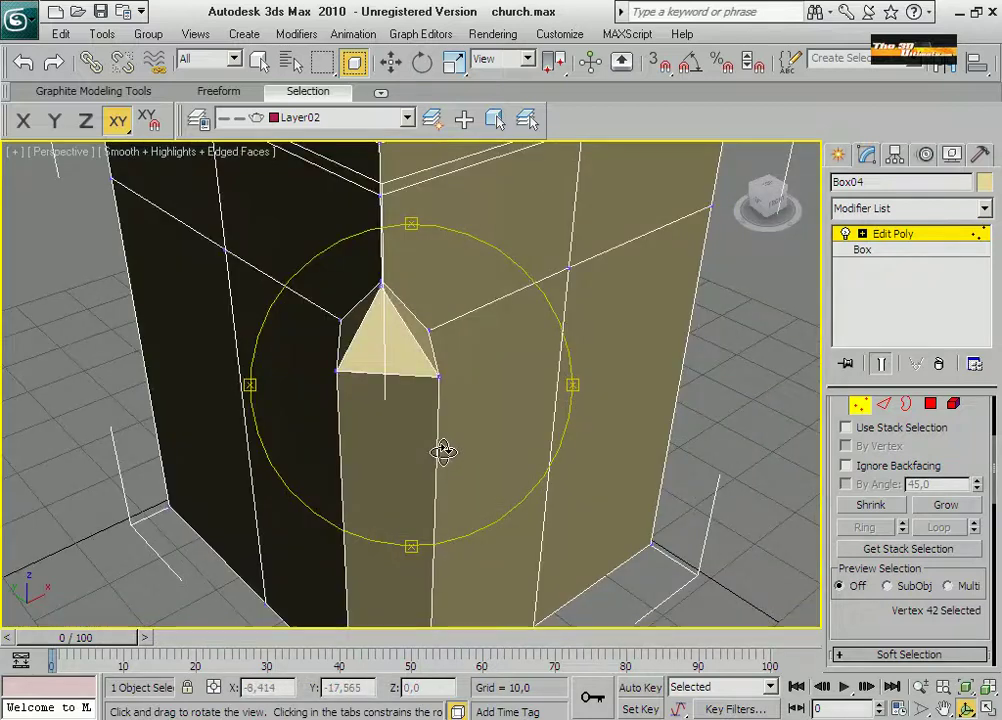
Connect the spire tip's three vertical edges with a new edge ring.
key("w")
left_click(872, 408)
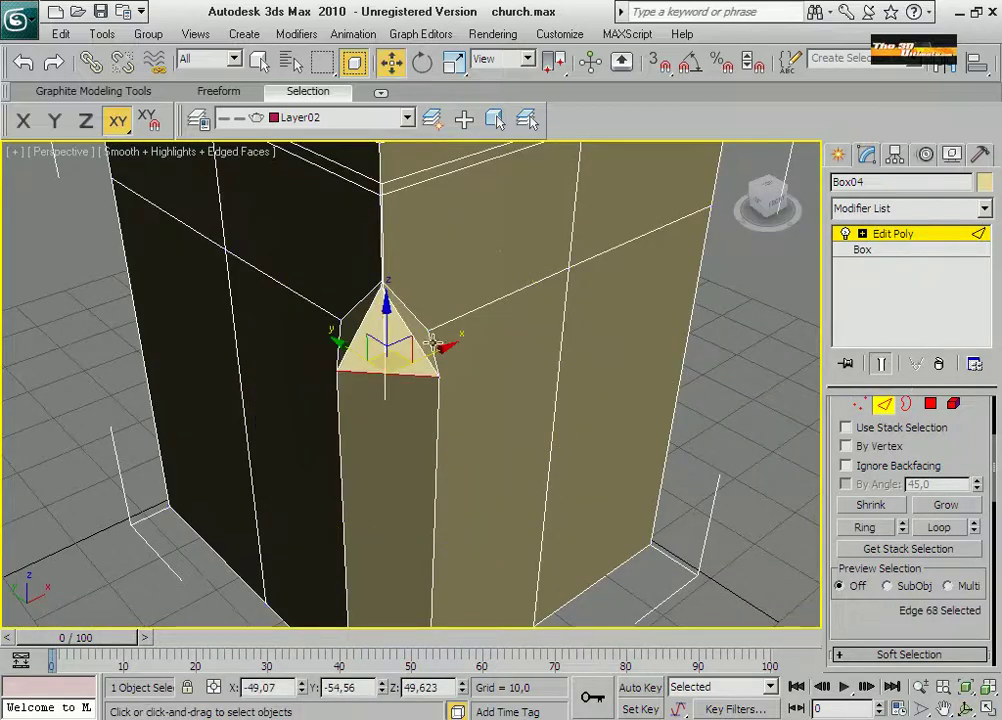
left_click_drag(278, 213, 388, 300)
right_click(365, 367)
left_click(336, 436)
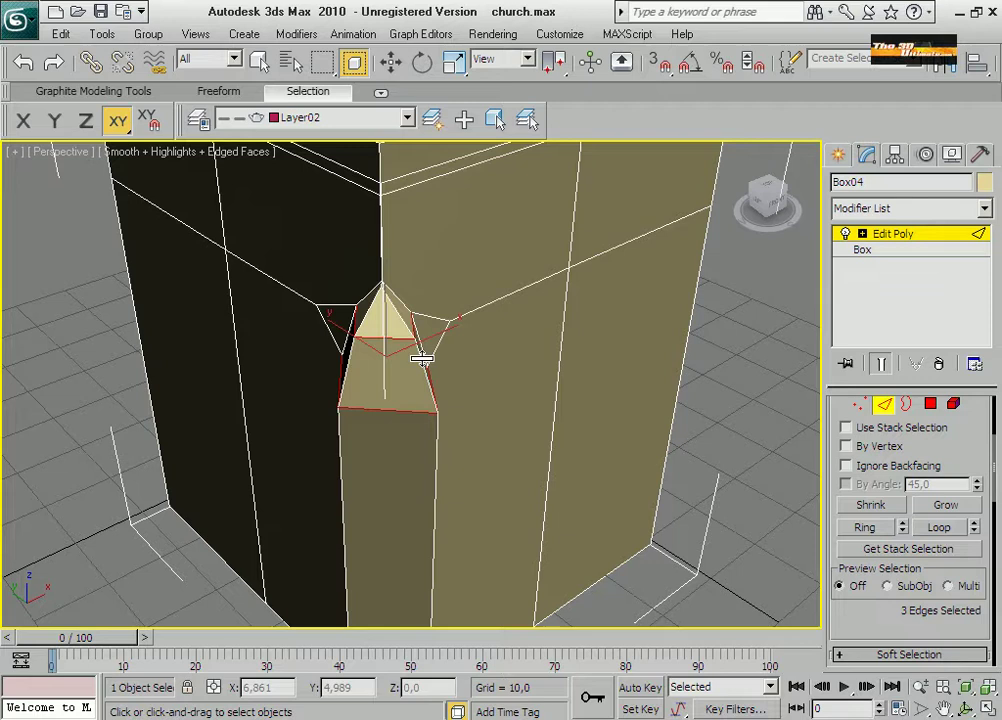
Chamfer the new ring edges below the tip with an amount of 0,178.
left_click(965, 707)
left_click_drag(440, 440, 463, 395)
scroll(416, 360, "up", 3)
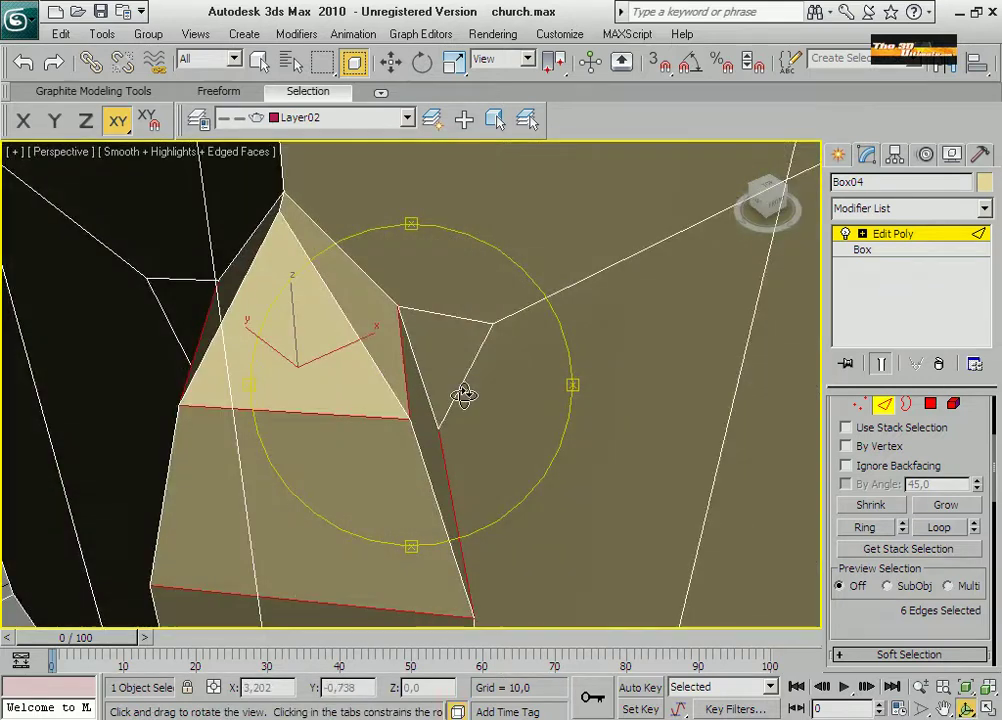
left_click(259, 62)
left_click(199, 333)
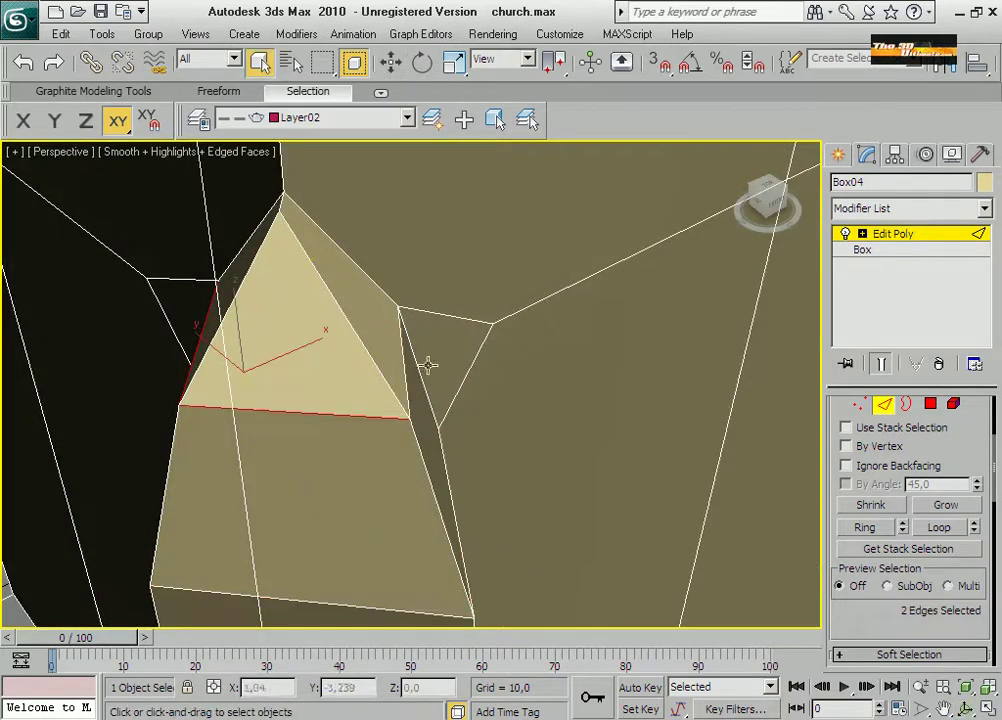
left_click_drag(882, 617, 882, 484)
left_click(898, 631)
left_click_drag(455, 365, 452, 451)
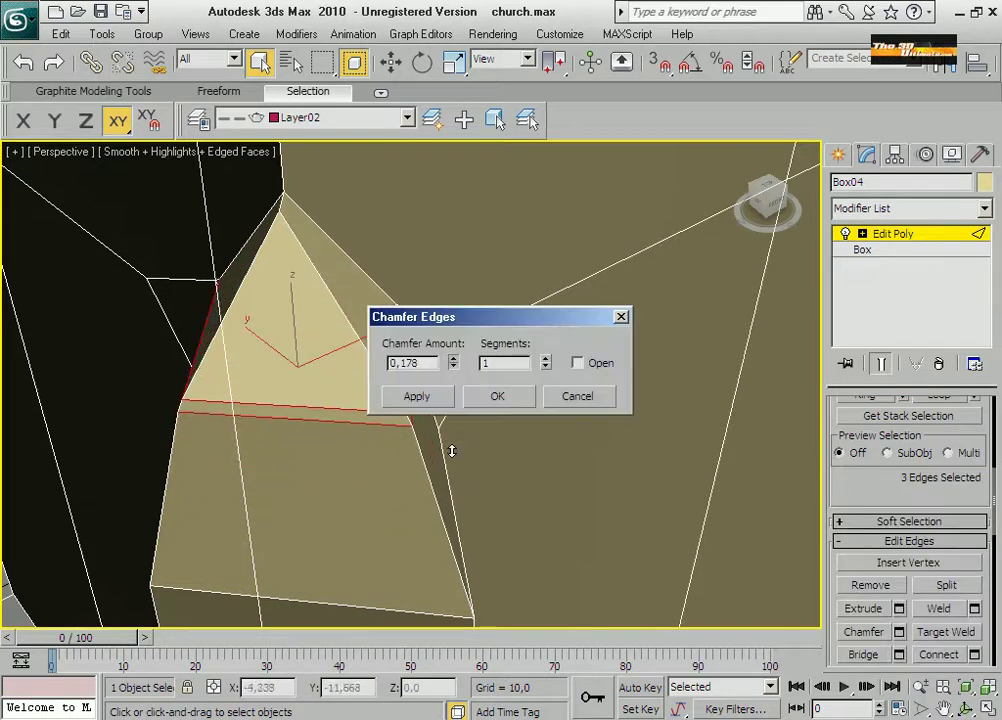
left_click(498, 396)
left_click_drag(862, 482, 862, 492)
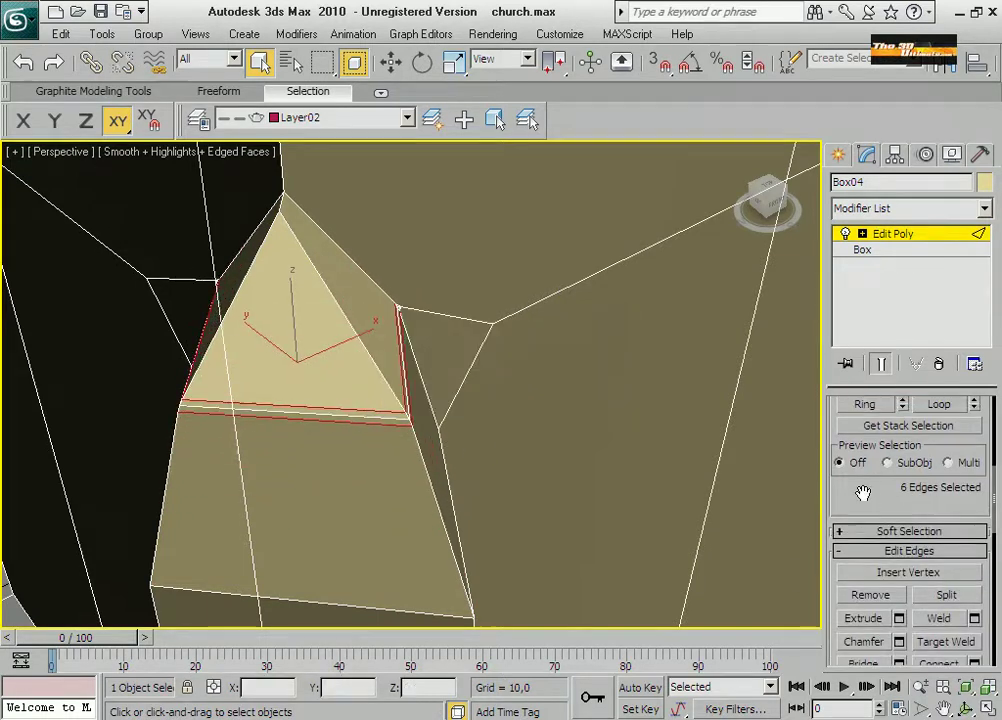
Select the pinnacle's spire tip faces and move them up along Z to raise the point.
key("4")
left_click(286, 327, "ctrl")
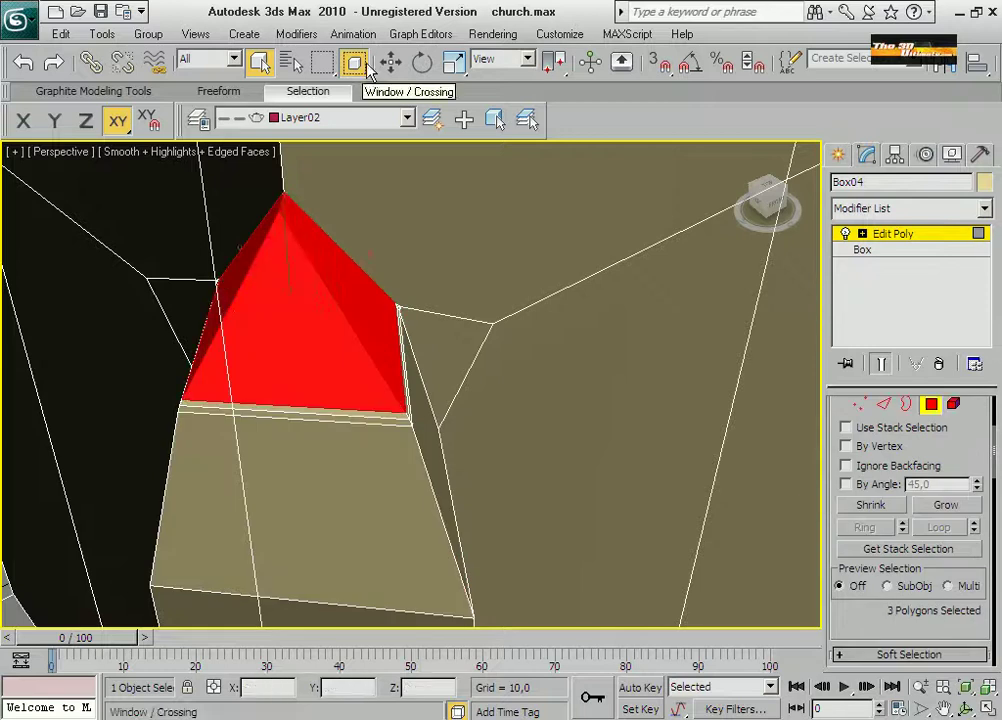
left_click(454, 61)
left_click(391, 62)
left_click_drag(284, 250, 283, 222)
key("ctrl+r")
left_click_drag(520, 400, 557, 484)
key("Escape")
In the Left view, nudge edge 74 near the pinnacle base slightly along X.
key("2")
key("F8")
key("l")
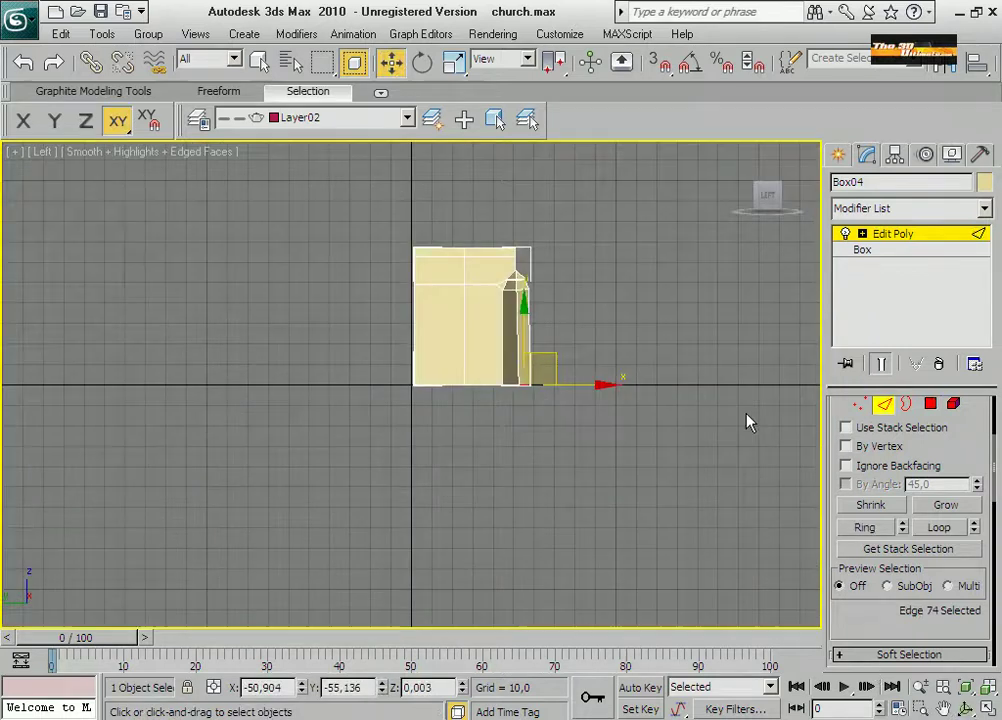
key("z")
scroll(620, 458, "down", 3)
left_click_drag(463, 414, 460, 383)
key("F5")
scroll(416, 385, "up", 3)
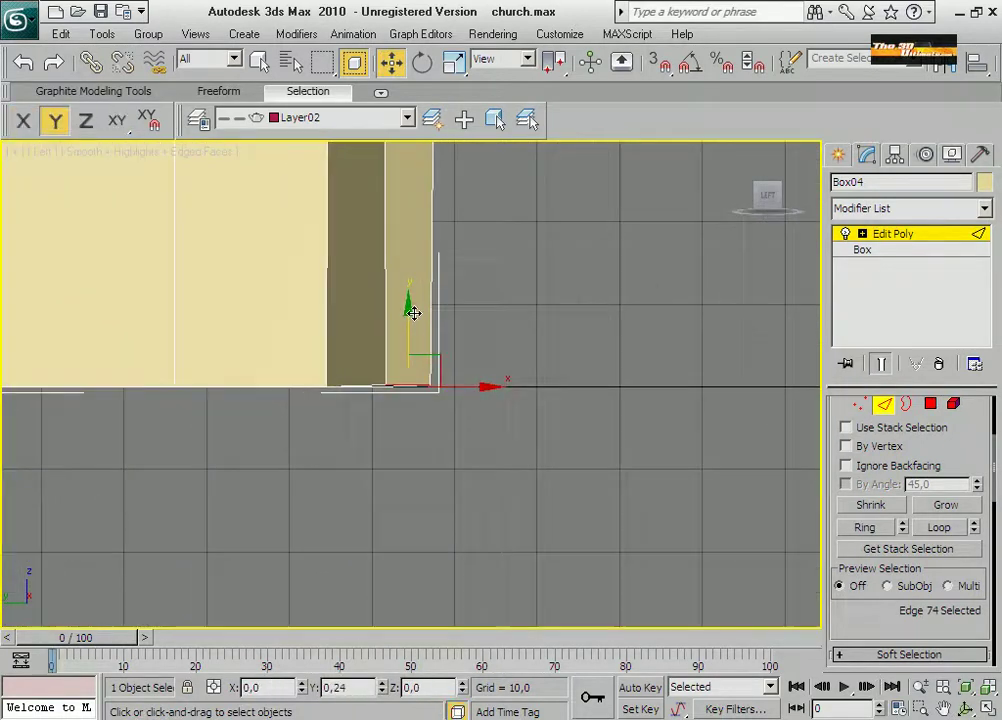
key("F5")
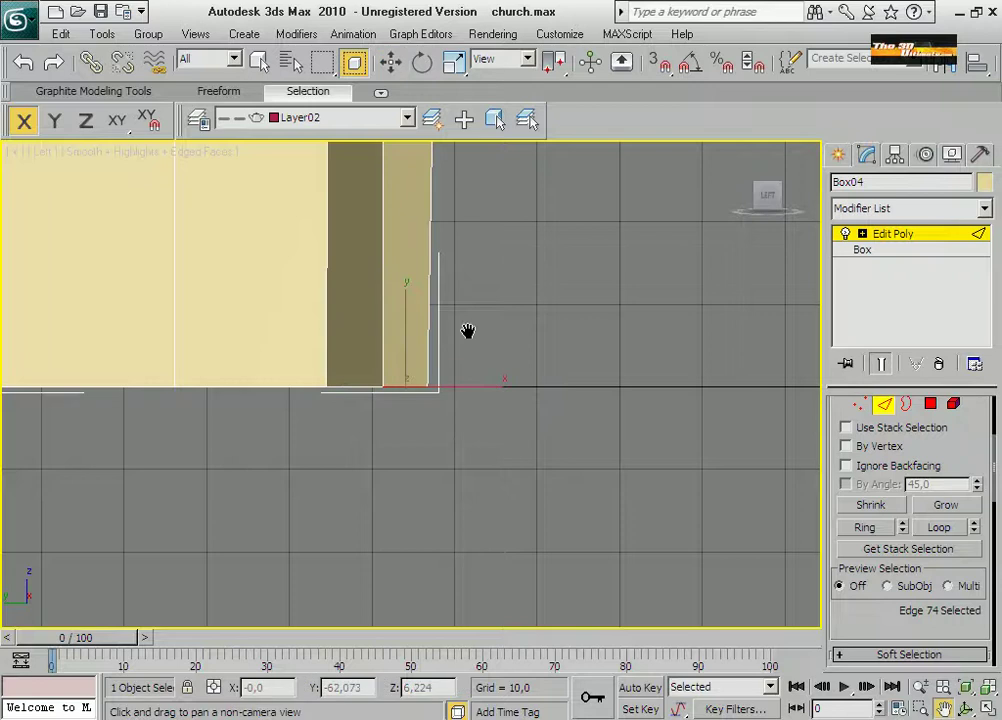
Box-select the polygons at the pinnacle base, undoing the extra selection.
middle_click_drag(468, 333, 446, 247)
key("4")
key("w")
left_click_drag(546, 343, 374, 453)
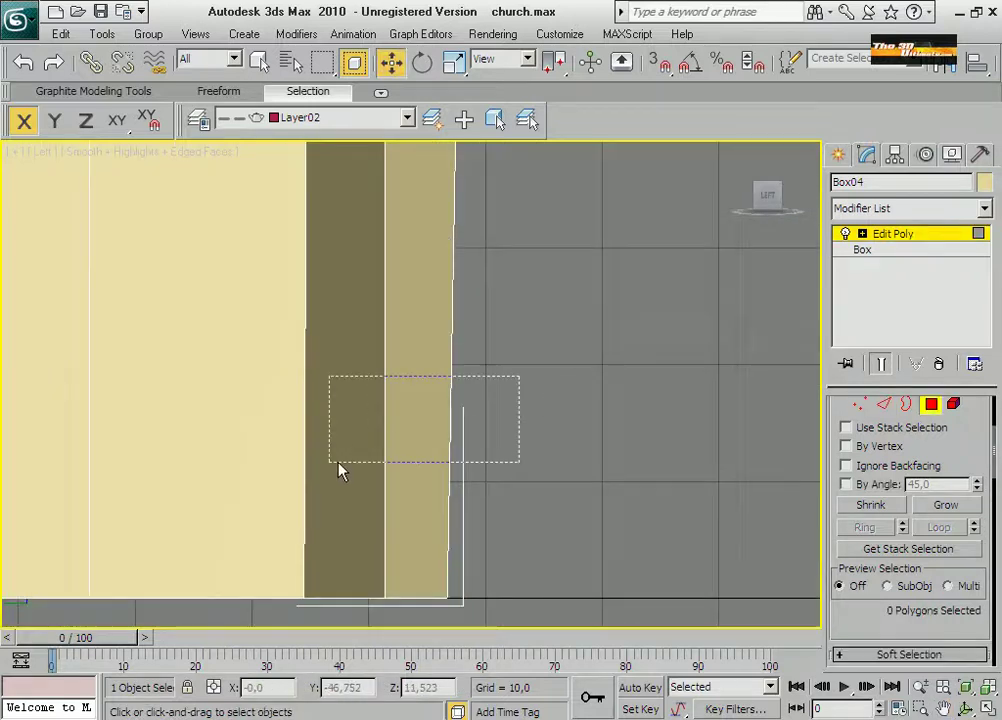
left_click_drag(510, 332, 360, 400)
key("alt+w")
key("p")
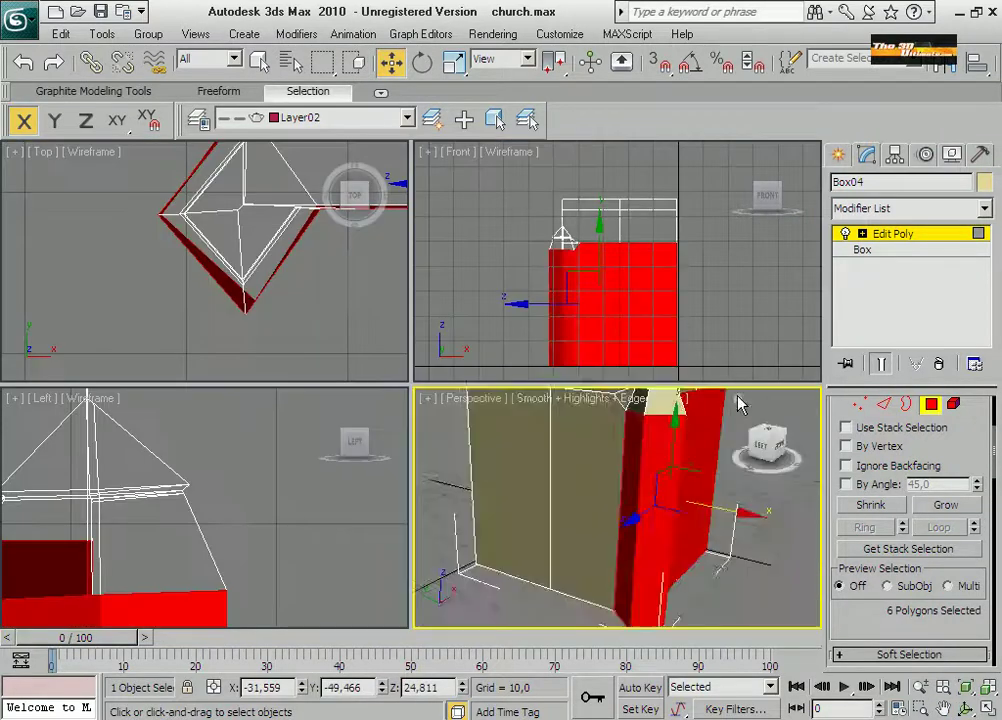
scroll(677, 505, "down", 5)
key("ctrl+z")
key("ctrl+z")
Deselect the face on the box's right side and frame the red base faces in the Left view.
middle_click_drag(640, 515, 560, 530, "alt")
key("q")
left_click(603, 479, "alt")
right_click(300, 500)
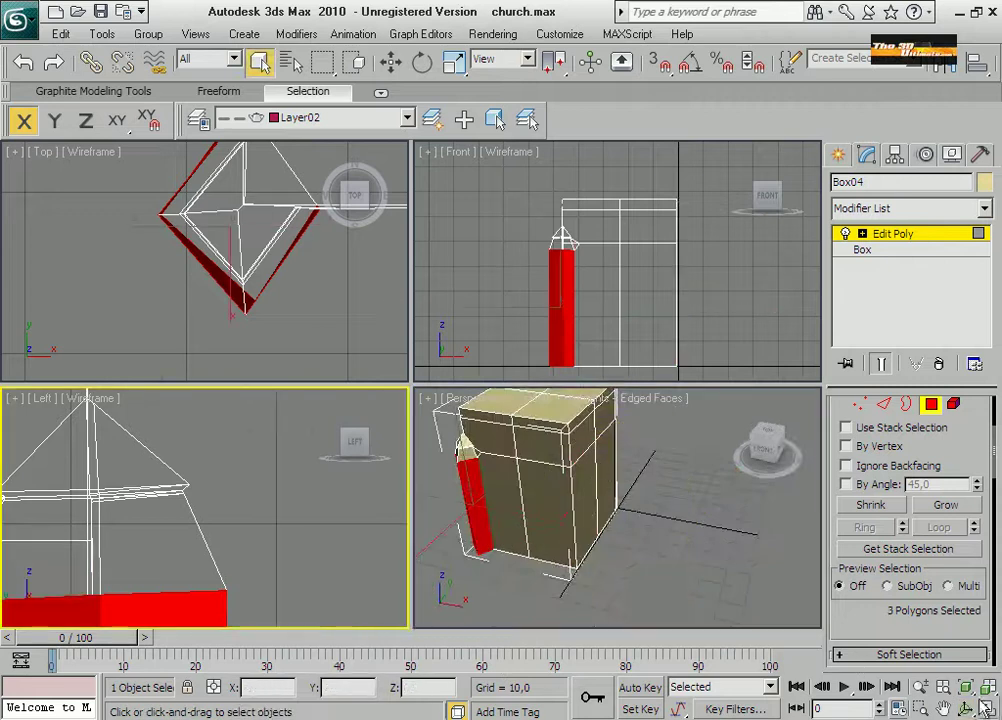
key("alt+w")
scroll(465, 358, "up", 8)
middle_click_drag(465, 358, 411, 399)
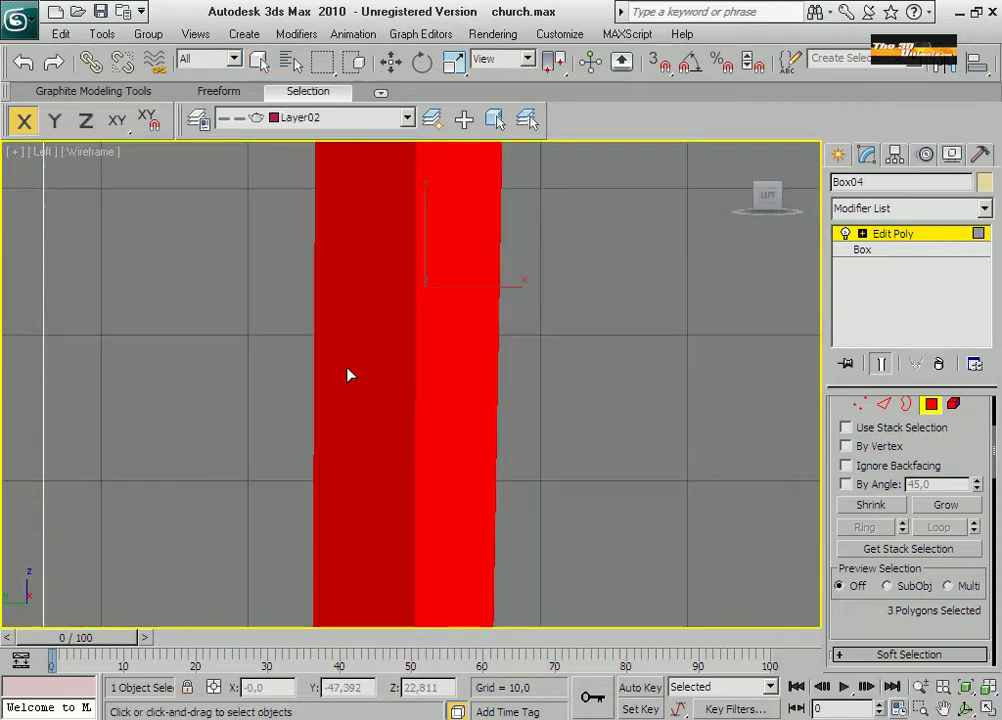
Back in the Perspective view, select the pinnacle base face at Polygon level.
key("1")
key("w")
scroll(340, 387, "down", 2)
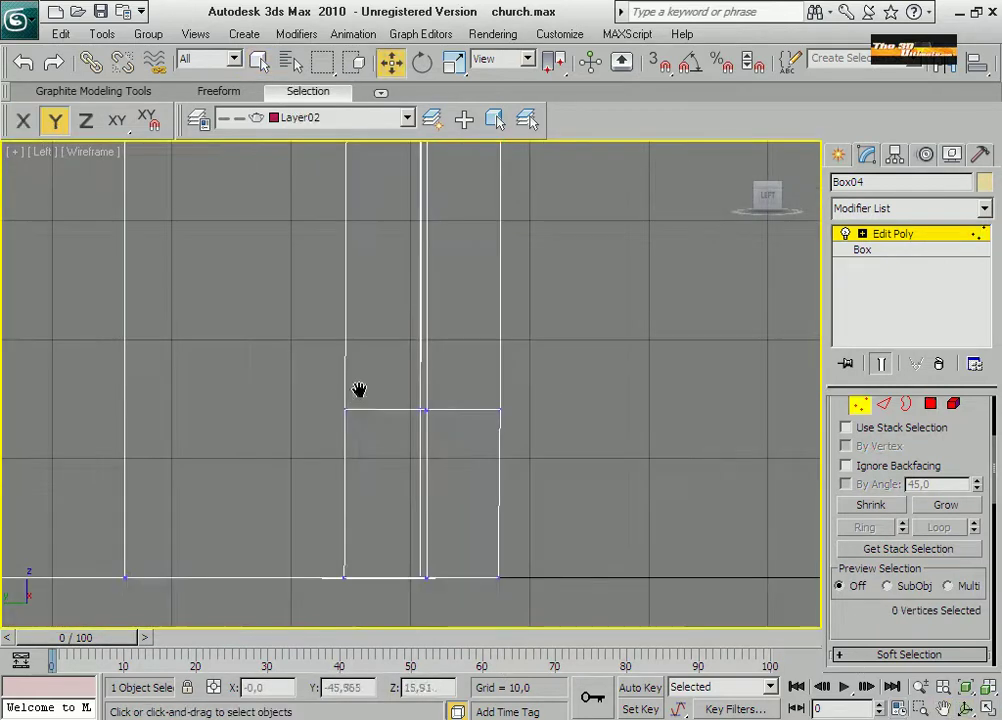
left_click(965, 708)
key("alt+w")
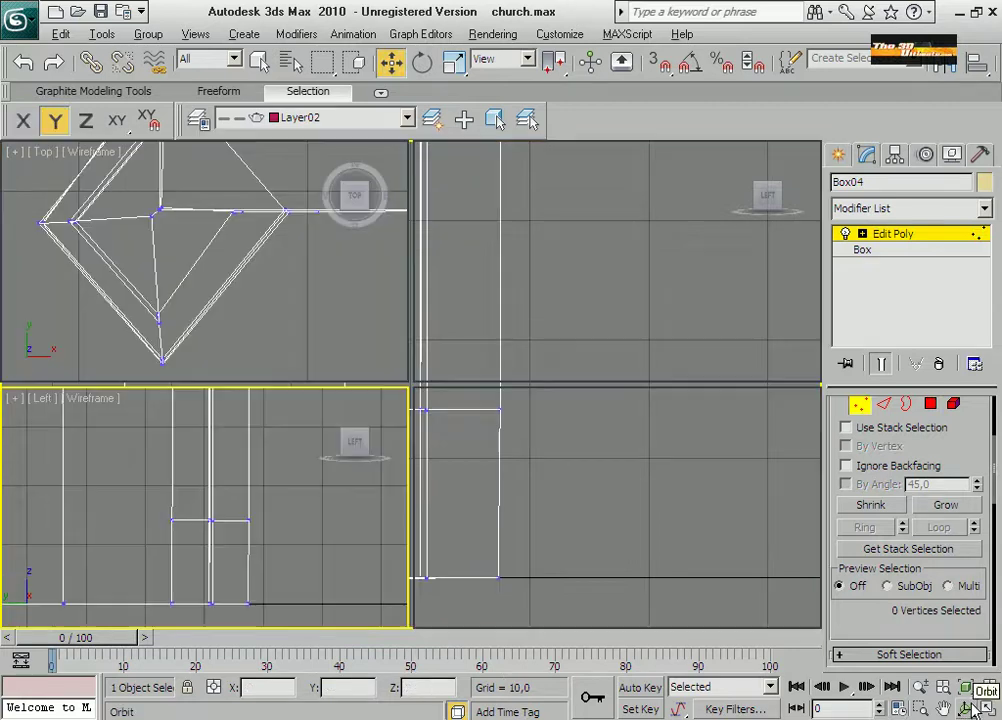
left_click(474, 438)
key("alt+w")
scroll(474, 438, "down", 2)
left_click(930, 404)
right_click(462, 517)
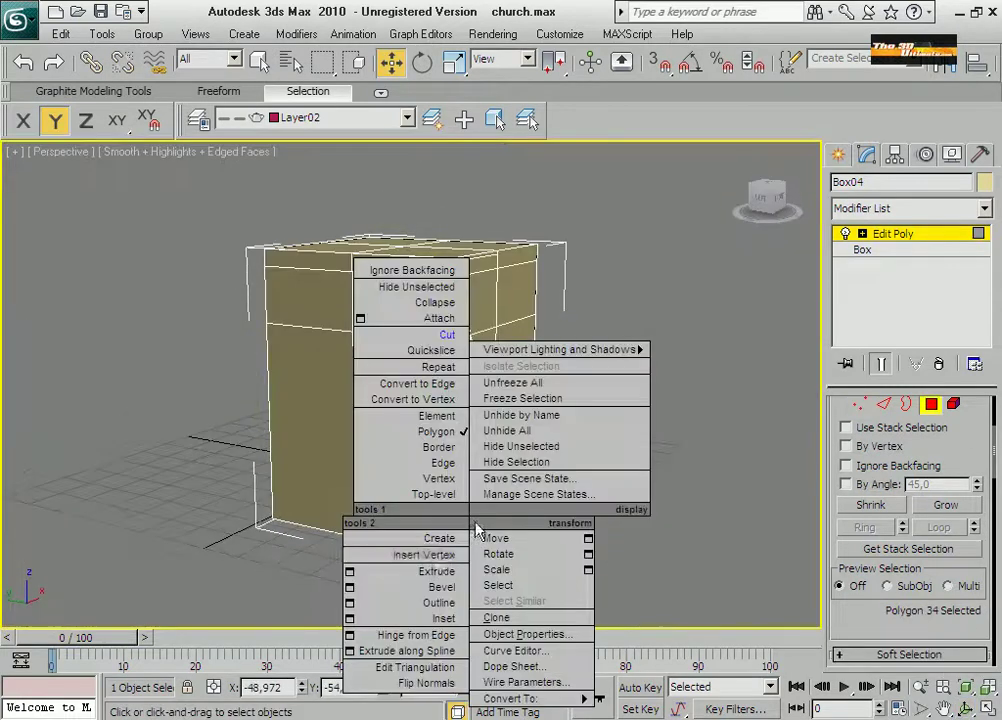
Orbit the Perspective view around the pinnacle and select an edge on it.
key("Escape")
key("alt+w")
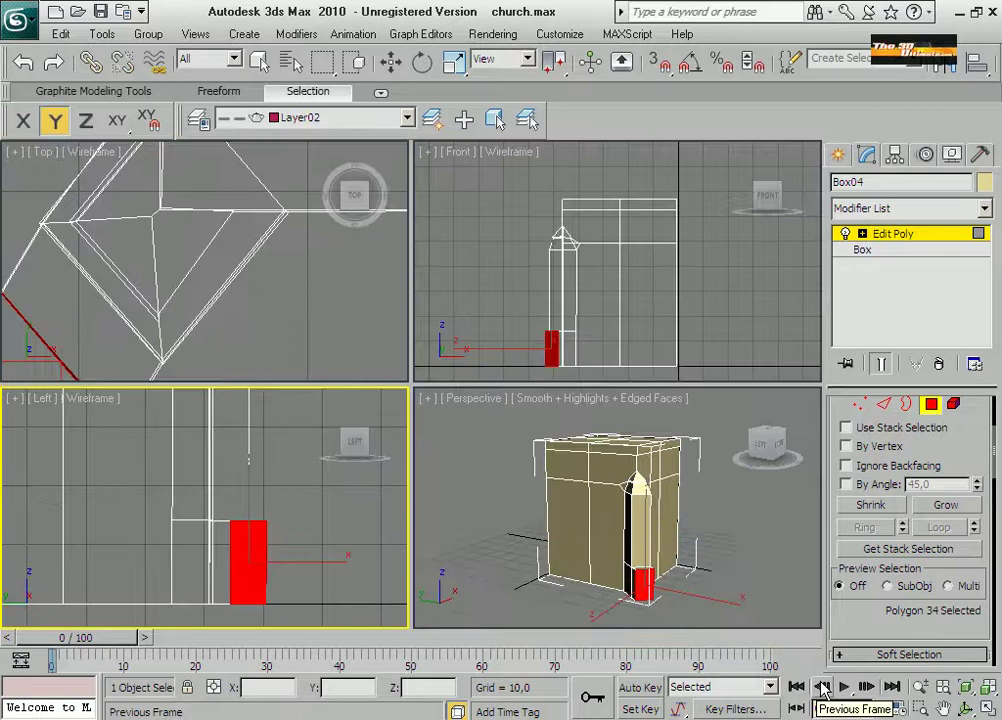
key("alt+w")
left_click(862, 404)
left_click(987, 708)
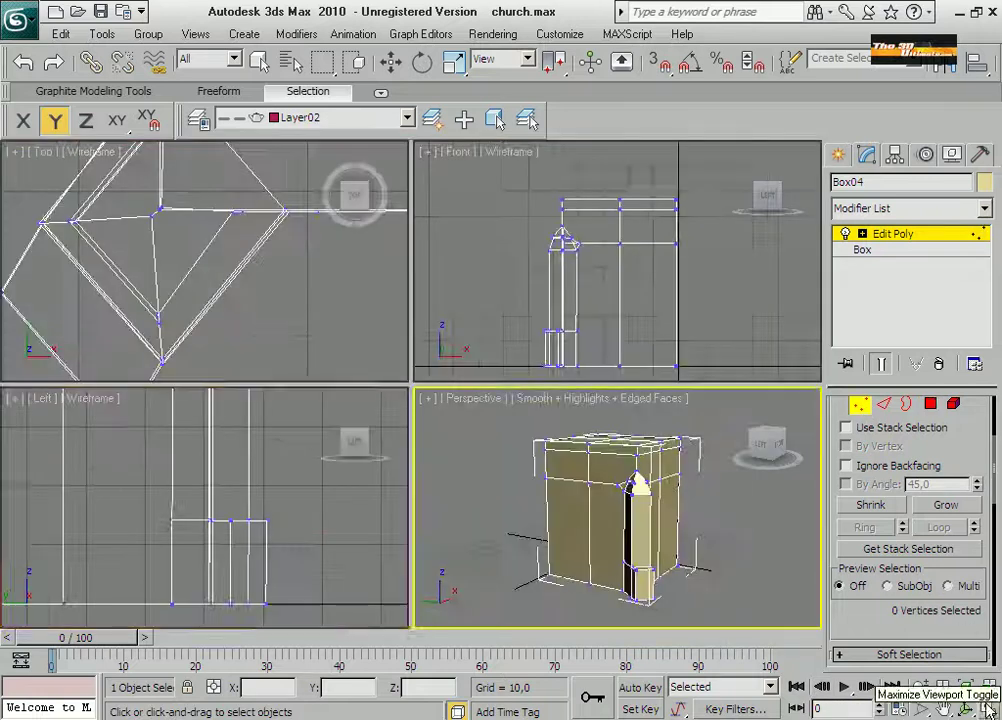
left_click(987, 708)
middle_click_drag(481, 458, 470, 500, "alt")
key("2")
left_click(468, 520)
In the Left view, push the pinnacle base's outer polygon 34 outward along X.
key("super+shift")
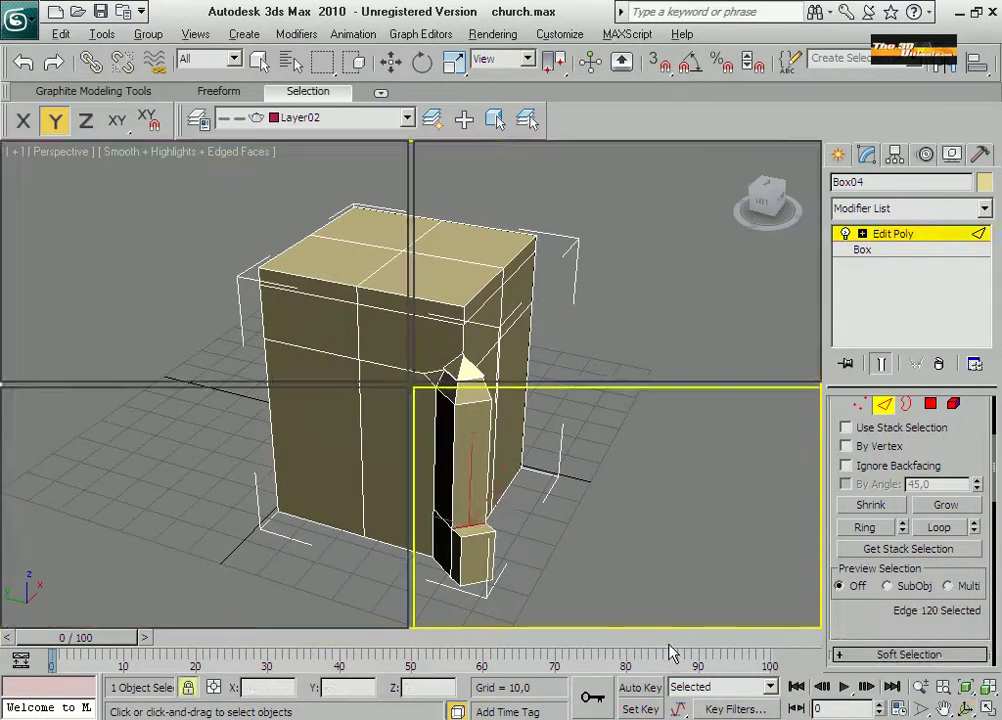
key("shift")
key("w")
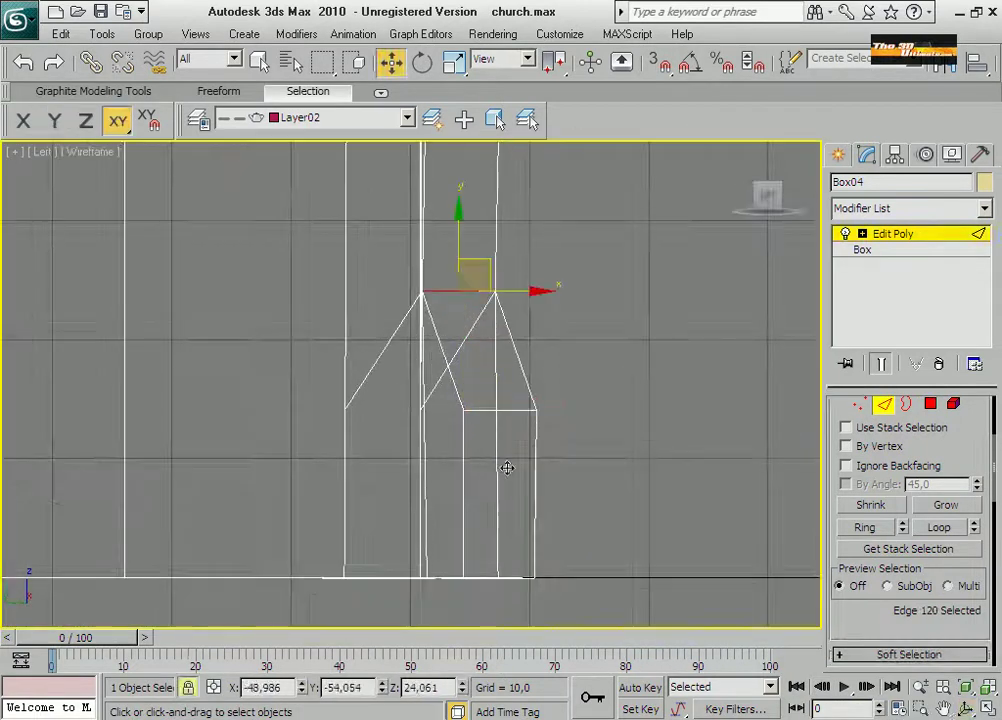
key("4")
left_click(505, 467)
left_click_drag(570, 467, 816, 466)
Raise the ridge edge, top vertices and outer edge along Y to form a sloping buttress.
key("2")
left_click(472, 291)
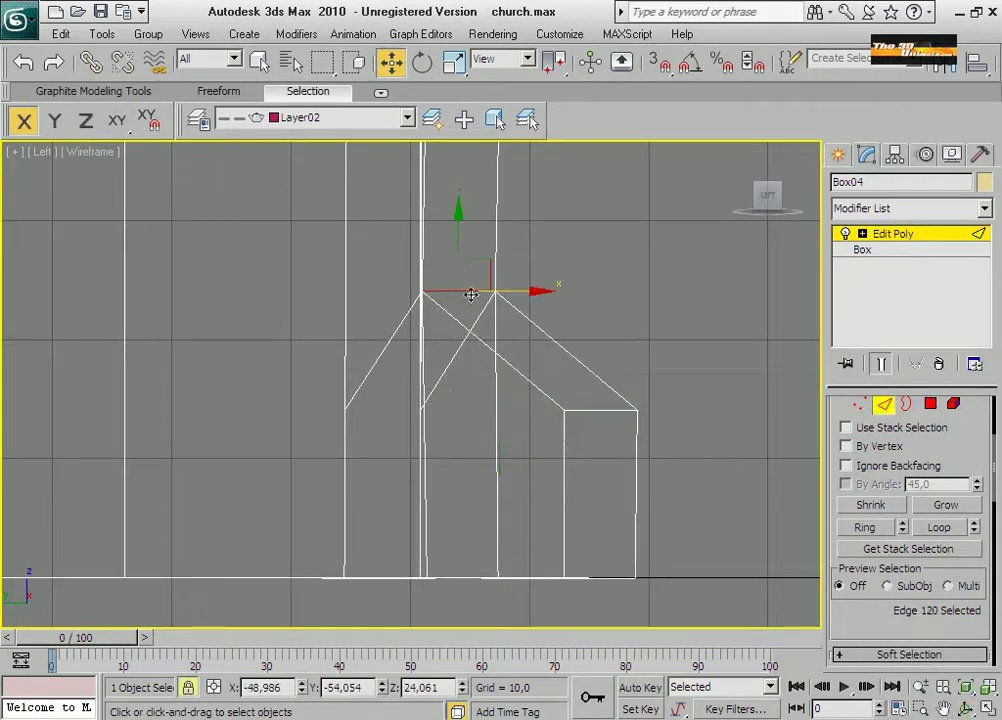
left_click_drag(472, 291, 460, 148)
left_click(857, 408)
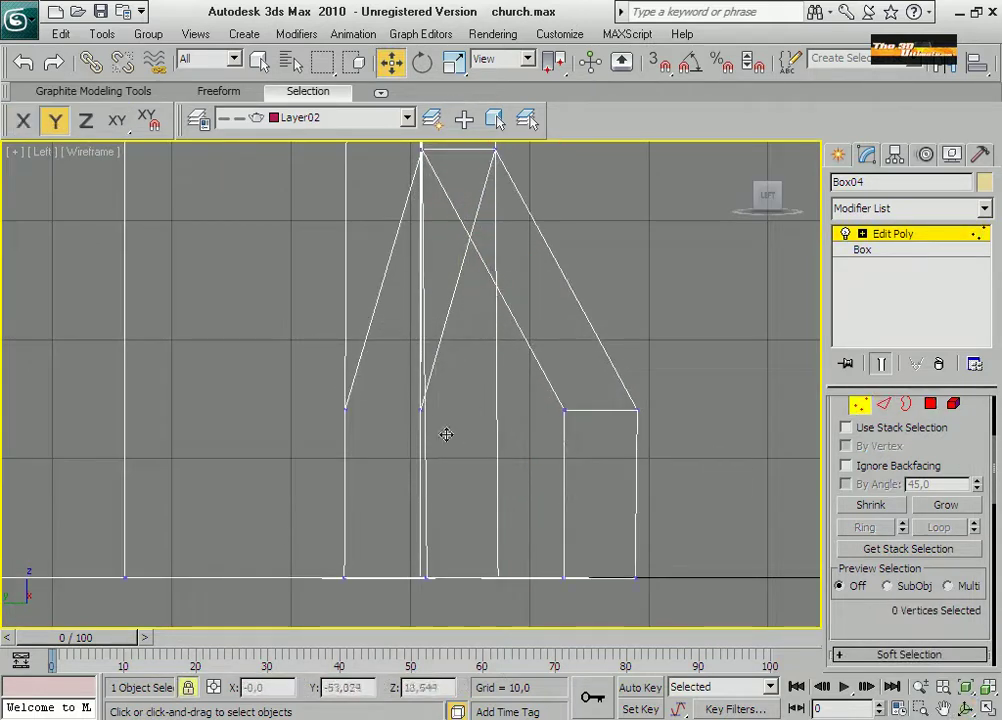
left_click_drag(383, 323, 376, 118)
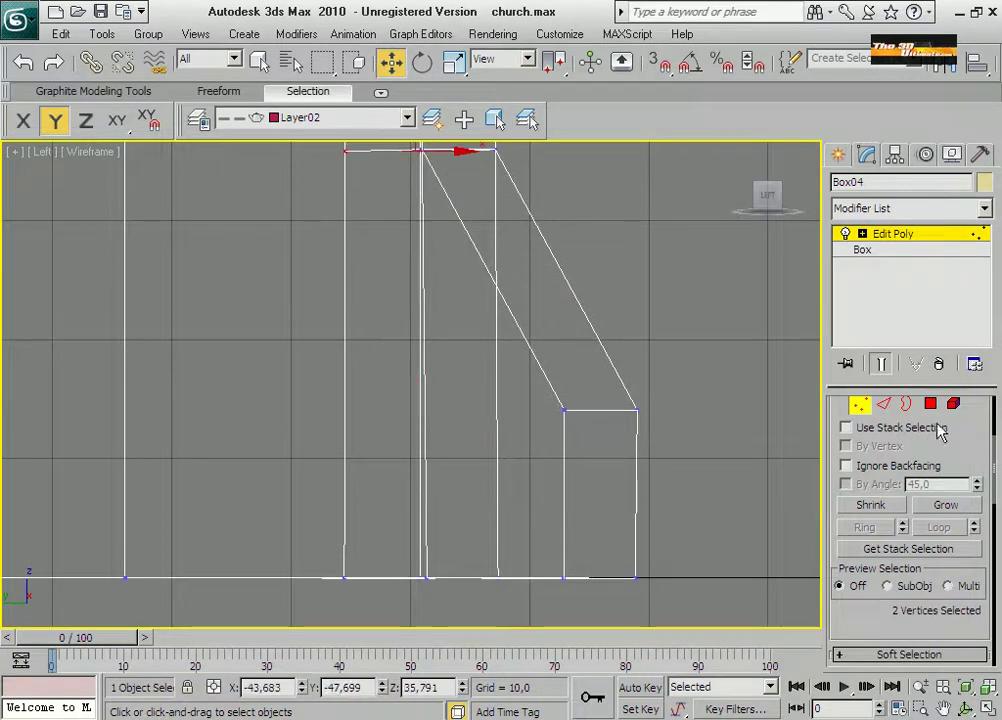
key("2")
left_click_drag(604, 363, 608, 248)
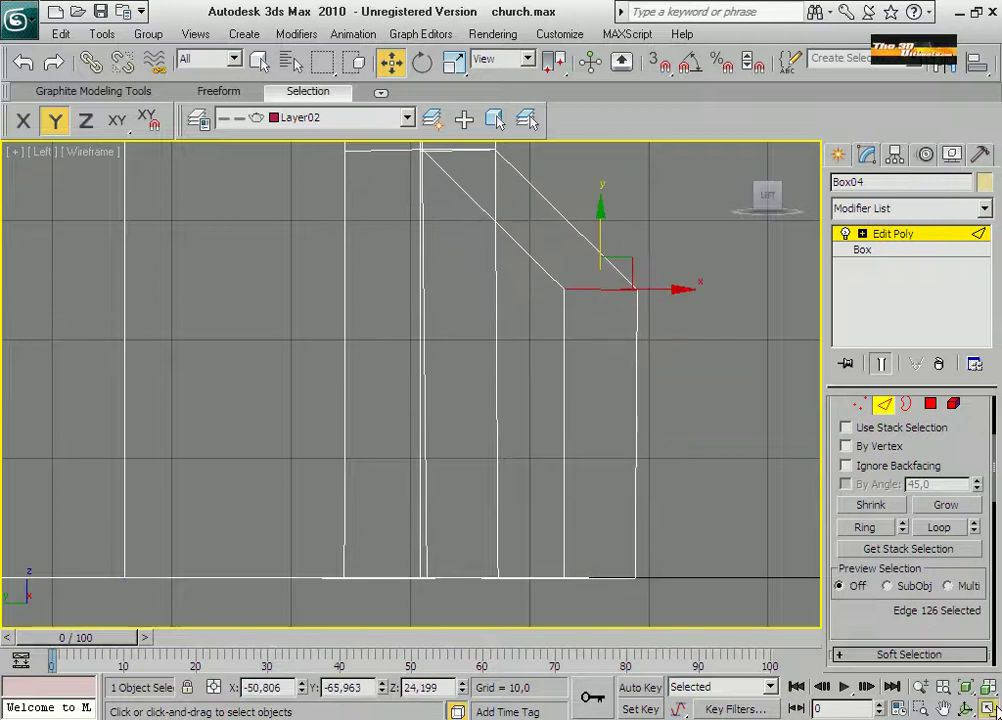
key("alt+w")
right_click(620, 617)
key("alt+w")
Select the buttress's outer face and shift it diagonally in the Top view.
left_click(944, 709)
scroll(552, 341, "up", 3)
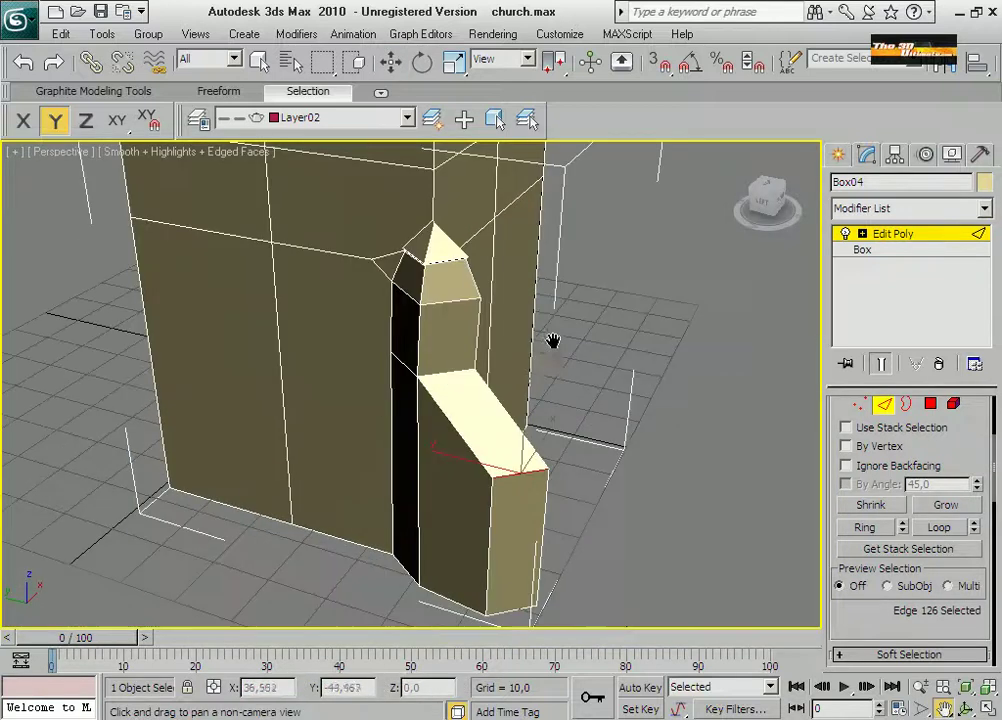
left_click(930, 403)
key("w")
key("t")
right_click(343, 490)
key("Escape")
key("z")
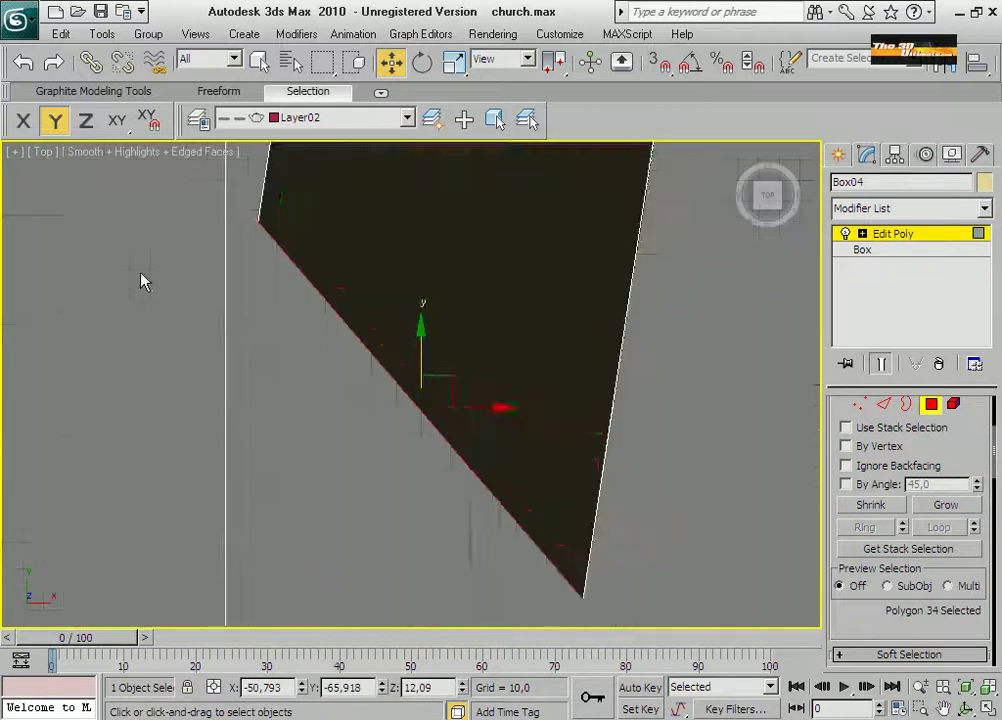
scroll(436, 356, "down", 3)
left_click_drag(436, 356, 418, 305)
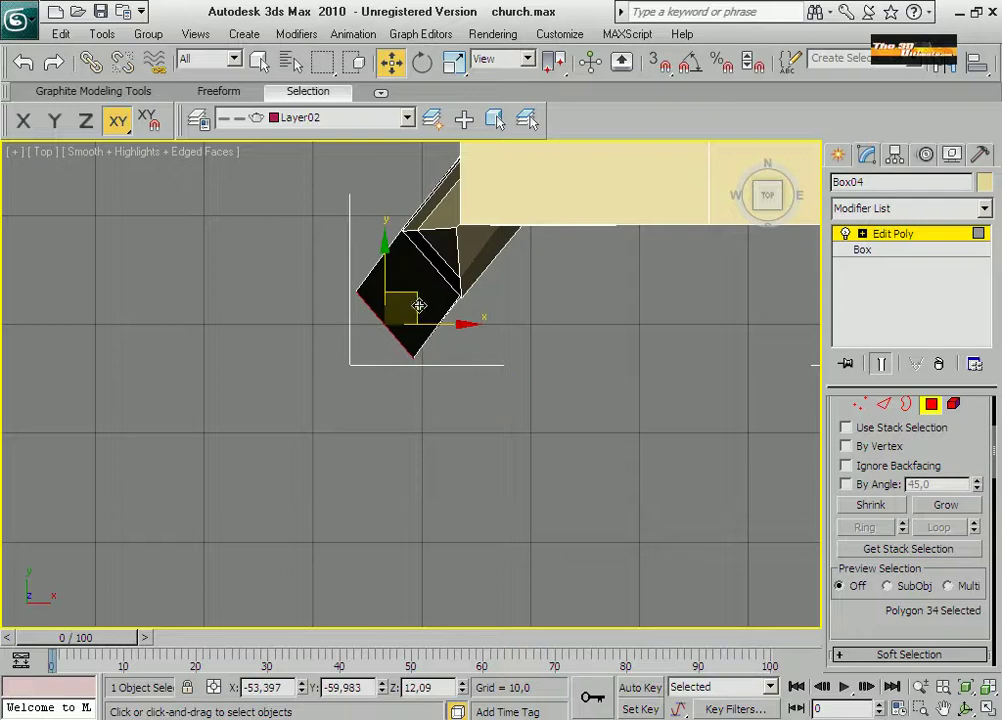
In the Perspective view, drag a buttress edge down to lower the band.
left_click(987, 708)
left_click(987, 708)
key("p")
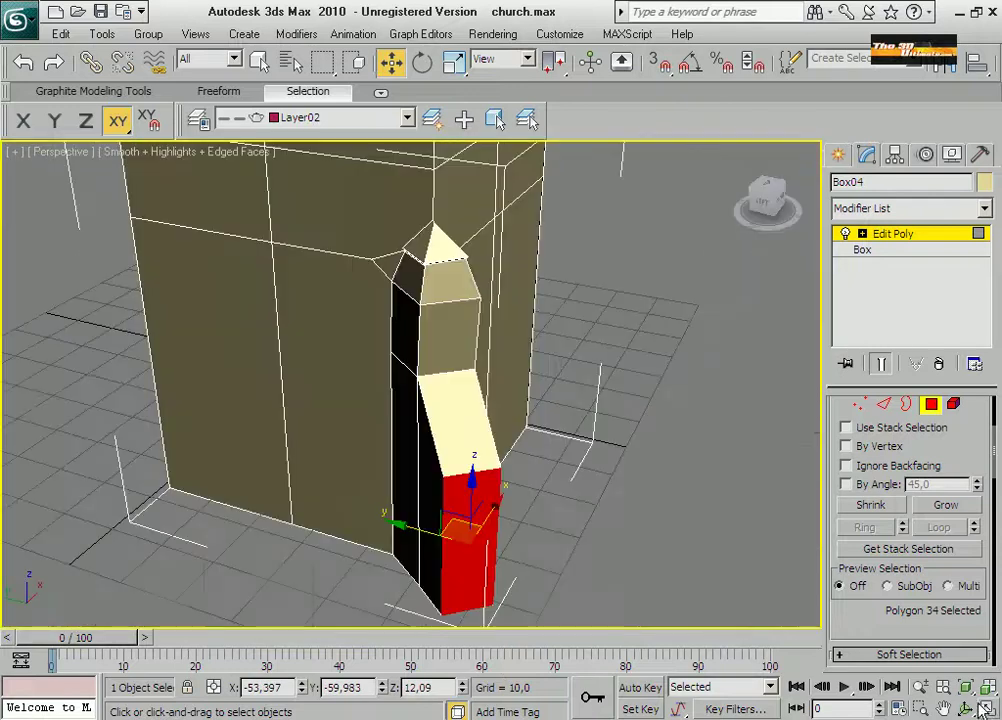
left_click(884, 404)
left_click(441, 330)
left_click_drag(441, 330, 446, 404)
key("1")
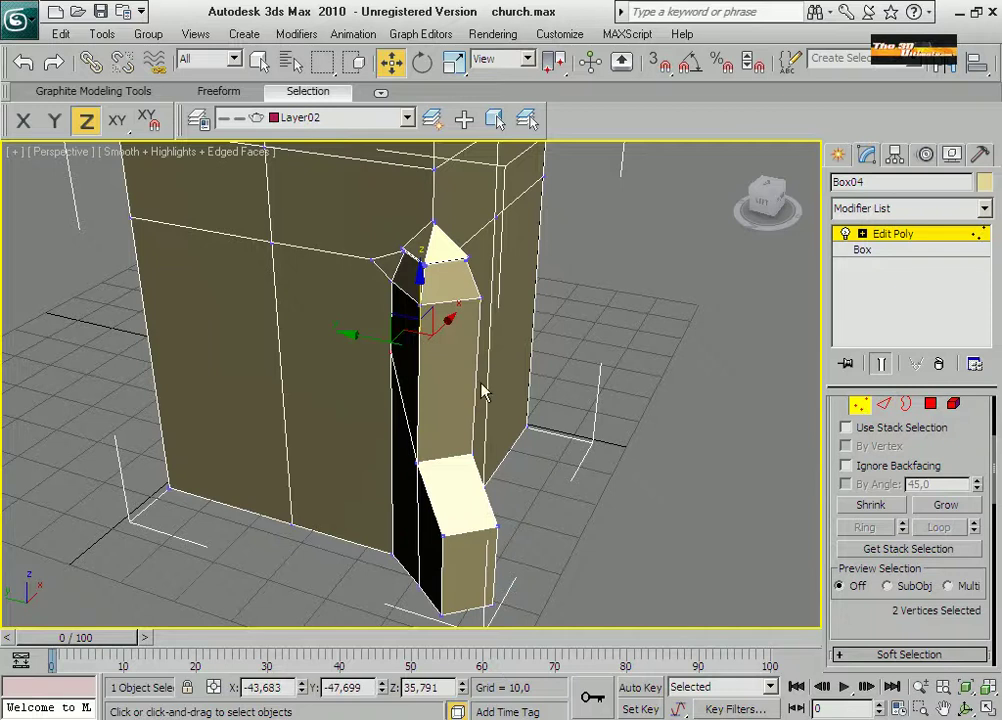
middle_click_drag(483, 392, 453, 383, "alt")
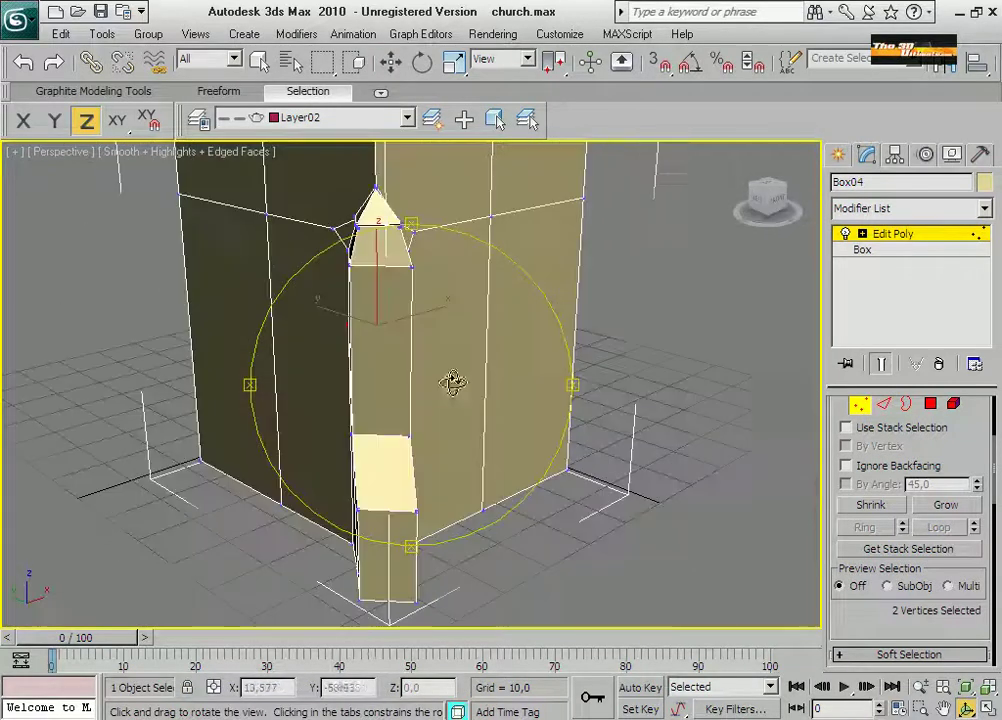
Select the pinnacle's base polygon, zoom to it, and switch to wireframe display.
key("4")
key("w")
left_click(393, 545)
left_click(858, 404)
left_click(352, 400)
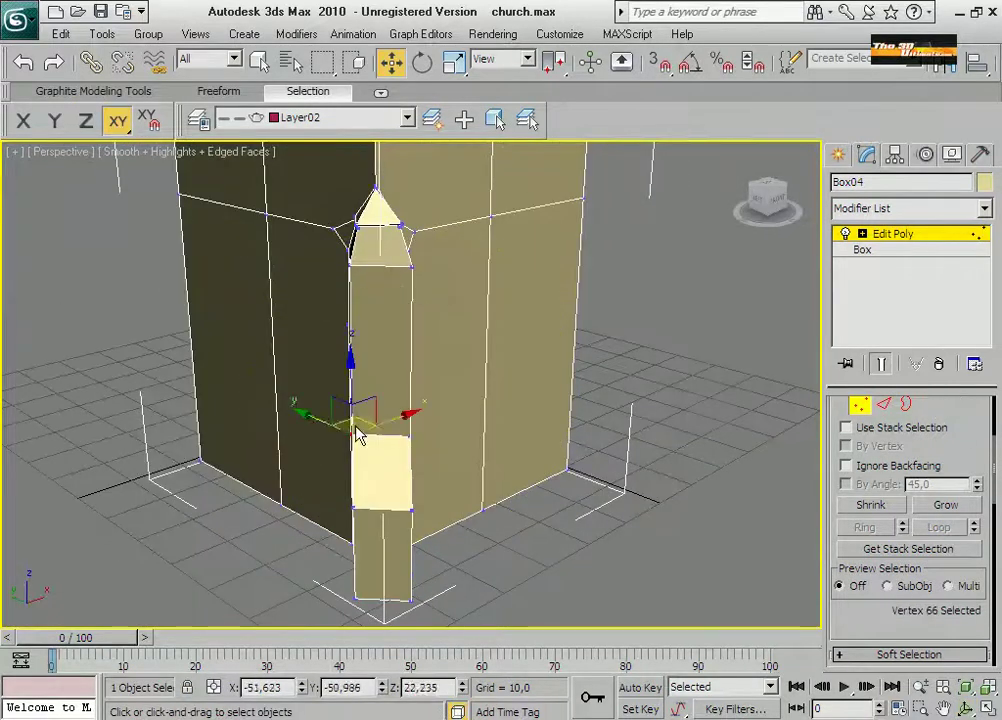
left_click(540, 465)
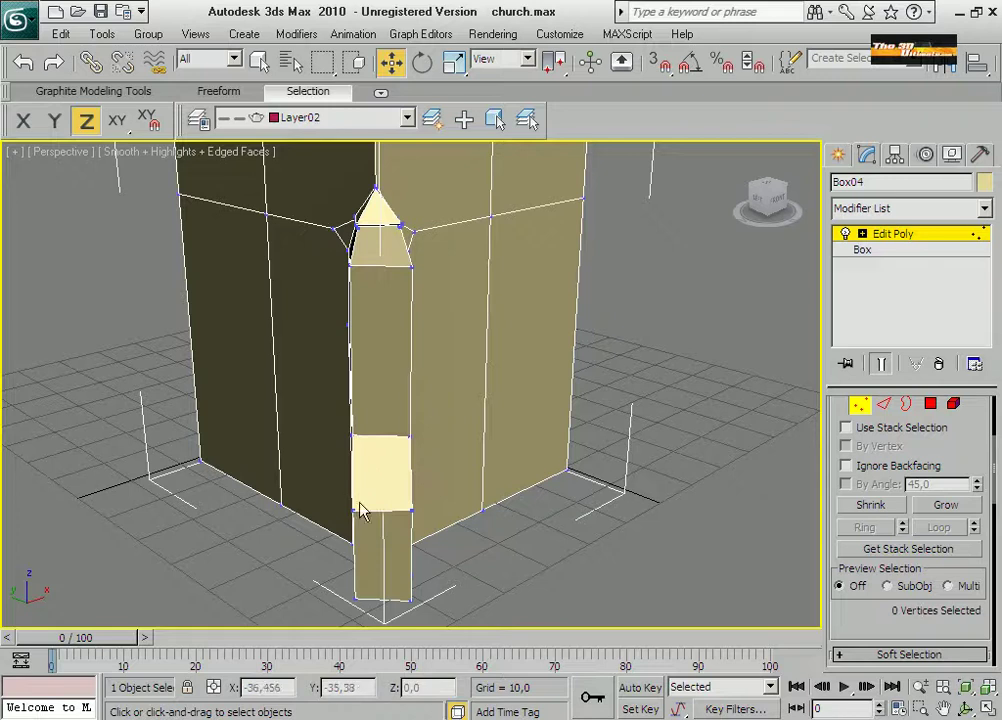
left_click(930, 405)
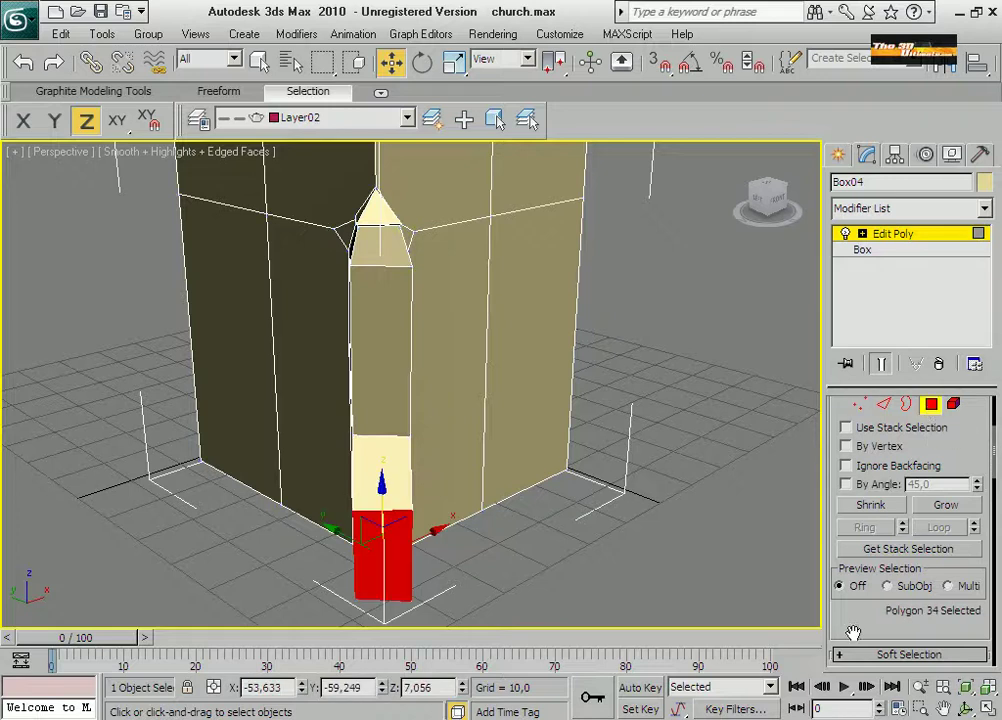
key("z")
left_click(860, 405)
left_click(519, 205)
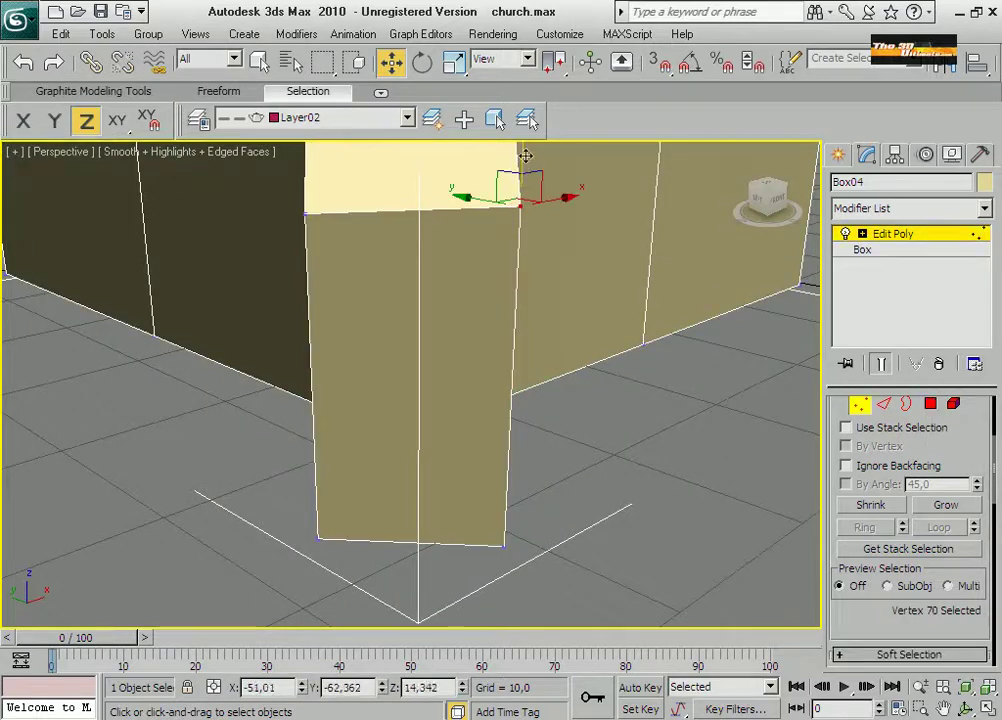
left_click(930, 405)
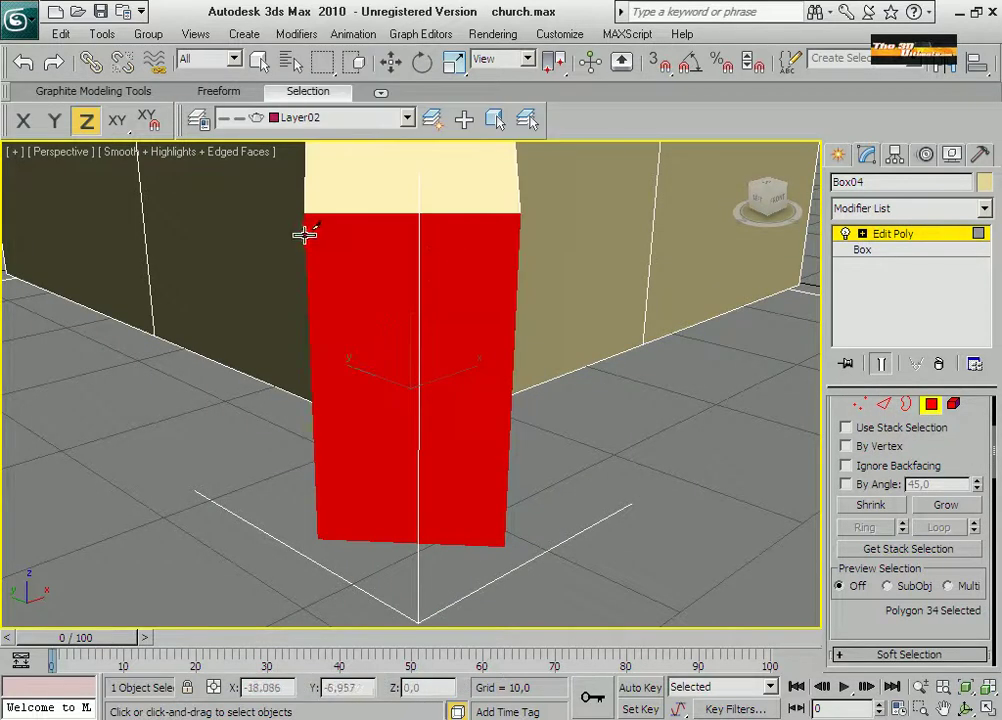
key("F3")
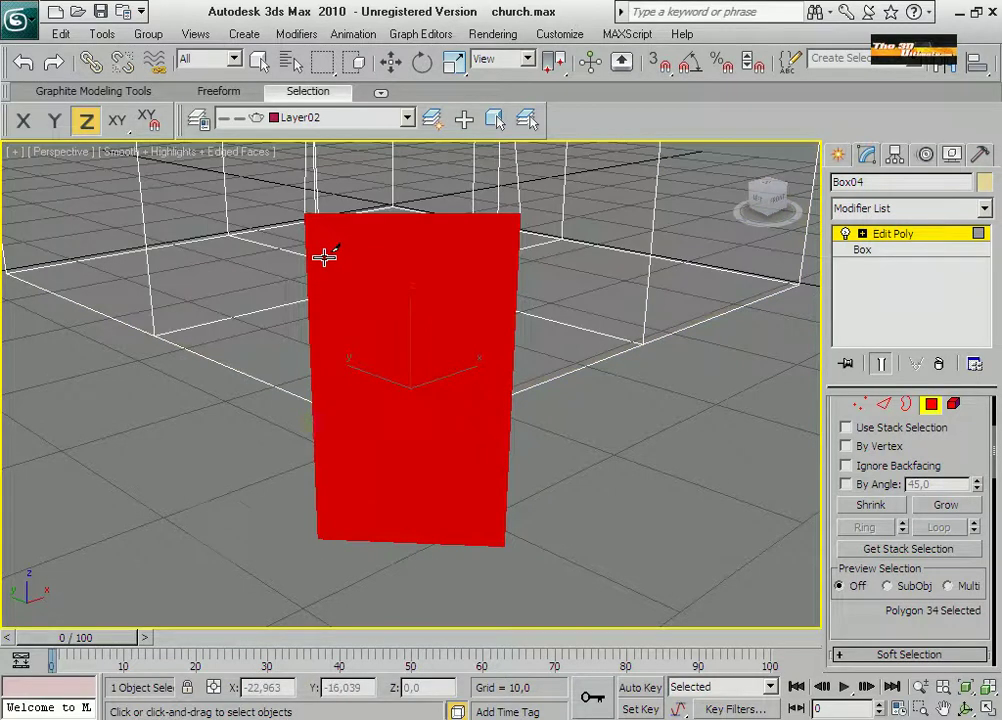
Select the pinnacle's top polygon and move it outward in the Top view.
left_click(418, 218)
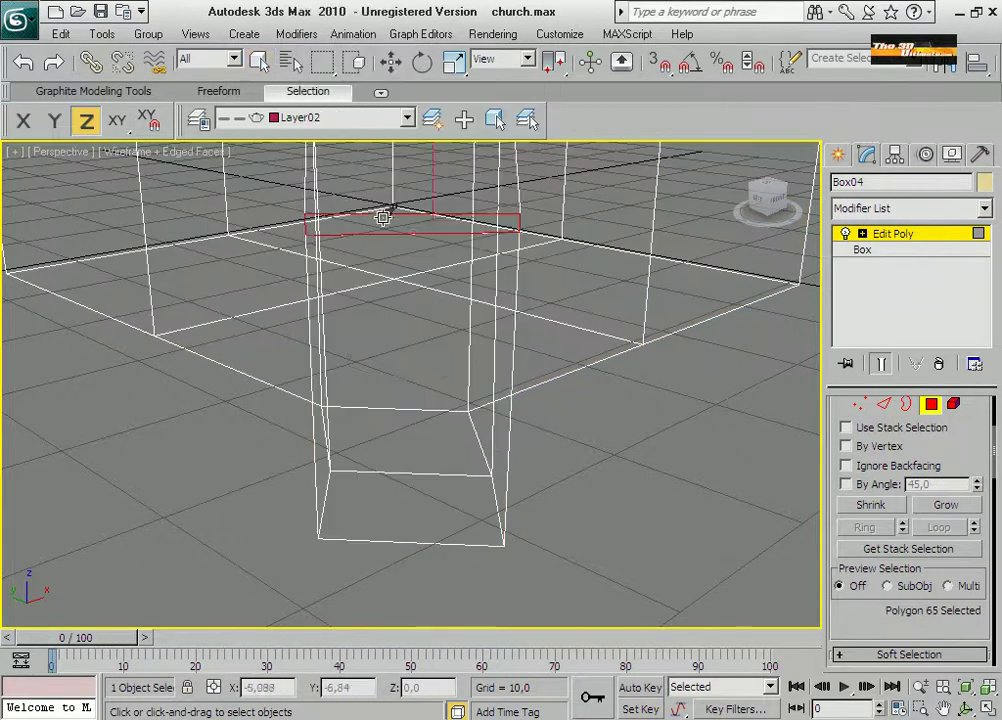
key("t")
key("z")
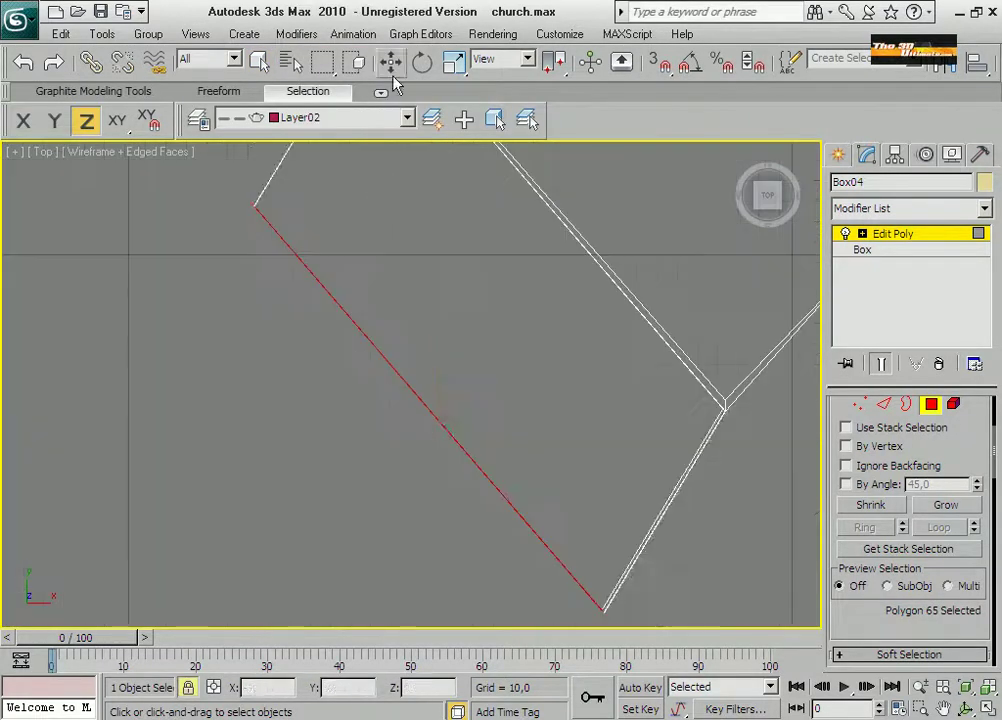
left_click(391, 62)
scroll(483, 404, "down", 5)
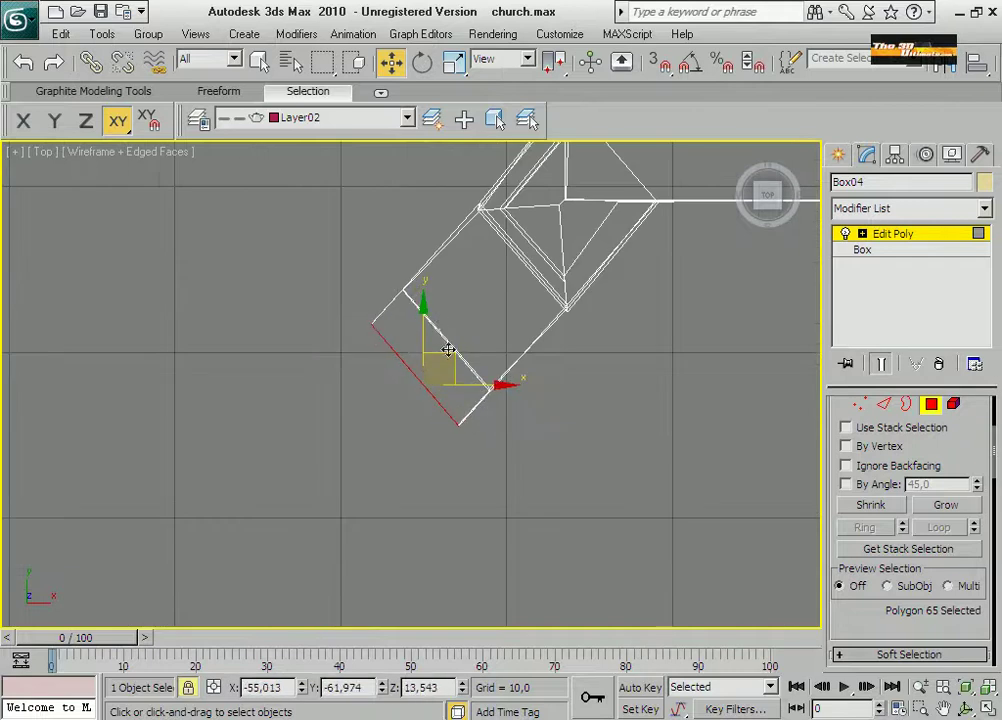
left_click_drag(467, 326, 499, 314)
In the Left view, select the tower's top row of vertices and raise them slightly along Y.
left_click(987, 708)
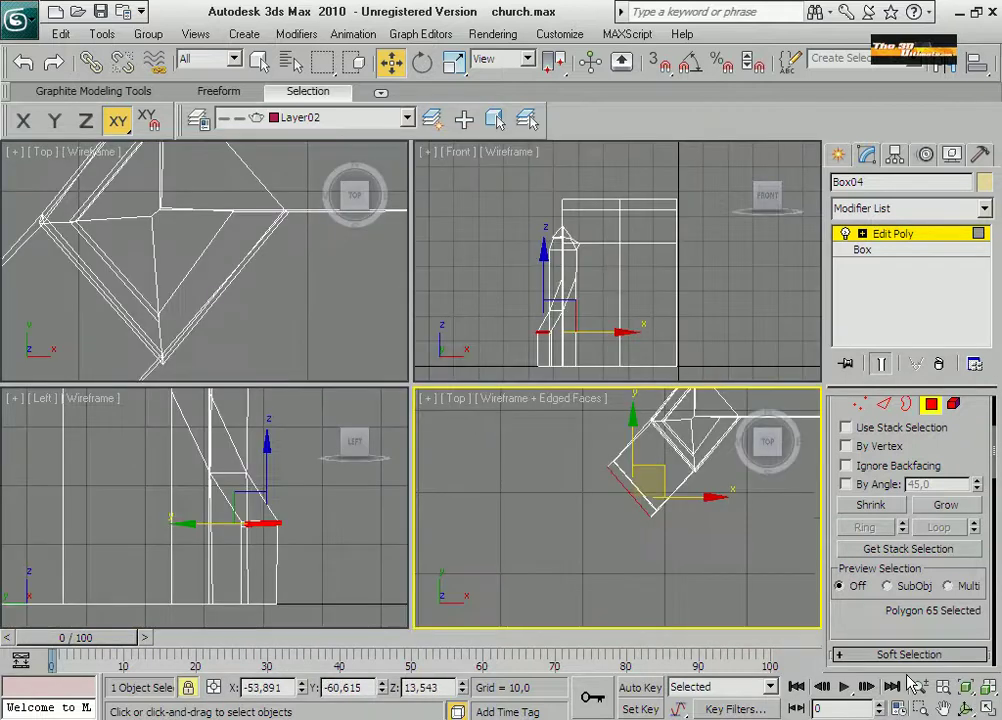
key("p")
left_click(987, 708)
scroll(535, 400, "up", 3)
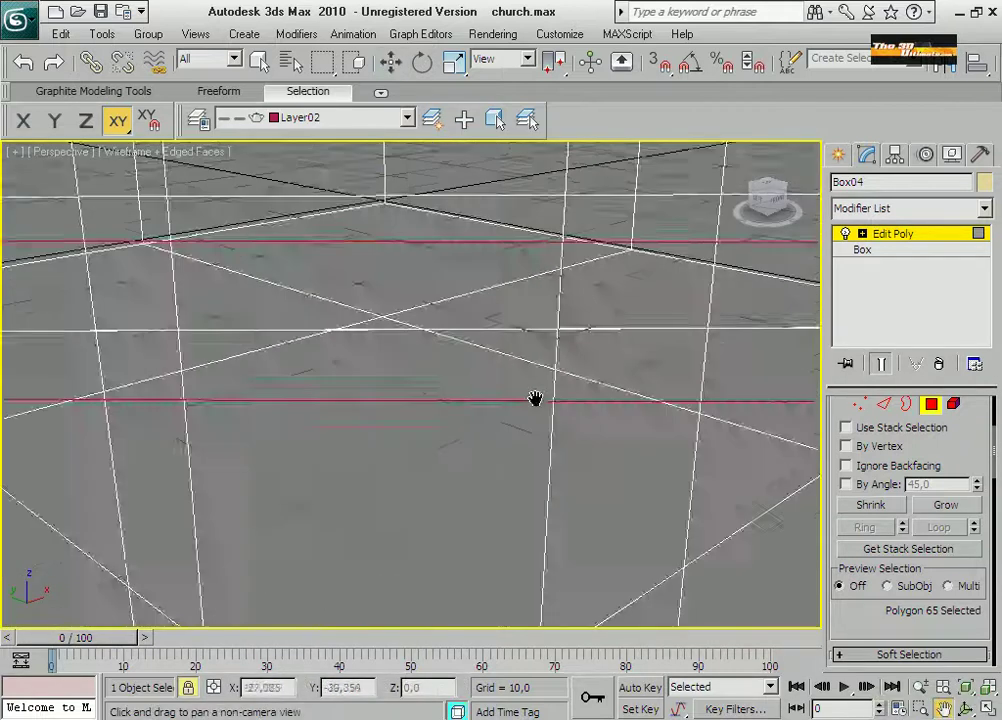
scroll(579, 313, "down", 6)
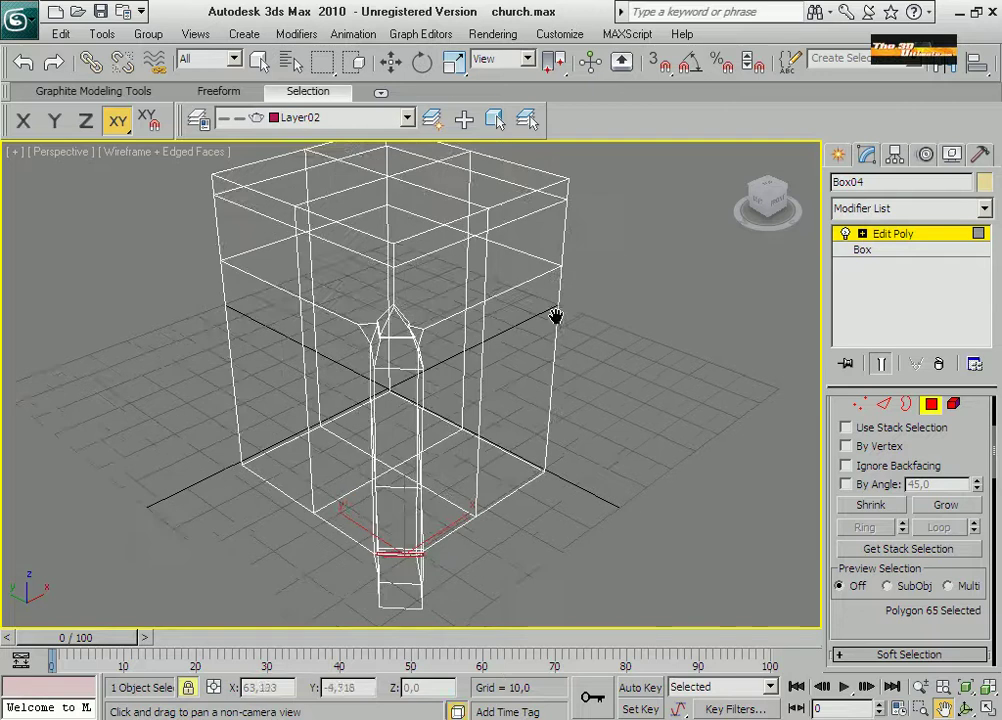
left_click(987, 708)
key("alt+w")
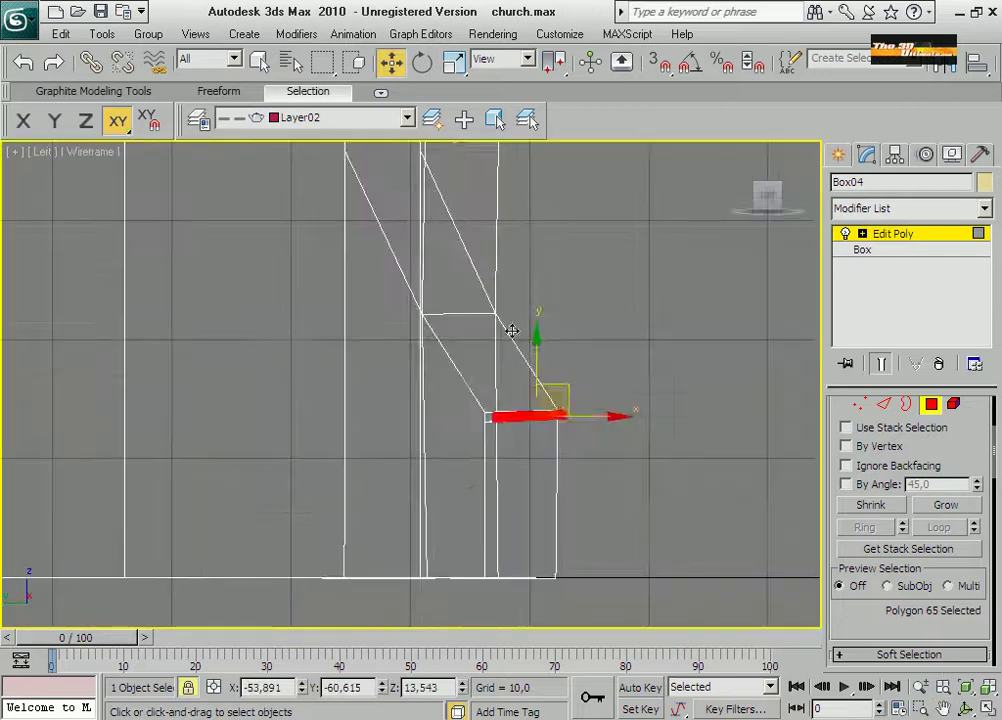
middle_click_drag(628, 371, 500, 330)
scroll(500, 330, "up", 2)
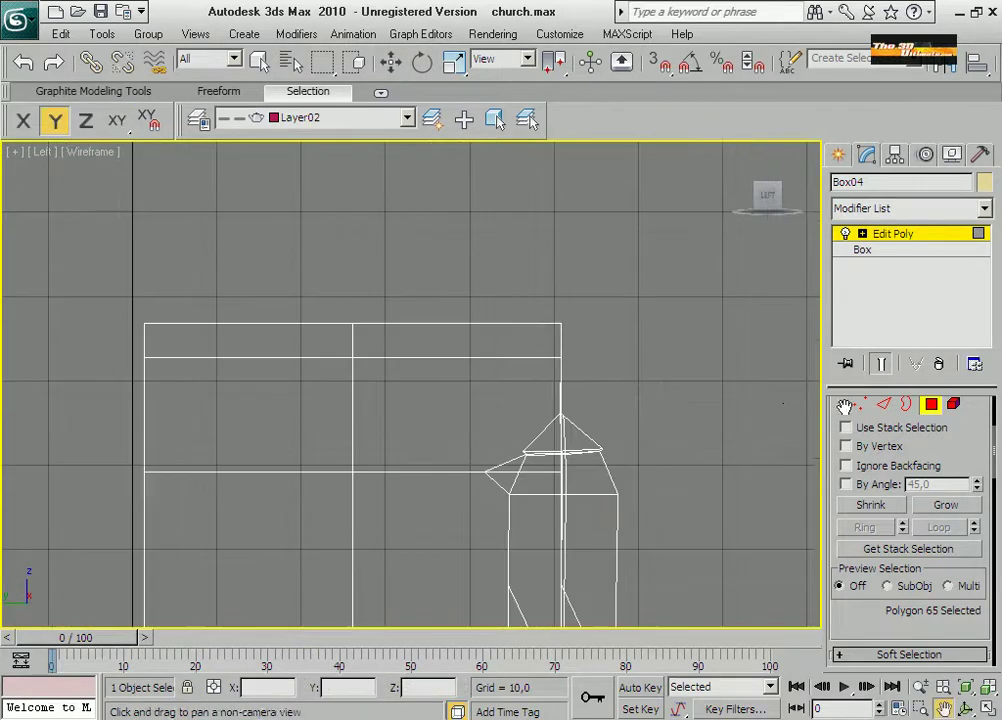
key("1")
left_click_drag(590, 305, 125, 360)
left_click_drag(352, 276, 353, 270)
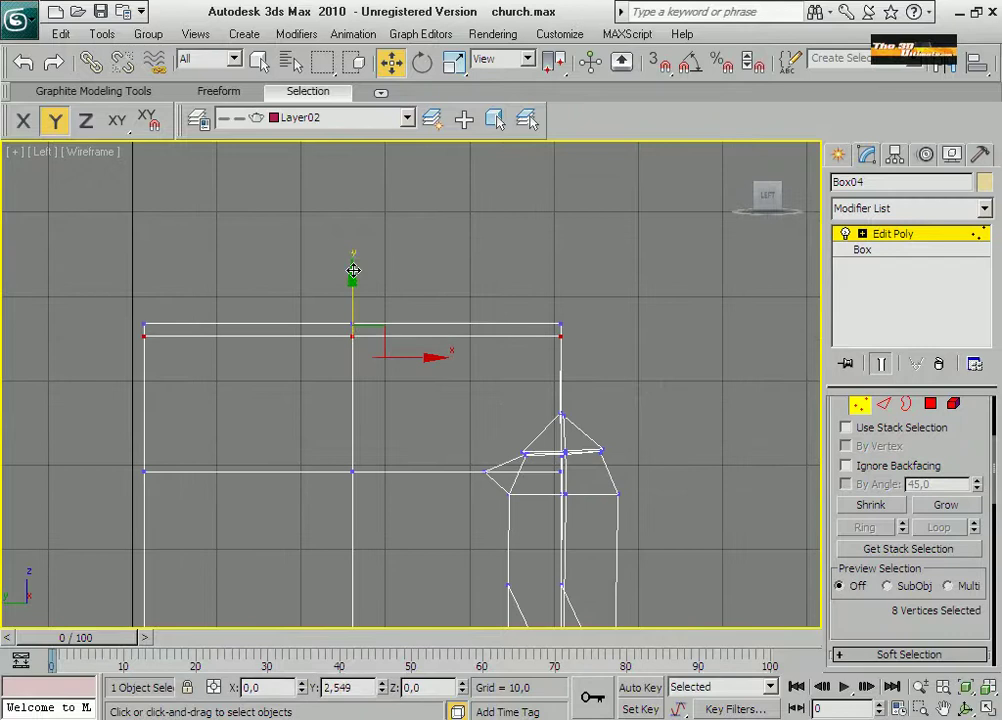
Select the top rim polygons on both sides of the tower.
scroll(415, 380, "up", 3)
left_click(930, 403)
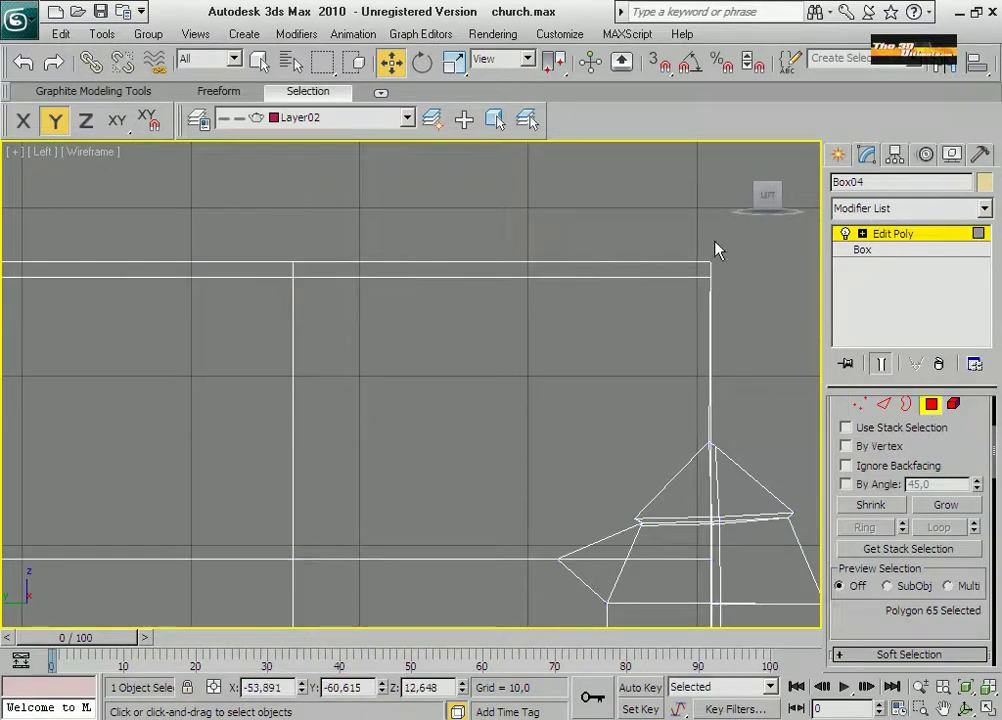
left_click(697, 281)
middle_click_drag(463, 360, 293, 380)
key("q")
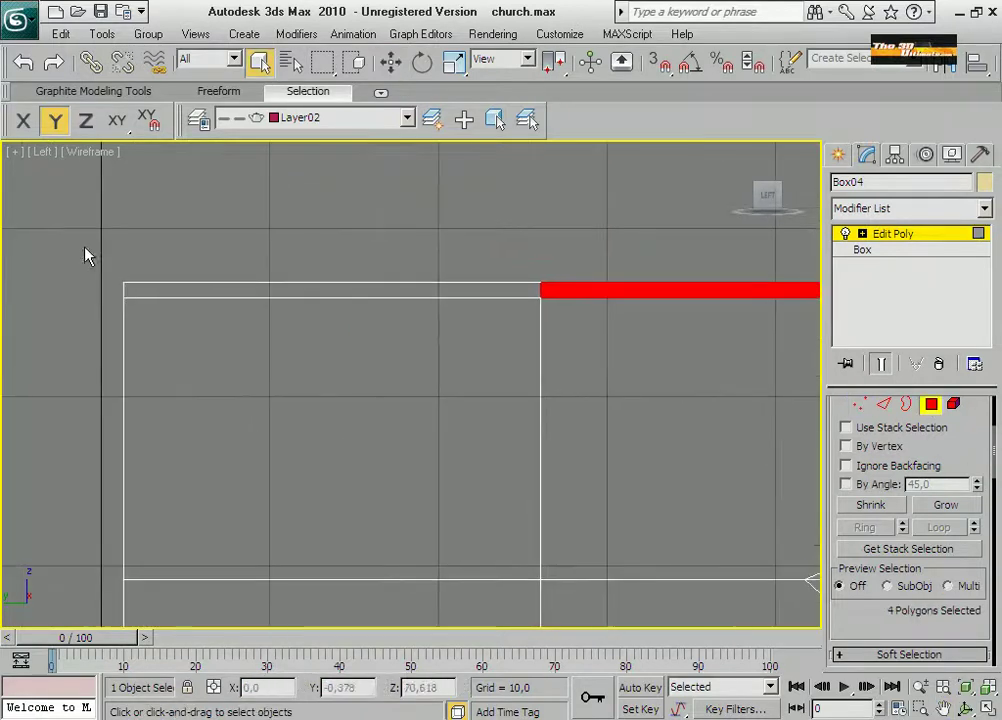
left_click(143, 296, "ctrl")
Scale the selected rim faces outward to 105% in the Top view.
key("alt+w")
key("alt+w")
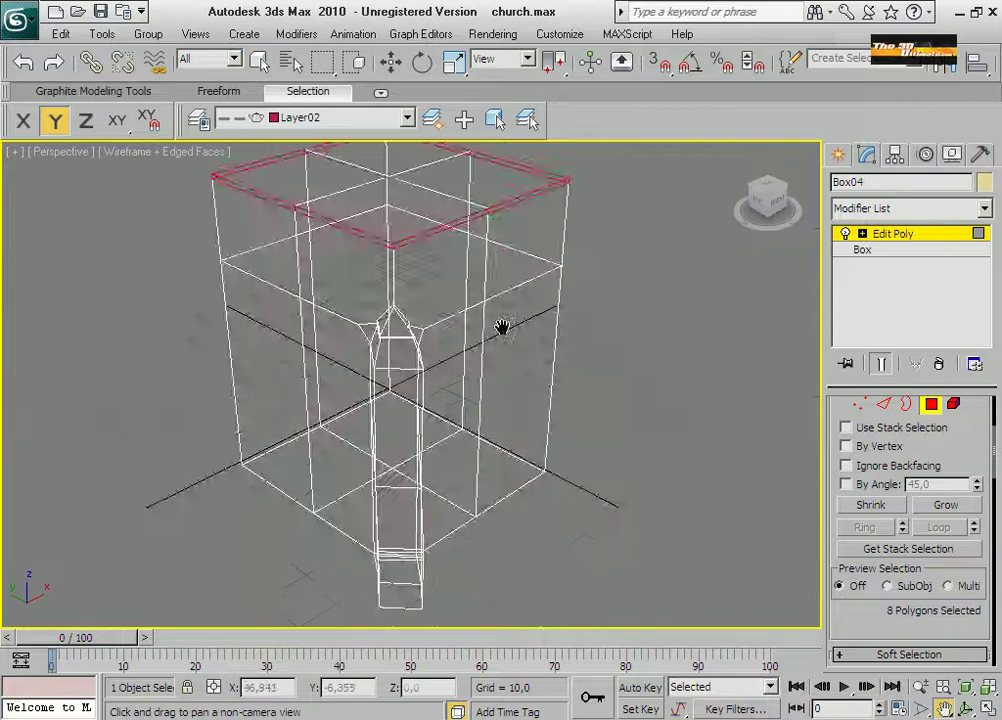
middle_click_drag(503, 326, 513, 418)
scroll(910, 500, "down", 5)
left_click(974, 560)
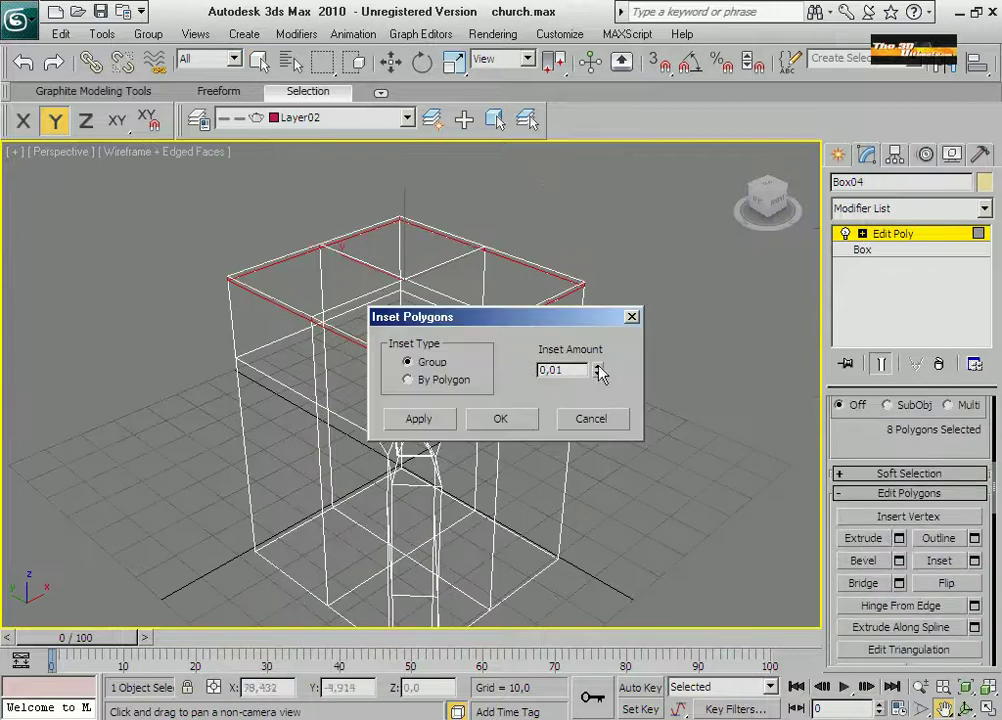
key("Escape")
left_click(966, 688)
key("alt+w")
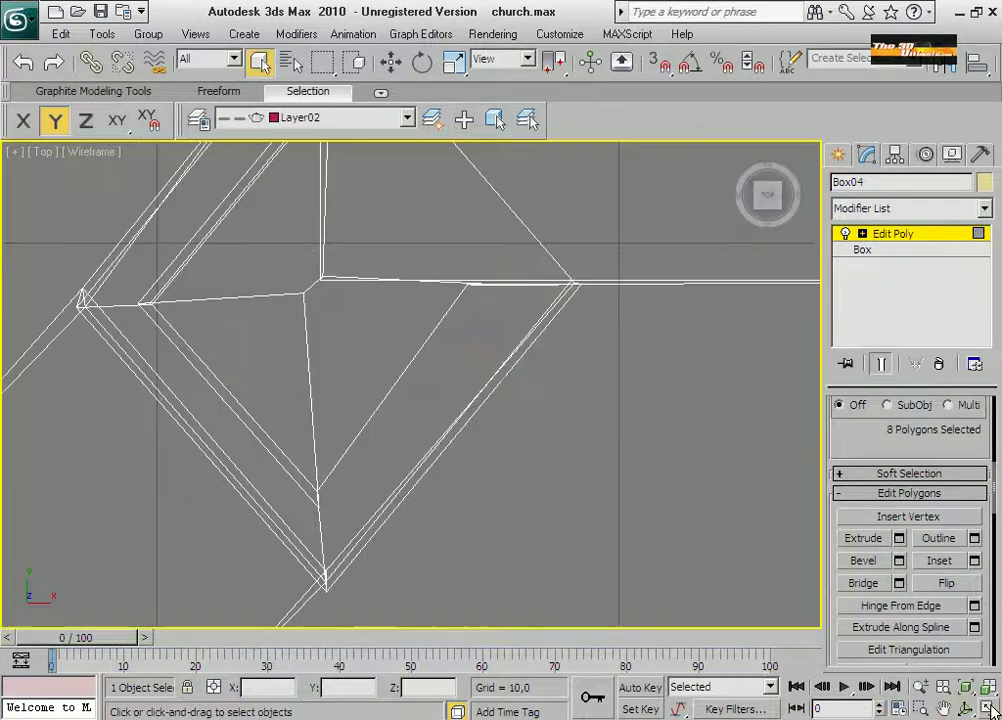
key("z")
key("w")
left_click_drag(428, 375, 428, 372)
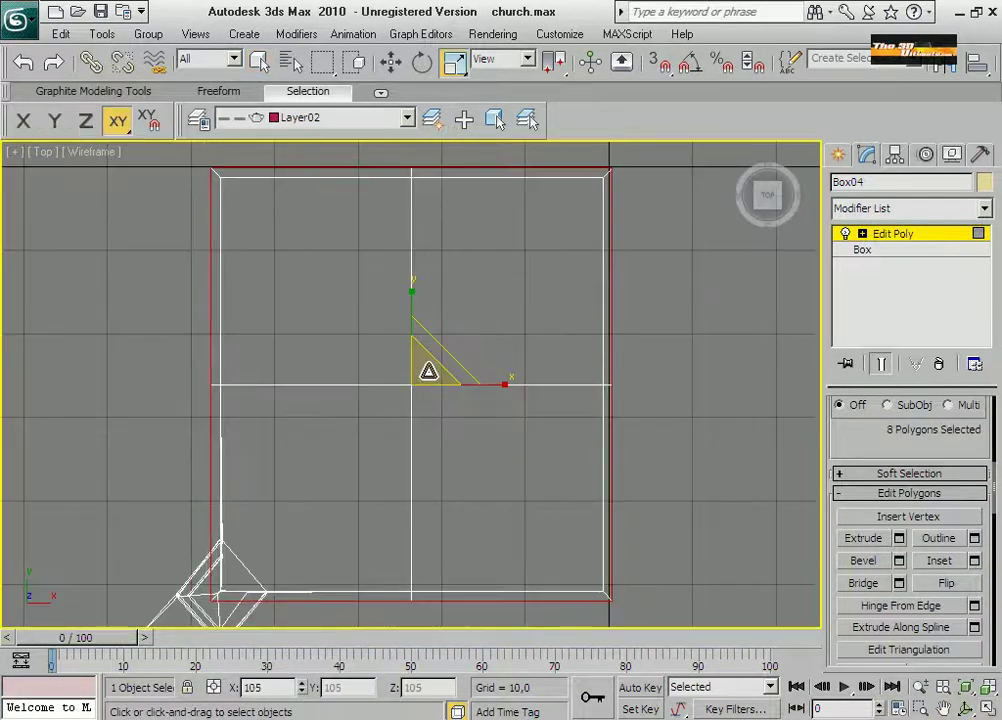
Shade and orbit the perspective view to look down on the tower top.
right_click(763, 548)
key("alt+w")
mouse_move(763, 548)
middle_mouse_down("alt")
mouse_move(488, 425)
mouse_move(425, 376)
mouse_move(436, 673)
middle_mouse_up("alt")
key("F3")
key("z")
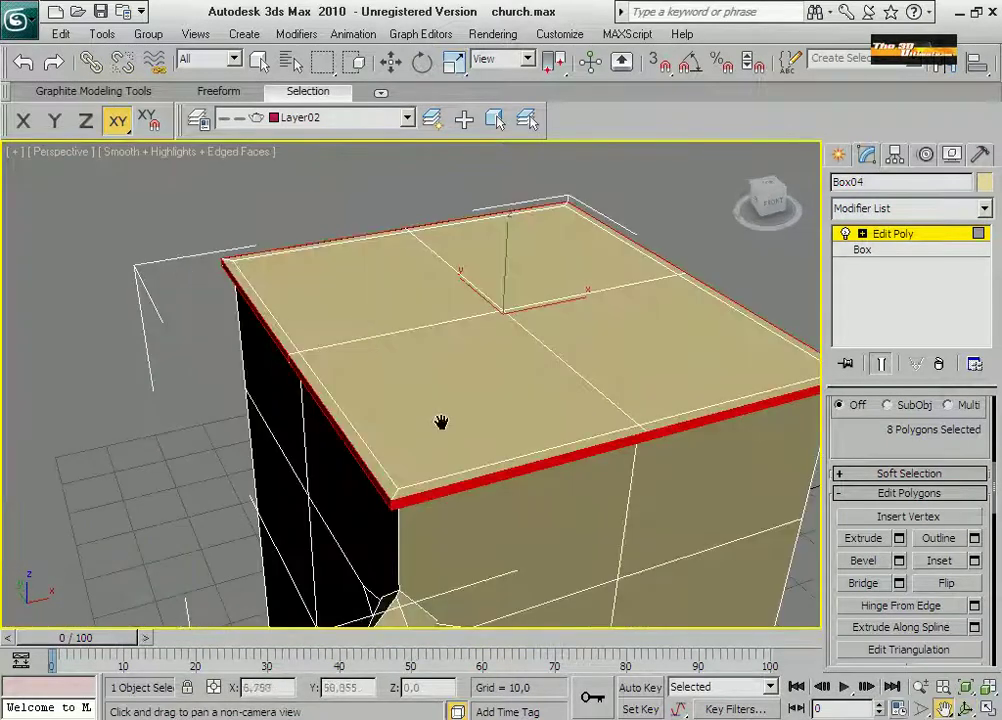
key("q")
left_click(247, 282)
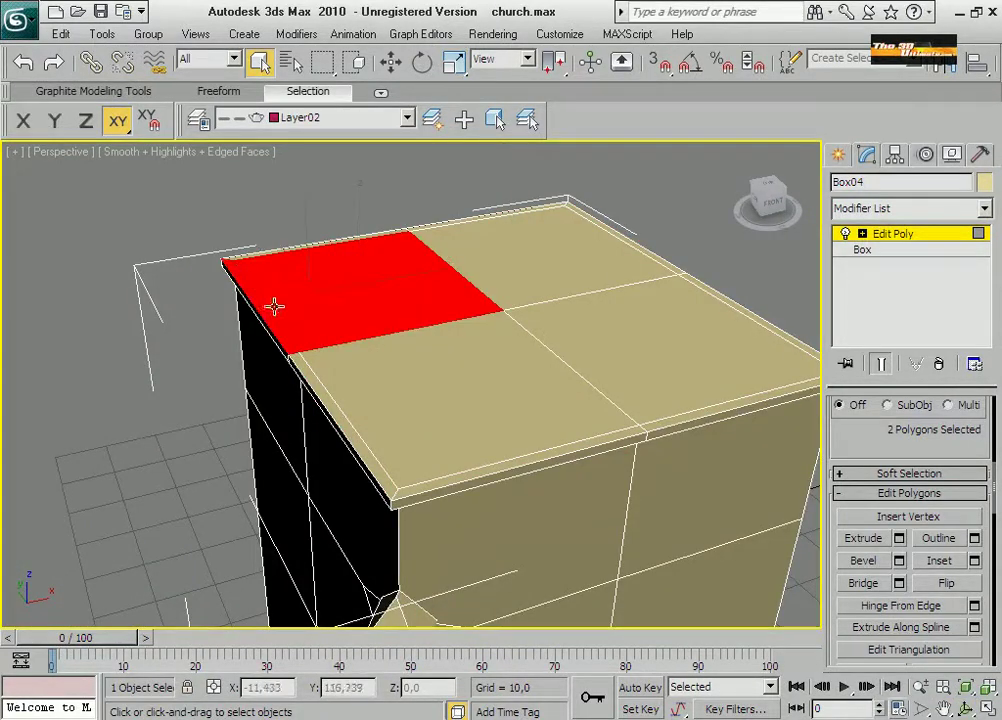
left_click(233, 229)
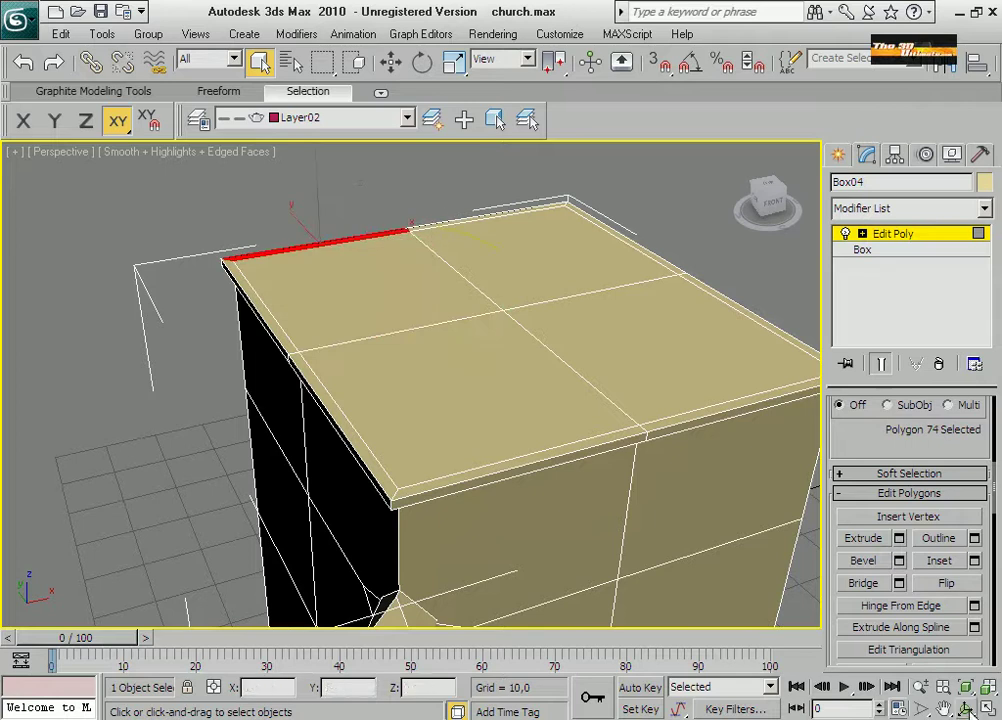
middle_click_drag(470, 340, 439, 287, "alt")
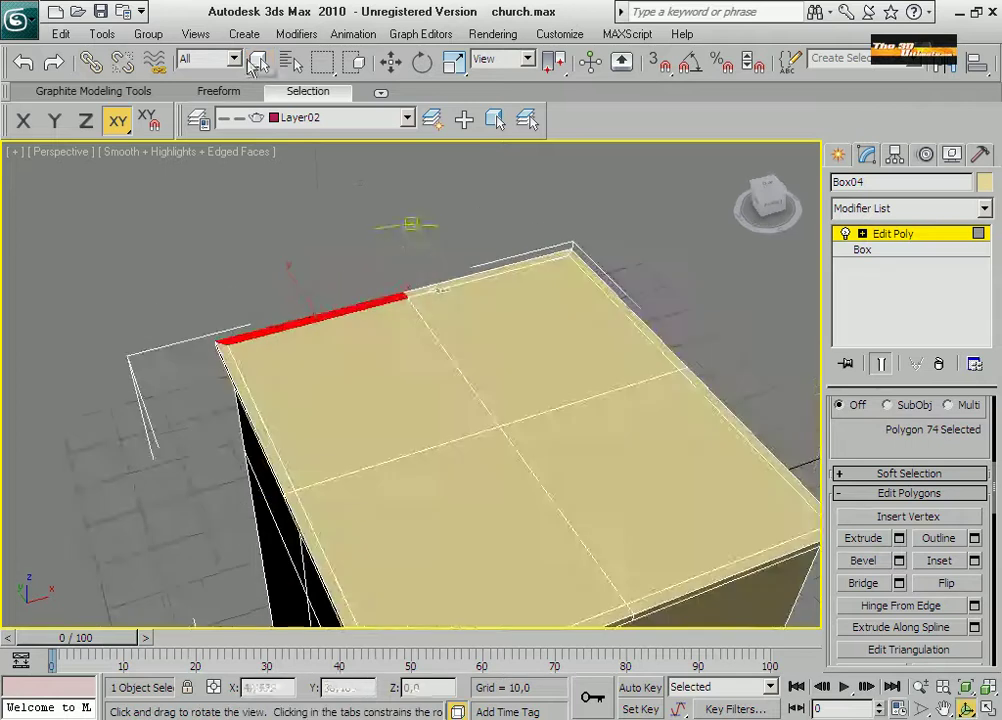
Select all the rim and top faces of the tower and start an Extrude on them.
left_click(735, 570, "ctrl")
left_click(262, 470, "ctrl")
left_click(430, 540, "ctrl")
left_click(644, 479, "ctrl")
left_click(400, 360, "ctrl")
left_click(600, 330, "ctrl")
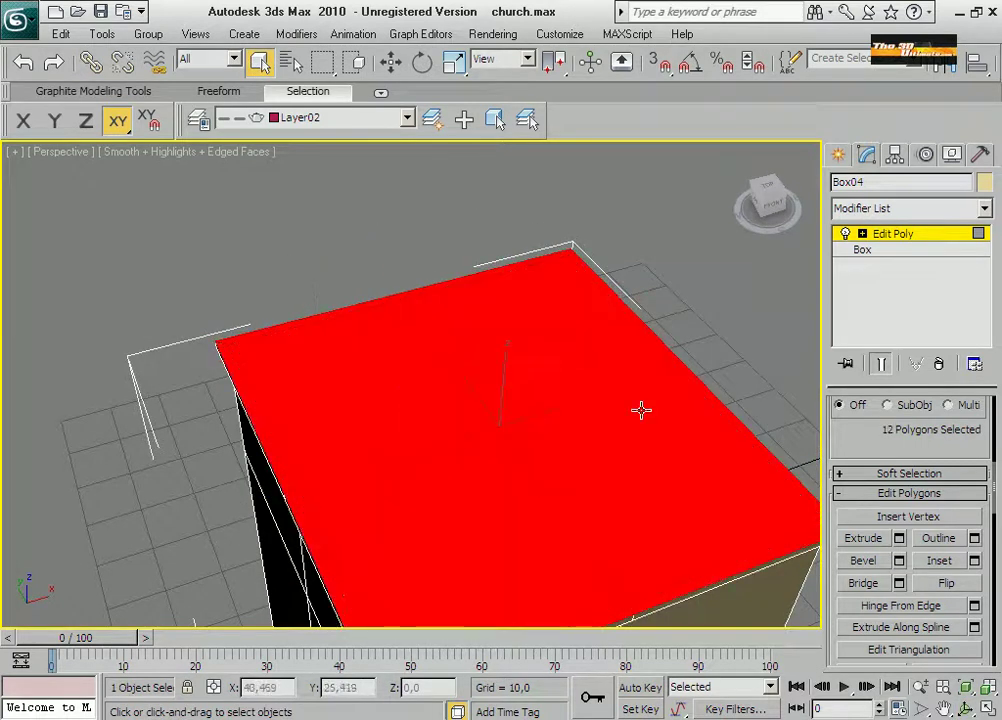
left_click(946, 708)
left_click_drag(452, 502, 427, 382)
right_click(427, 382)
left_click(394, 441)
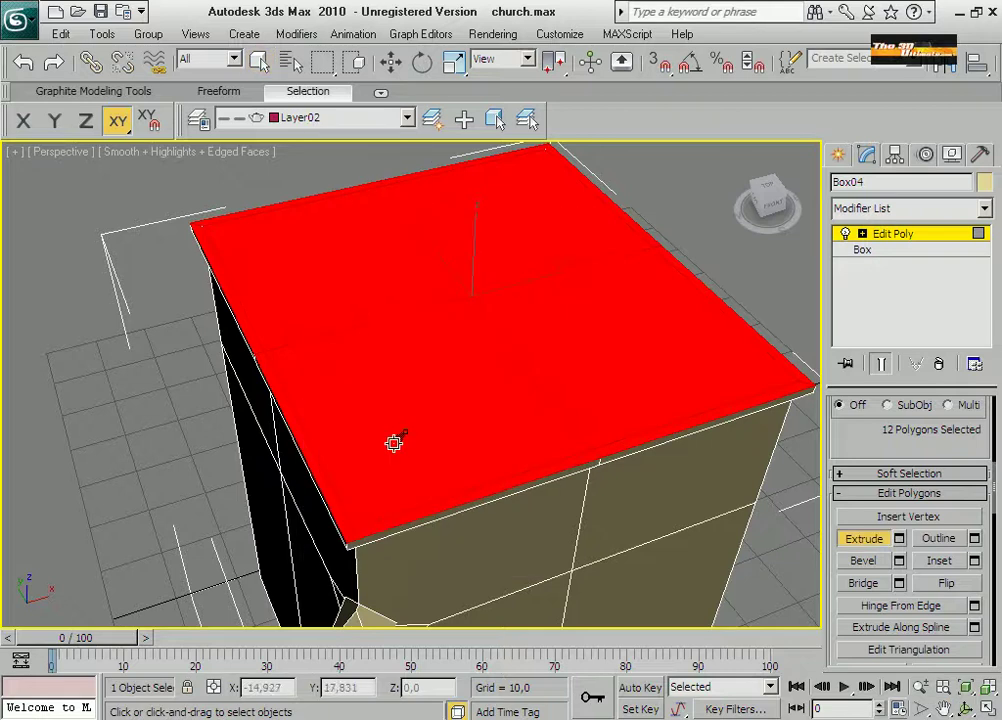
Select the eight top-band polygons in the Front view and Inset them.
key("alt+w")
right_click(743, 347)
key("alt+w")
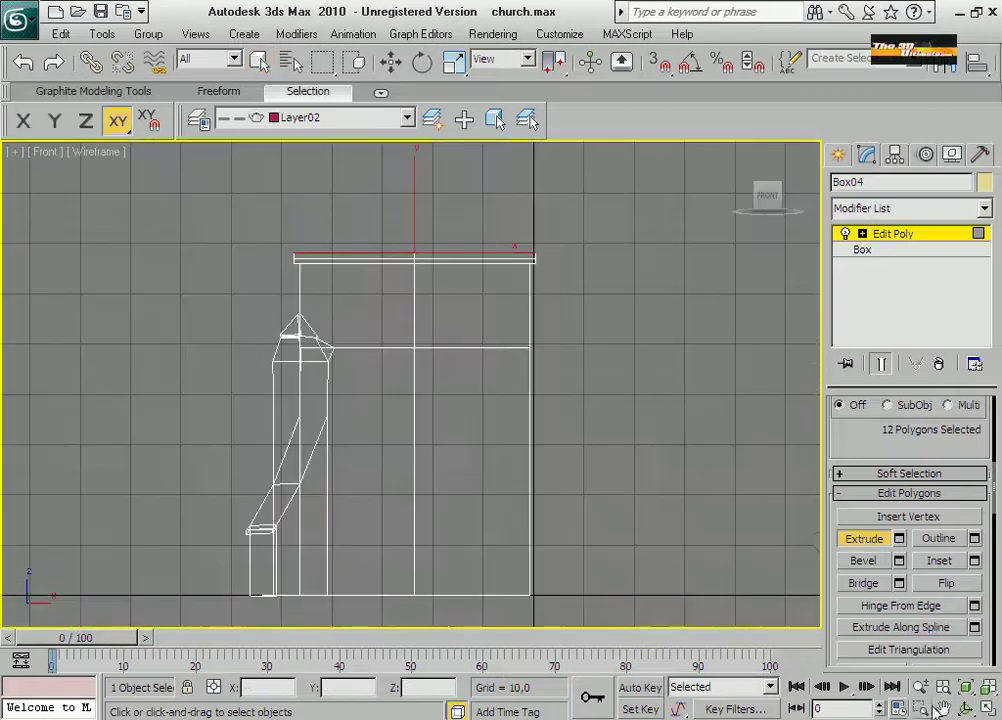
left_click_drag(557, 301, 557, 302)
left_click(259, 61)
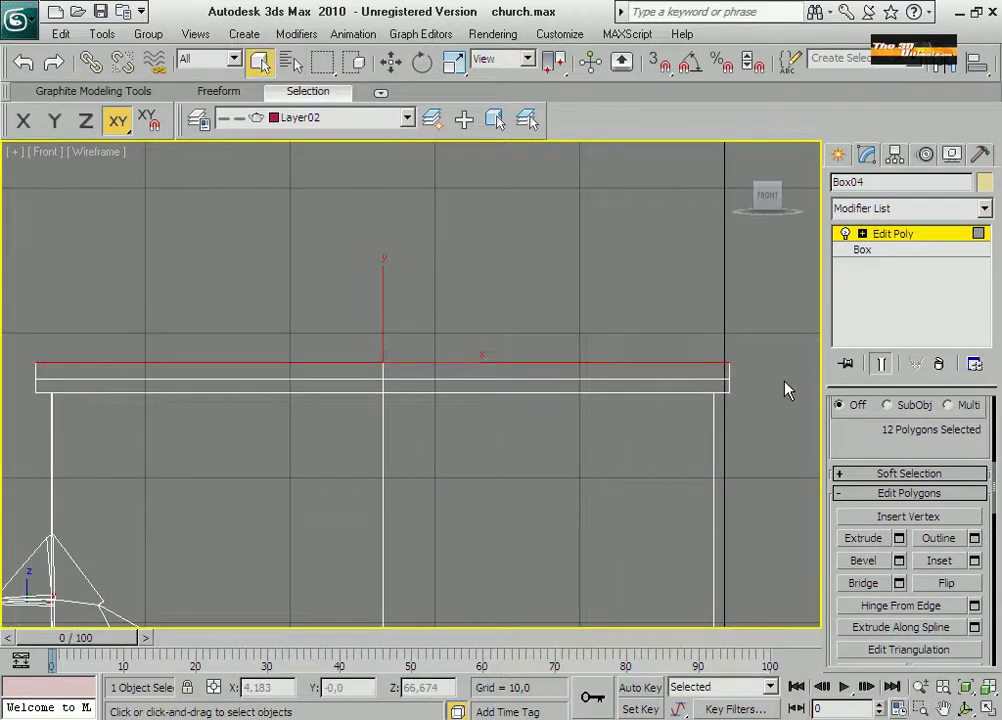
left_click_drag(752, 285, 40, 398)
left_click(975, 564)
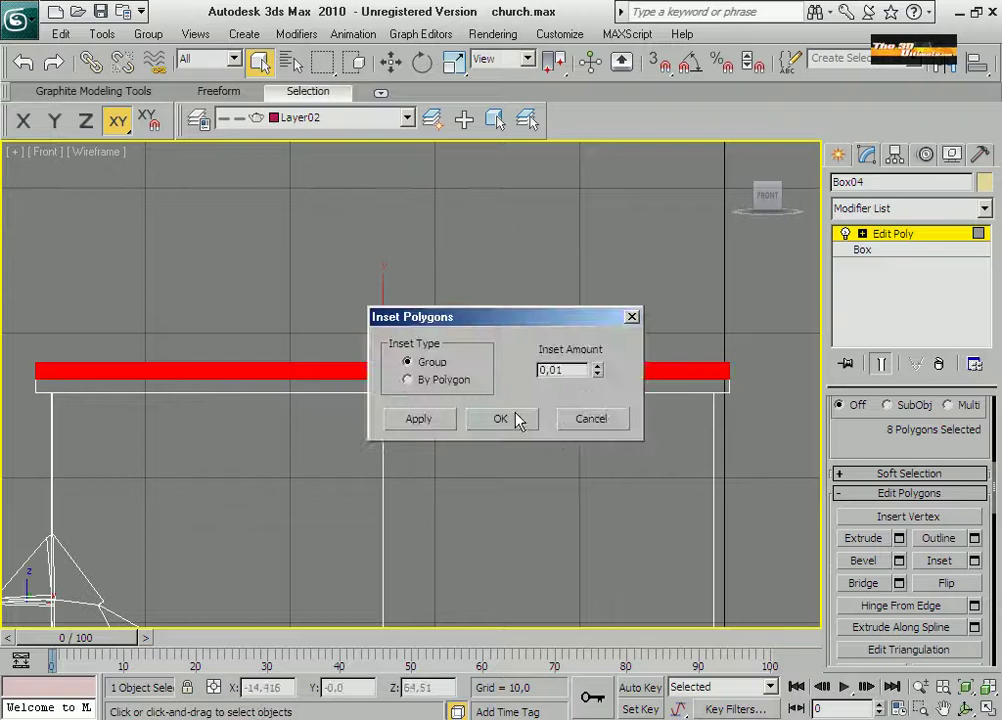
left_click(446, 419)
Select all twenty top polygons and lower them slightly along Y.
key("alt+w")
key("w")
right_click(213, 250)
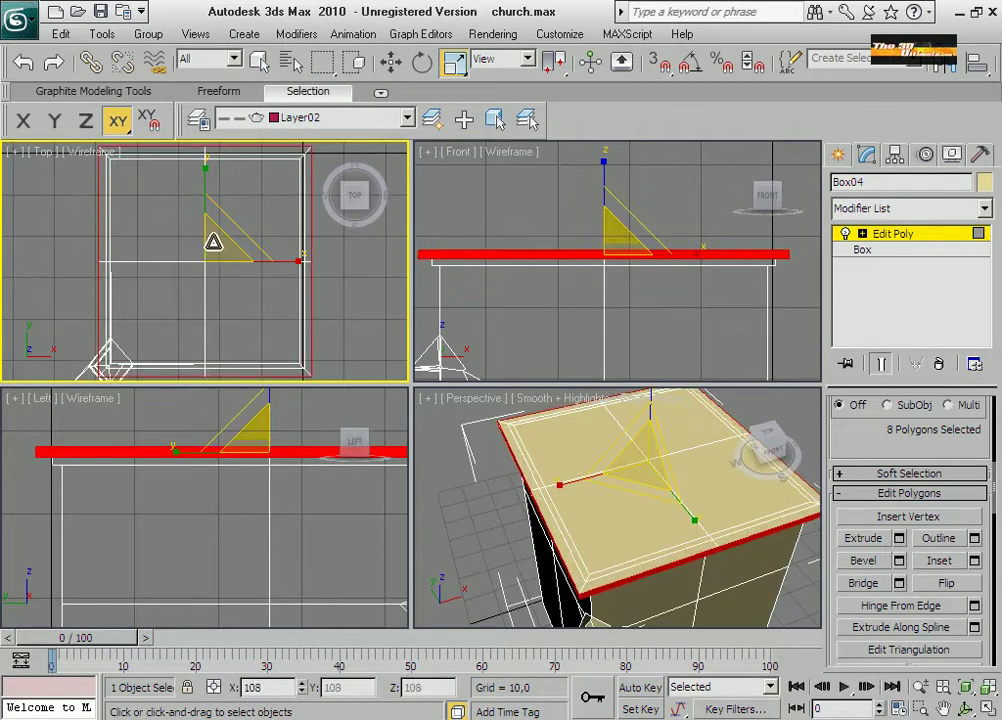
right_click(772, 548)
key("alt+w")
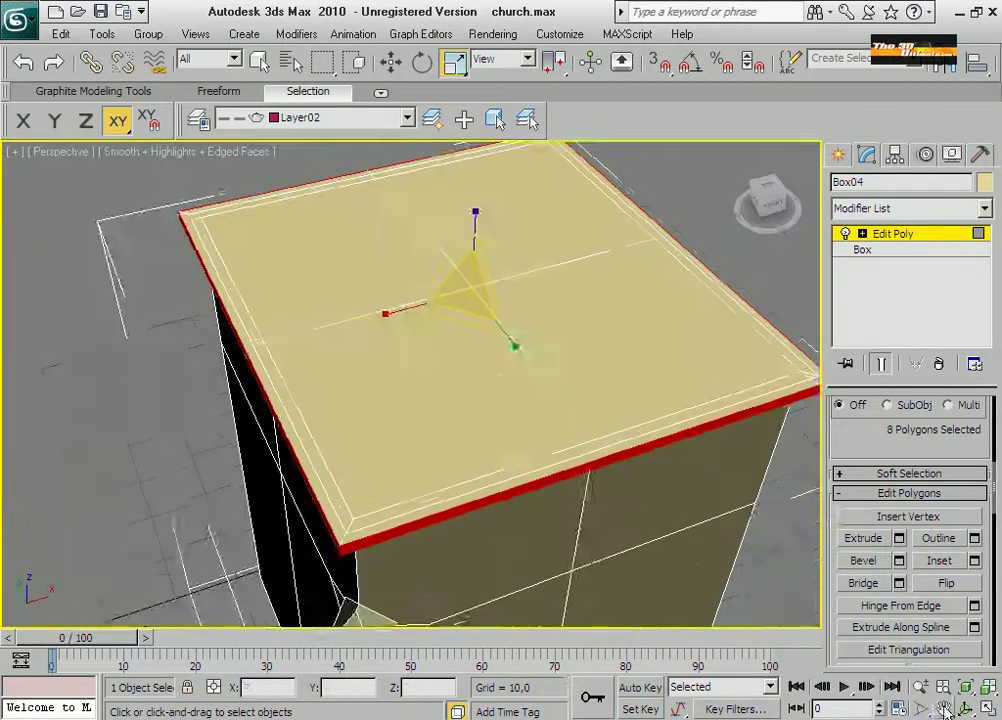
middle_click_drag(452, 287, 437, 286)
left_click(174, 279)
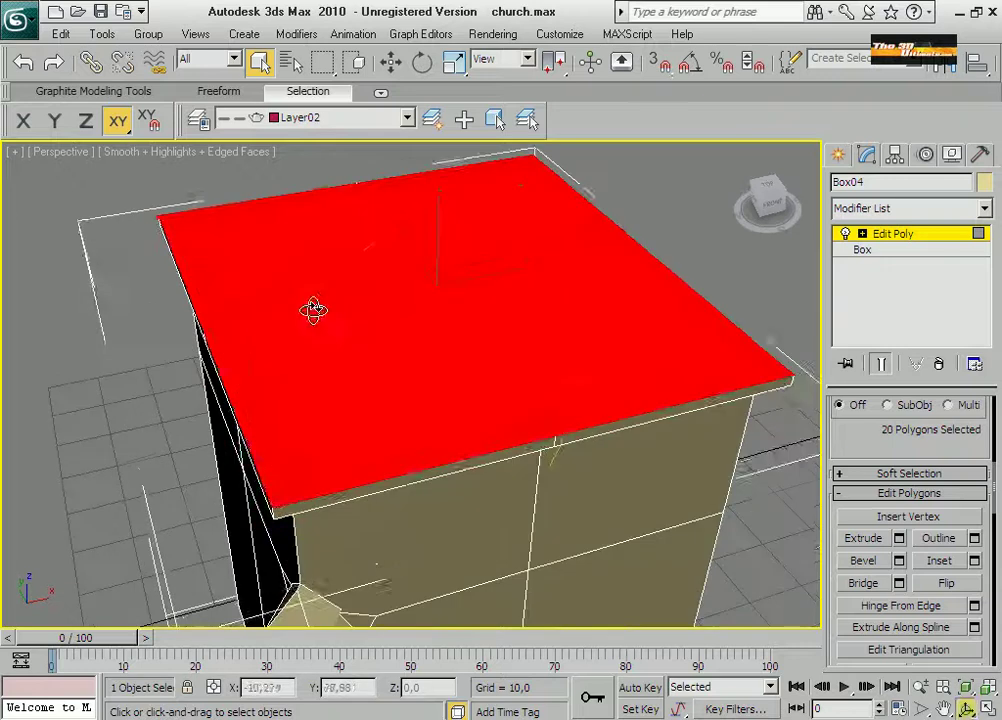
key("shift+e")
key("alt+w")
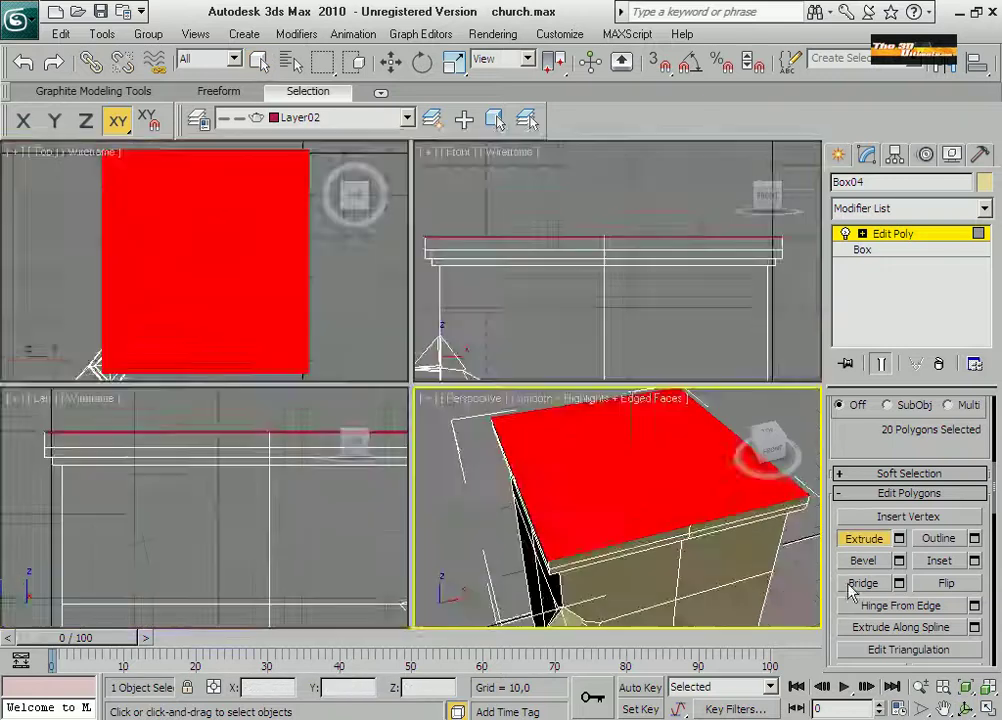
key("alt+w")
key("w")
left_click_drag(383, 272, 383, 280)
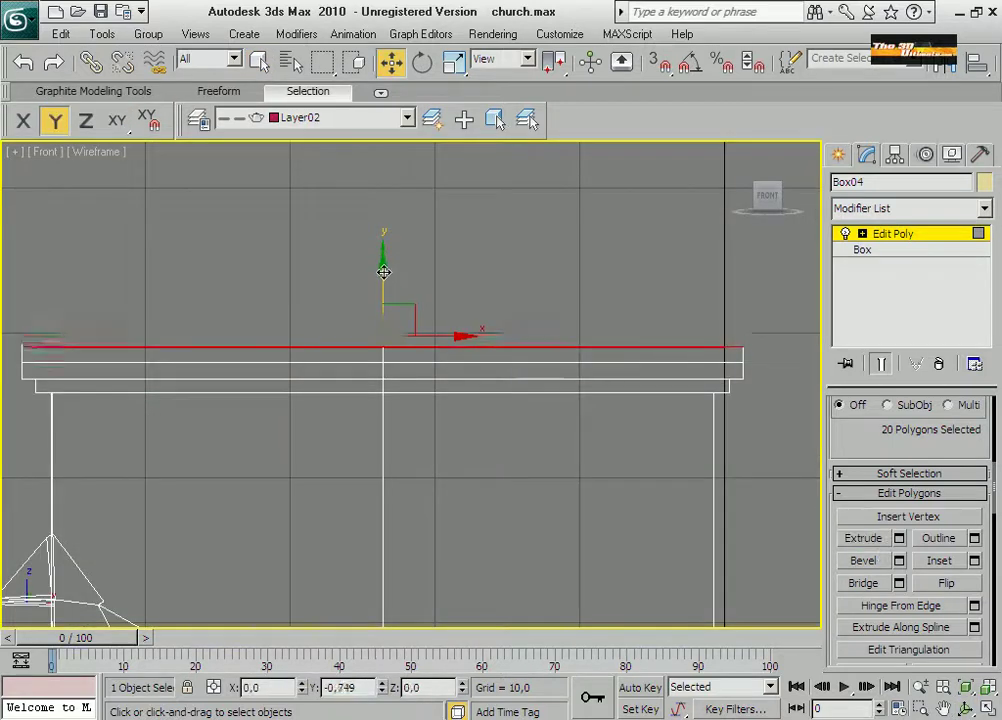
Select the slab's eight side faces for uniform scaling and pick the thin top-rim strip.
key("q")
left_click_drag(767, 364, 15, 350)
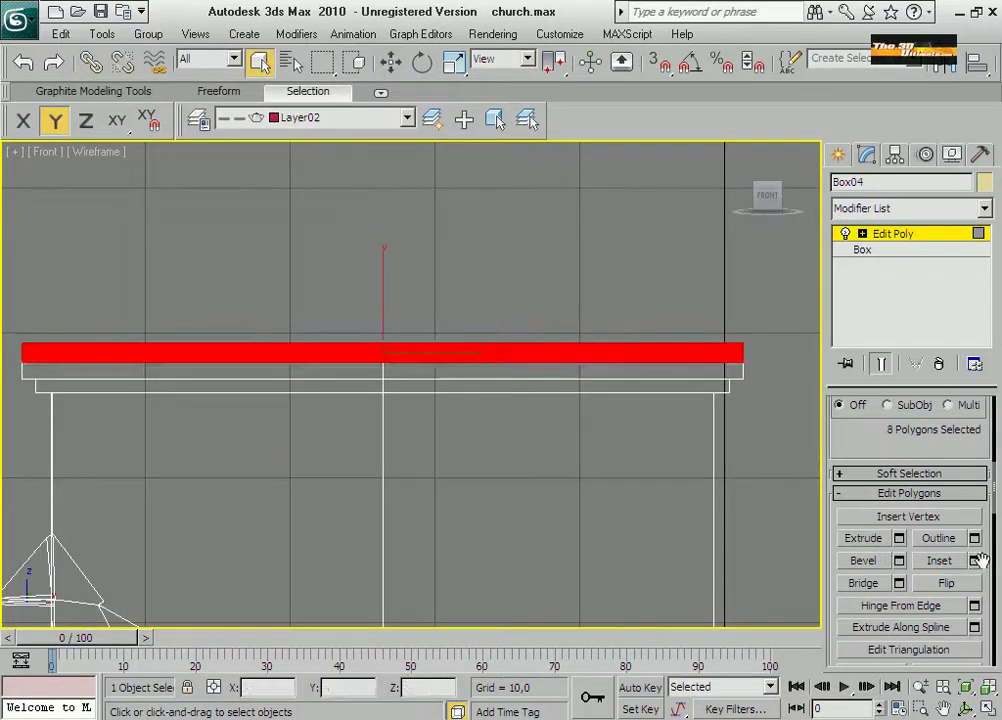
left_click(987, 708)
left_click(987, 708)
key("r")
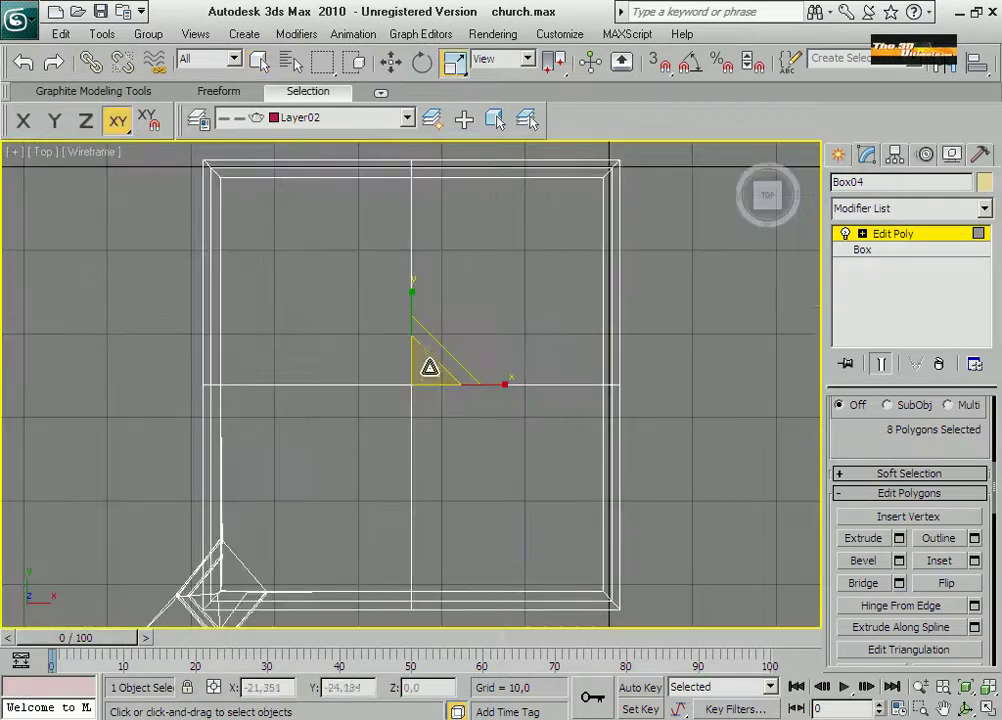
left_click(987, 708)
right_click(579, 548)
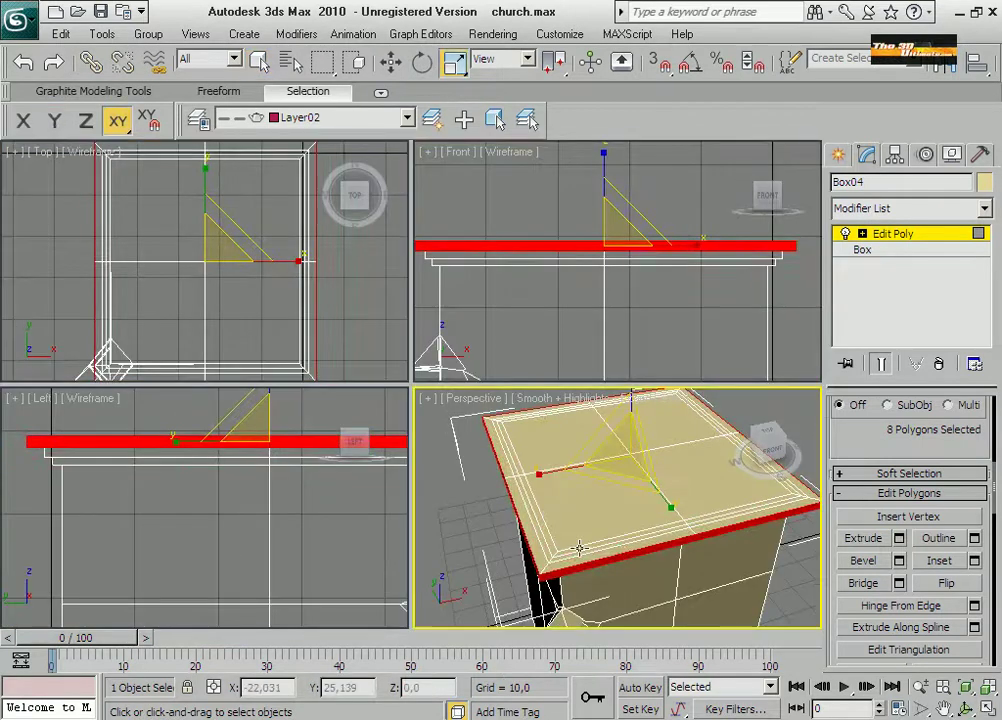
left_click(987, 708)
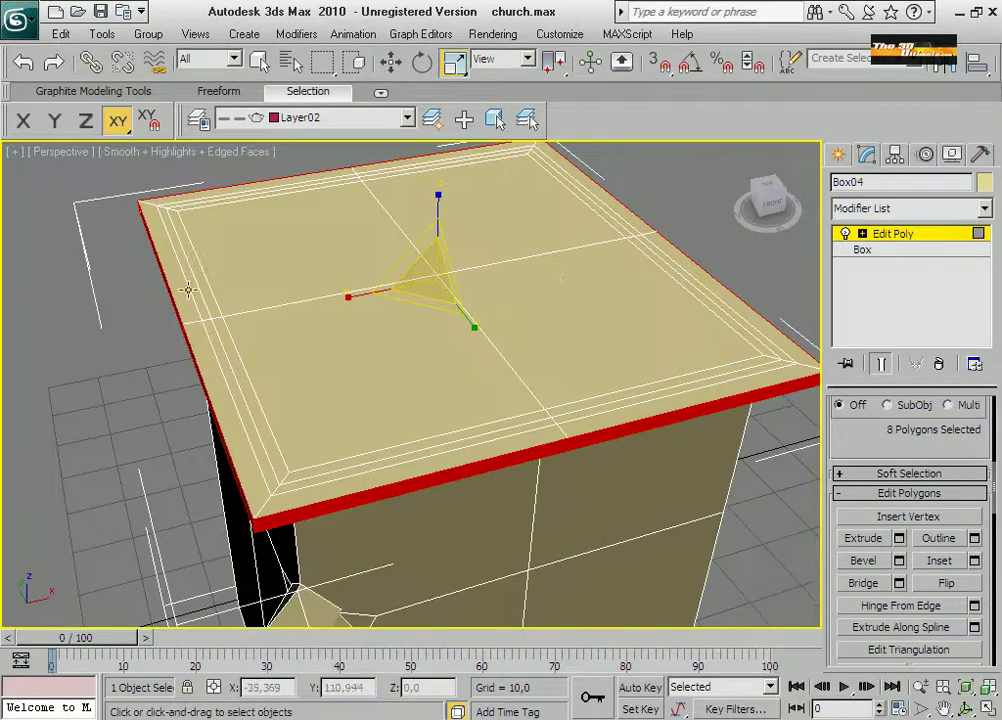
left_click(318, 183)
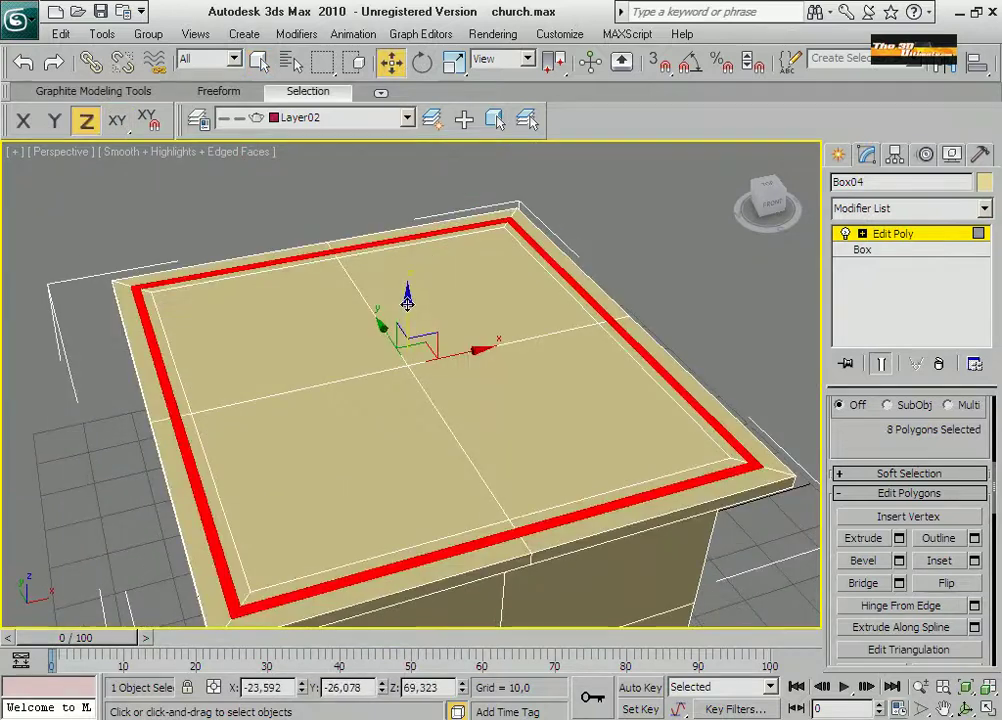
Select the tower-top polygons and extrude them upward.
middle_click_drag(407, 305, 405, 290, "alt")
left_click(290, 268, "ctrl")
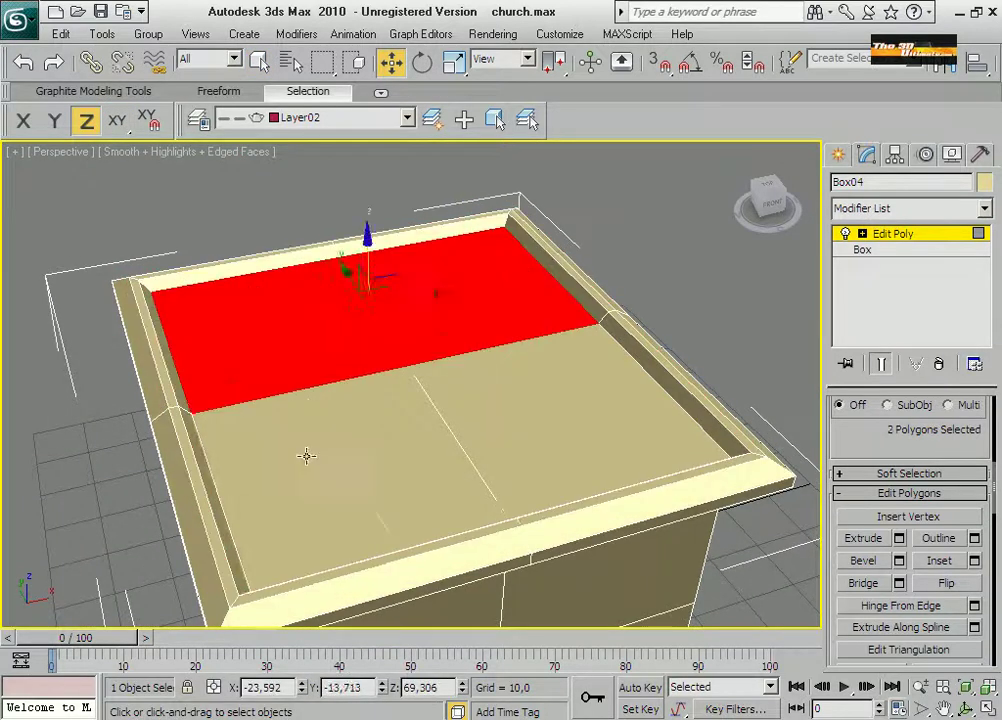
left_click(306, 456, "ctrl")
right_click(497, 443)
left_click(459, 492)
left_click_drag(462, 450, 466, 340)
Raise the extruded top higher along Y in the Left view.
key("alt+w")
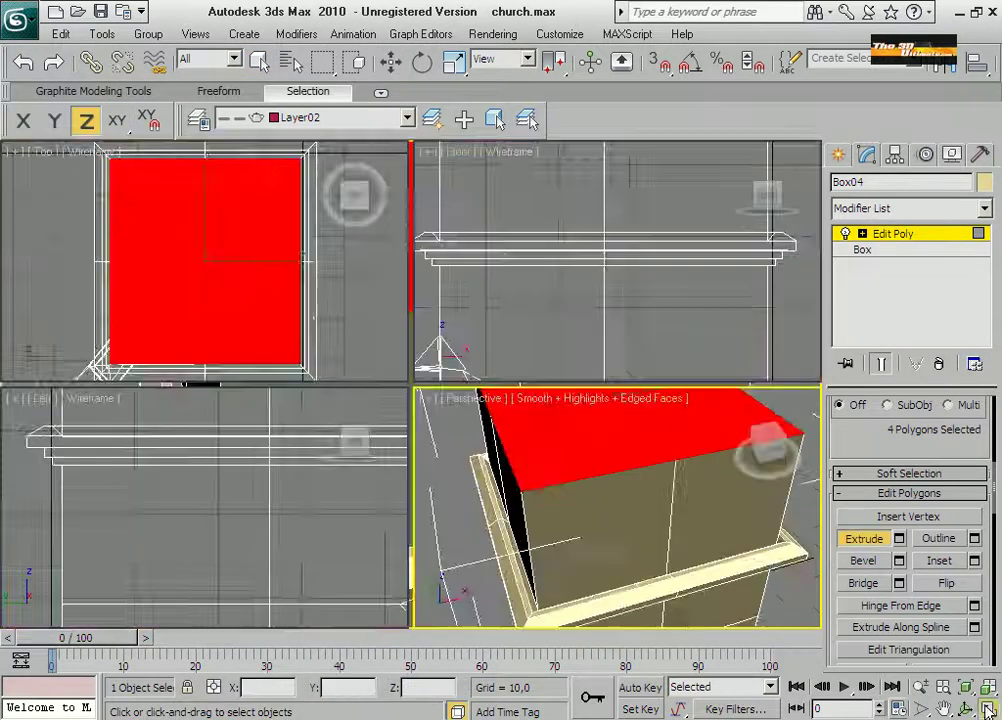
middle_click(200, 500)
key("alt+w")
scroll(473, 335, "down", 5)
key("w")
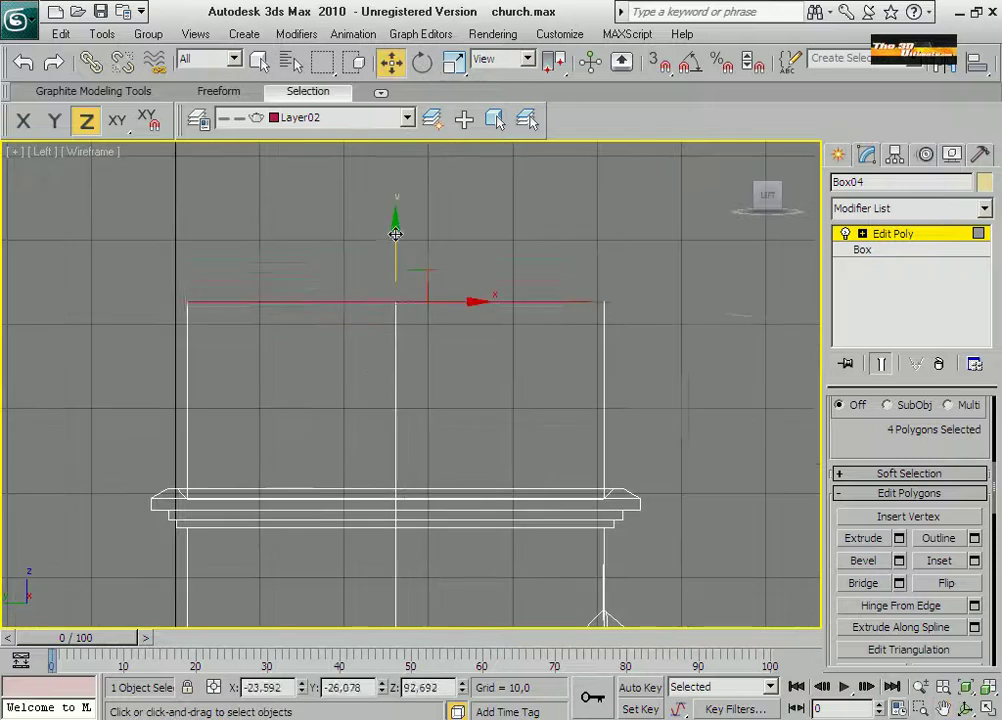
key("F6")
left_click_drag(394, 217, 394, 171)
scroll(396, 257, "down", 2)
scroll(395, 257, "up", 3)
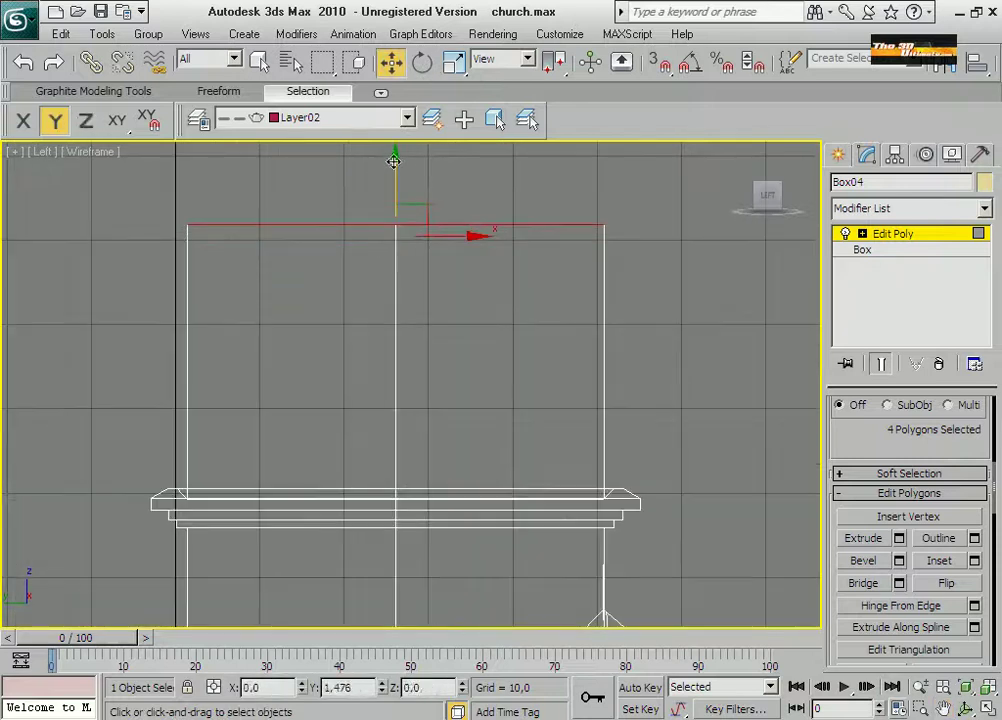
Select the vertical edges near the top and Connect them with a new edge.
right_click(289, 248)
left_click(160, 222)
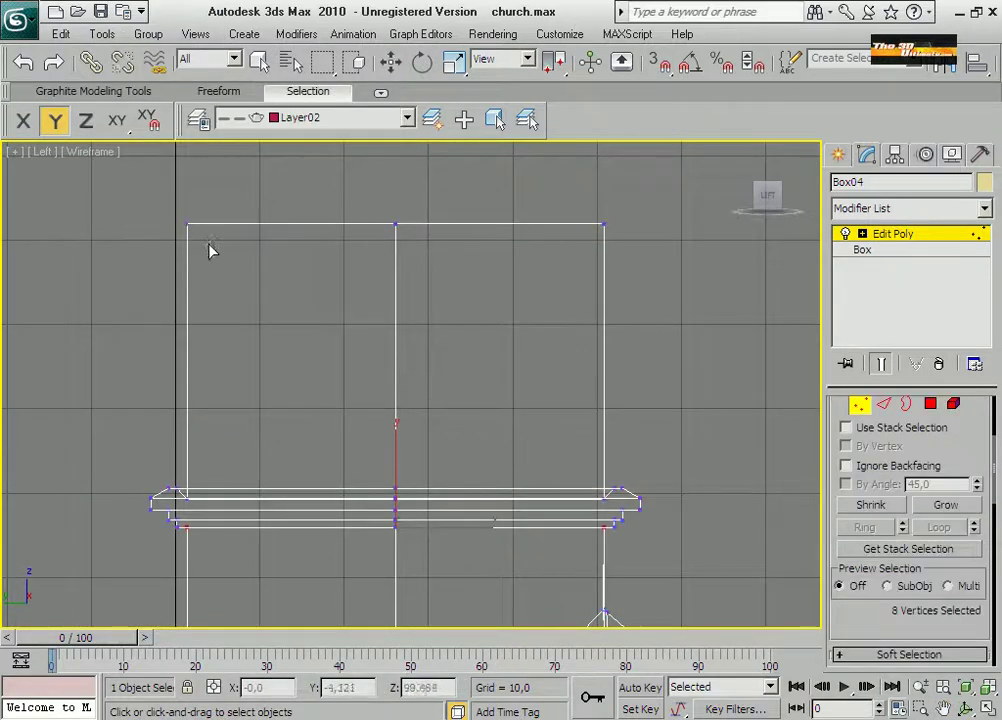
left_click(188, 240)
right_click(190, 245)
left_click(212, 282)
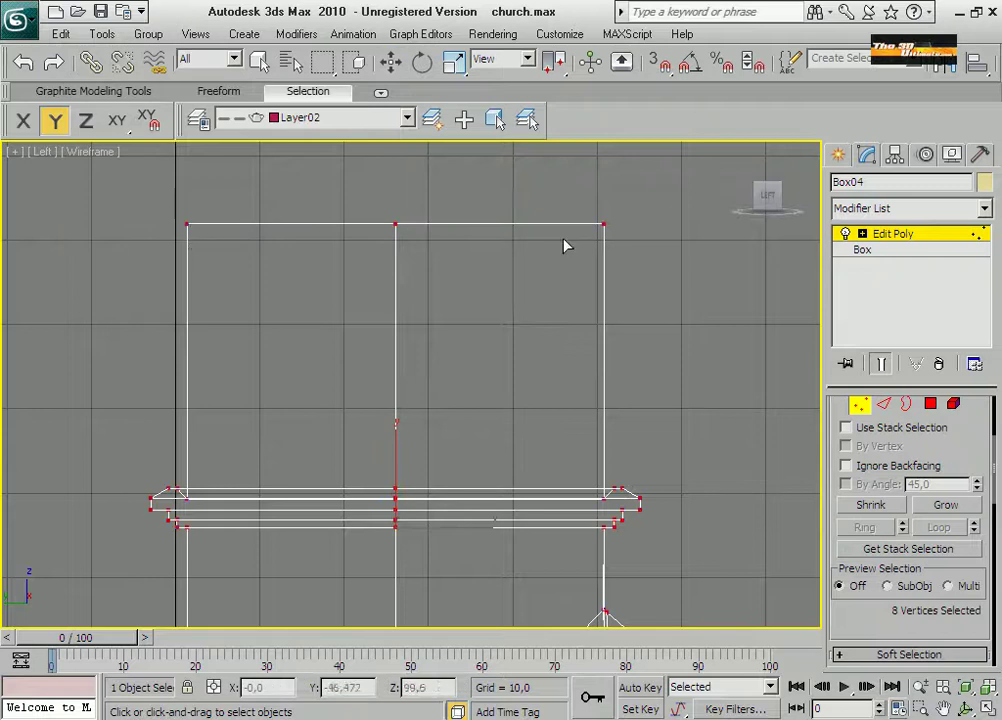
key("2")
left_click(300, 223)
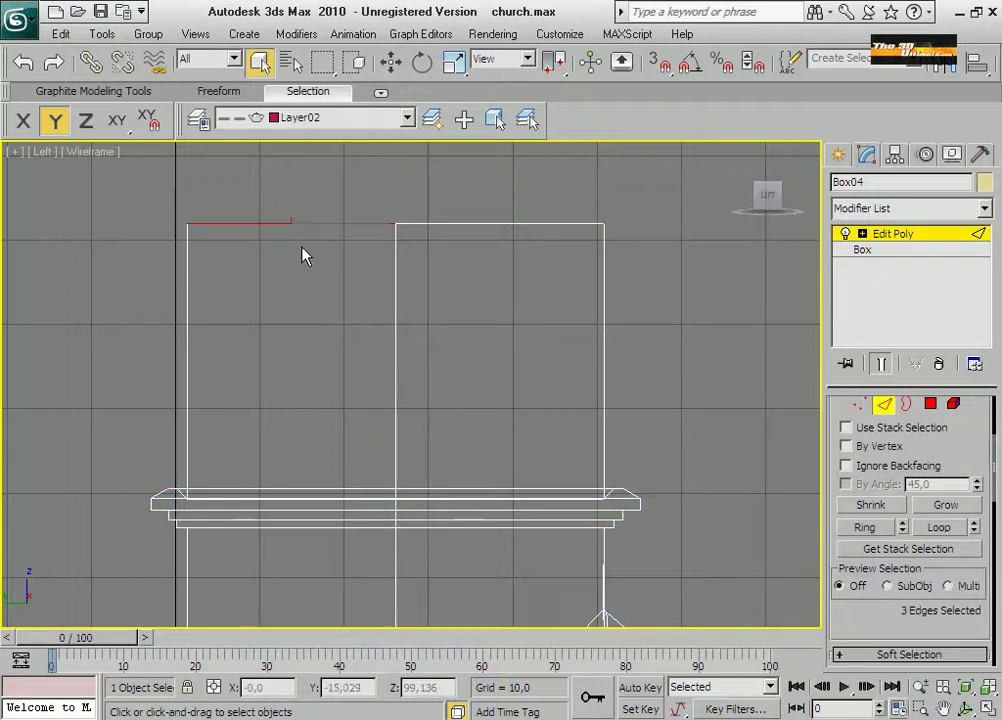
right_click(445, 235)
left_click(430, 312)
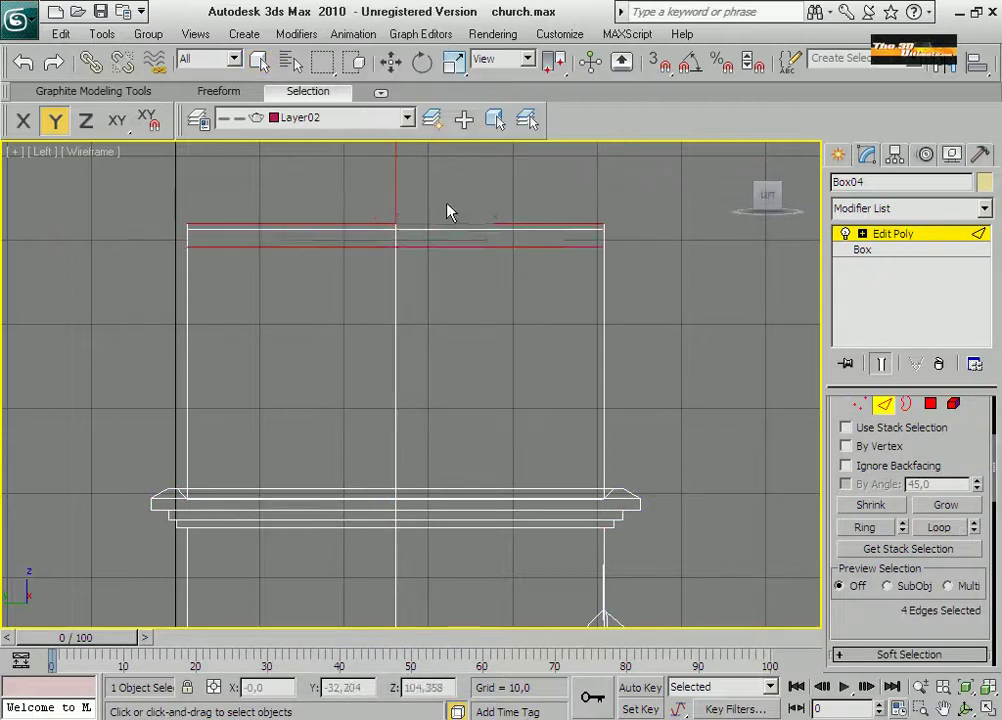
Chamfer the new top edges by 1.788 with one segment, then return to polygon editing.
scroll(870, 506, "down", 2)
left_click(899, 656)
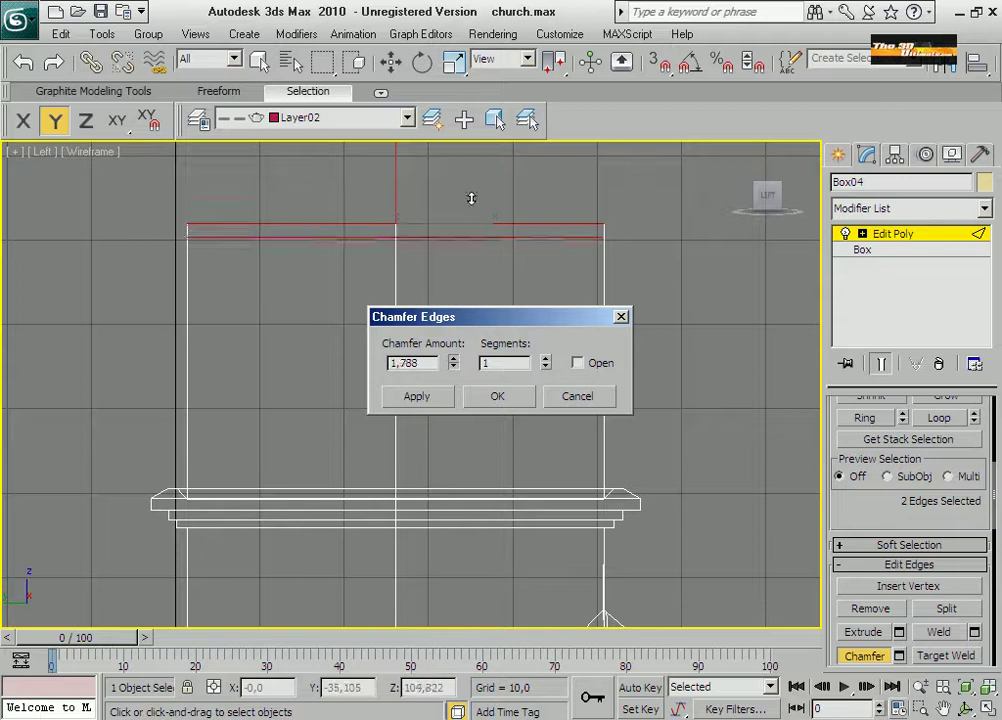
left_click(497, 396)
left_click(160, 237)
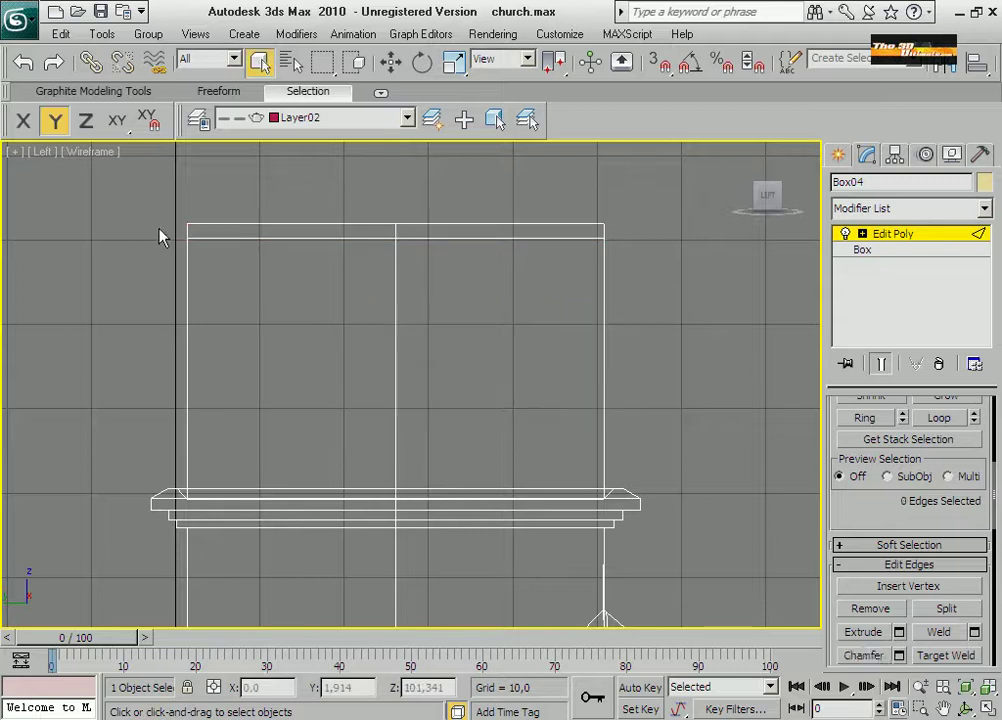
key("4")
scroll(857, 593, "down", 3)
Inset the tower's top polygons and enlarge the front view for editing.
left_click(974, 640)
left_click(501, 420)
left_click(985, 708)
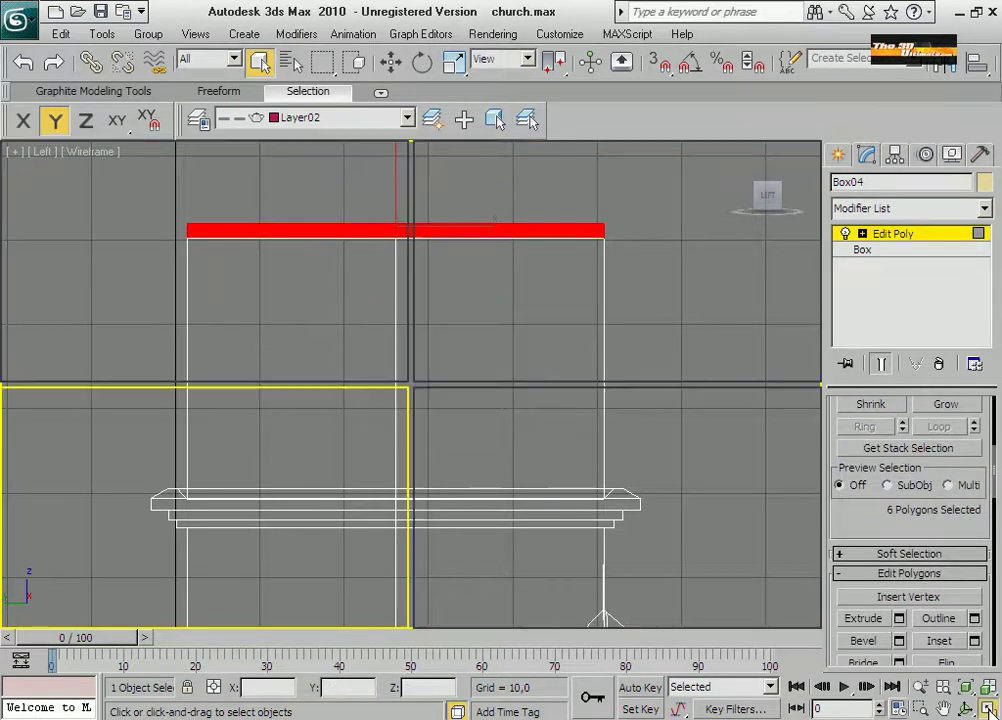
right_click(639, 578)
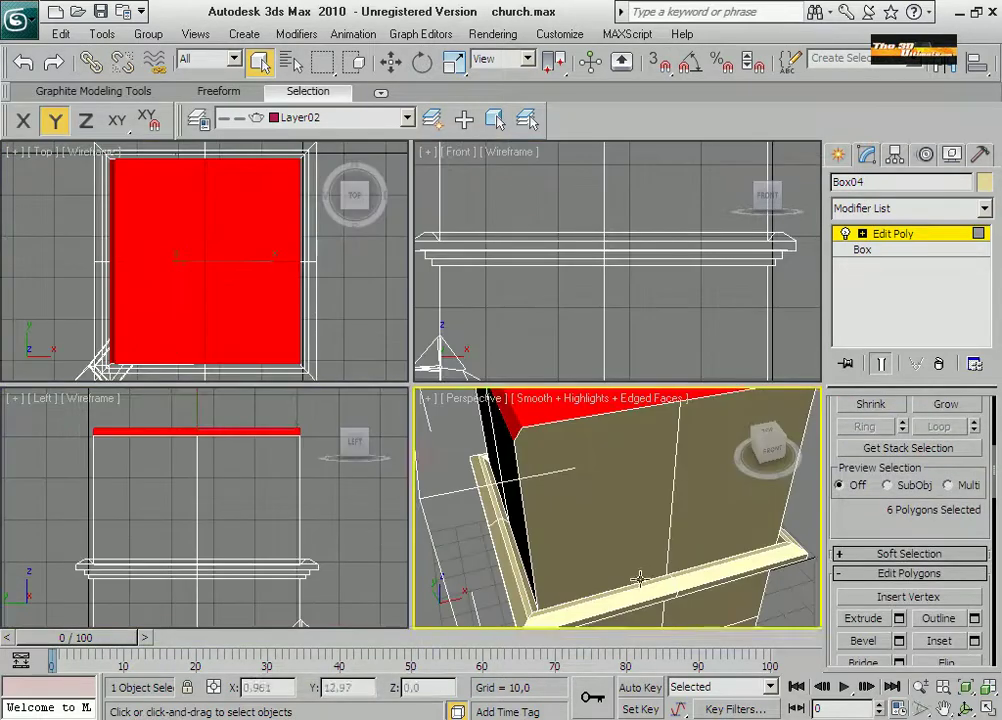
right_click(641, 262)
key("alt+w")
key("1")
scroll(615, 545, "up", 3)
key("F5")
key("4")
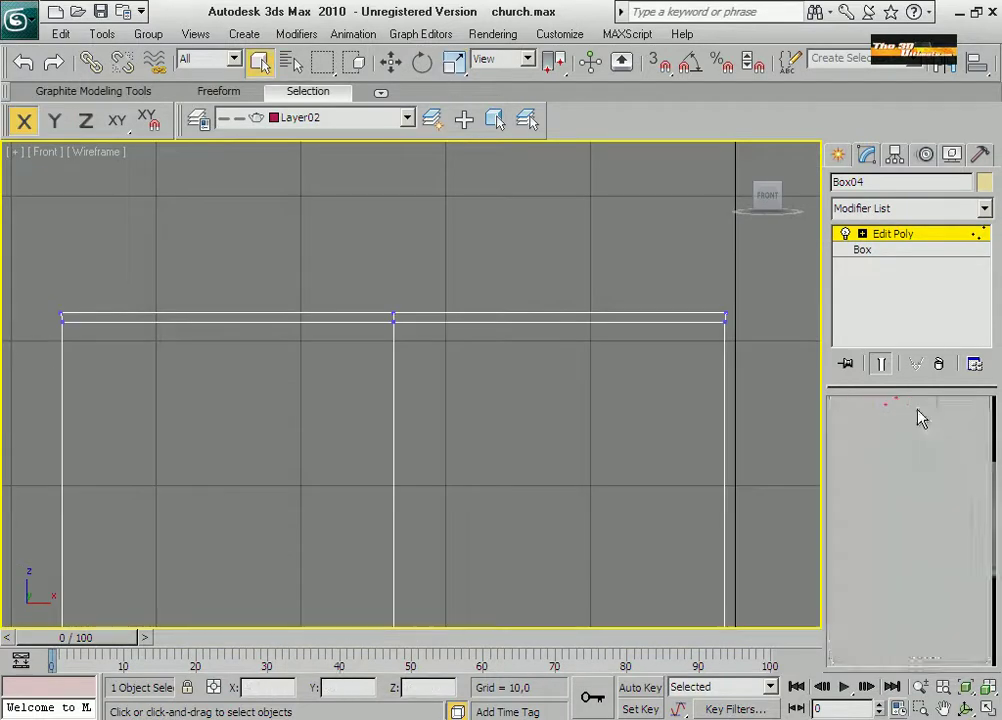
Zoom the front view in on the tower top and select its top band of polygons.
key("ctrl+a")
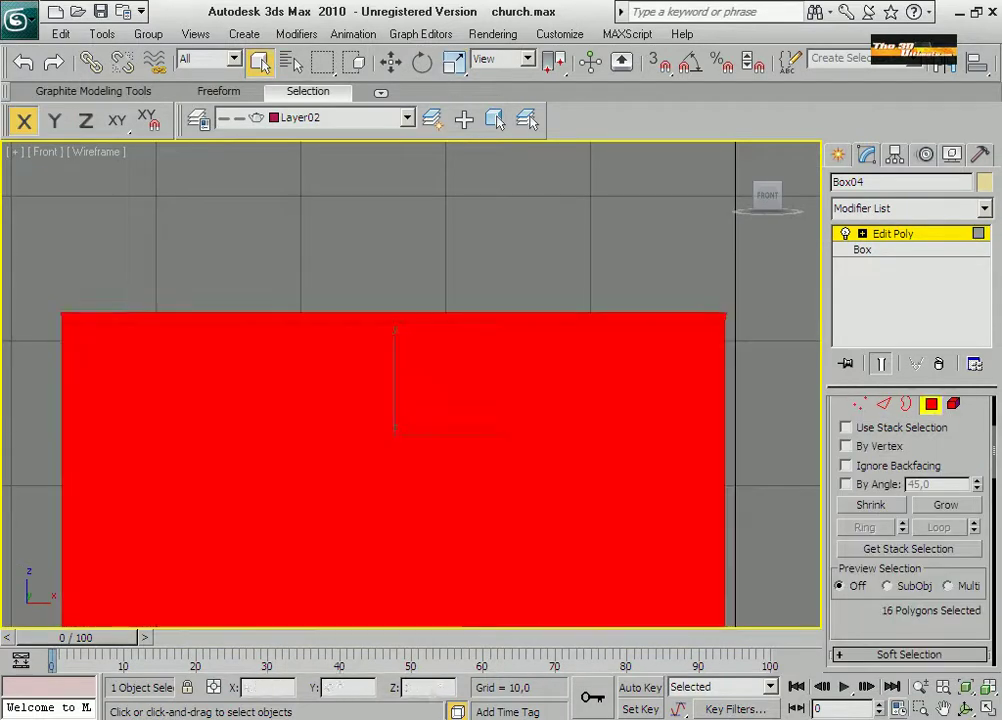
key("ctrl+w")
left_click_drag(37, 285, 756, 335)
right_click(756, 335)
left_click(15, 403)
left_click_drag(15, 389, 832, 408)
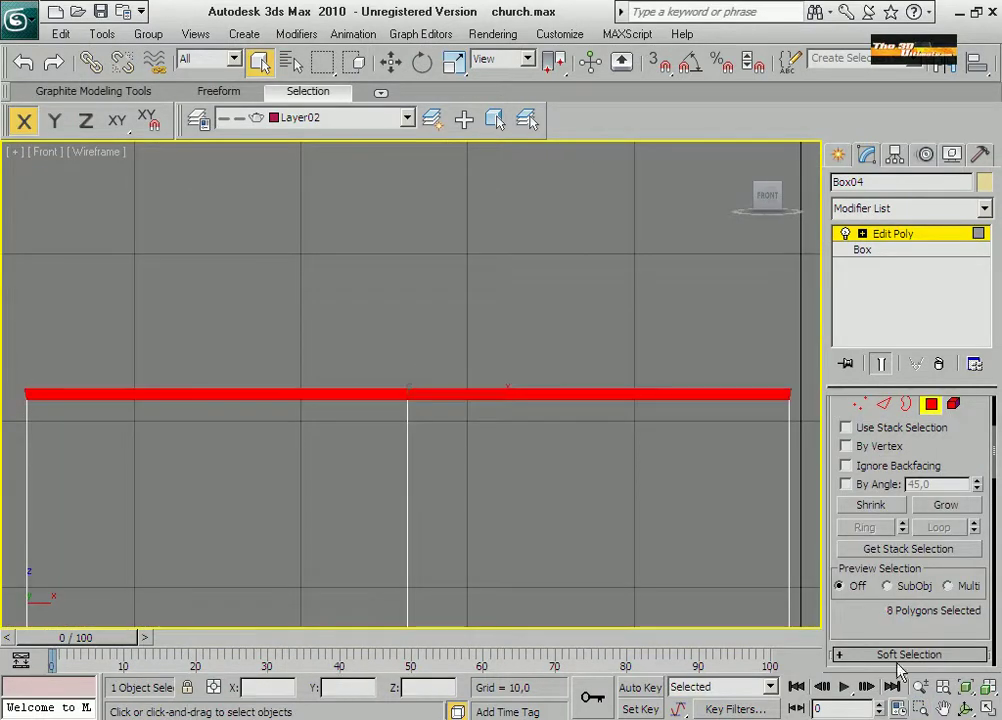
scroll(976, 595, "down", 5)
Scale the top band outward uniformly in the top view.
key("alt+w")
key("t")
key("alt+w")
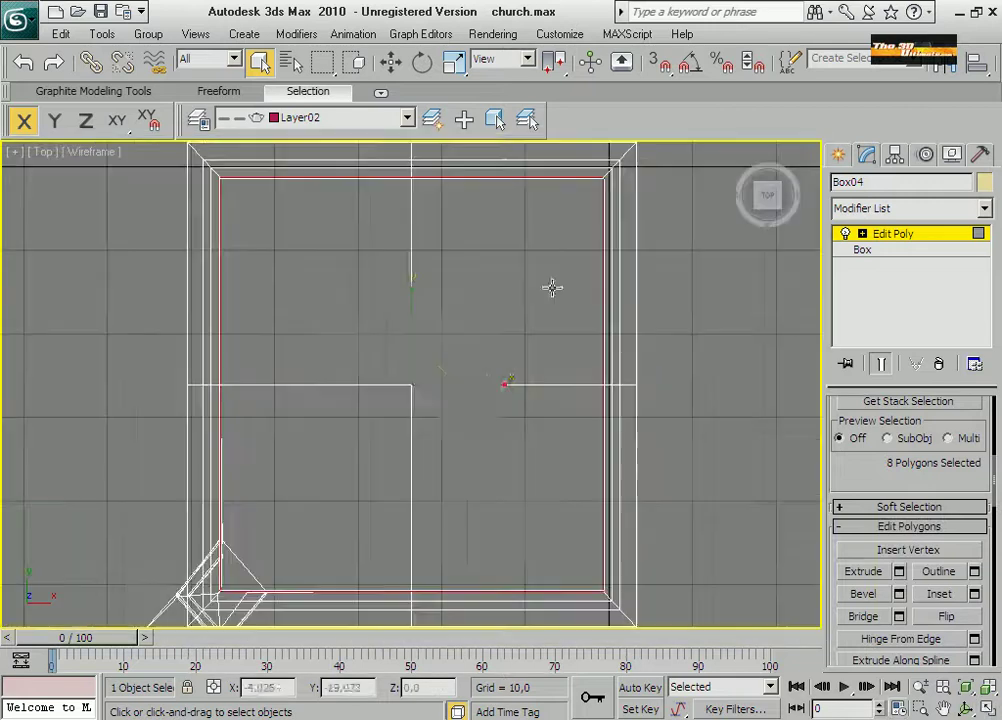
left_click_drag(423, 365, 423, 355)
key("alt+w")
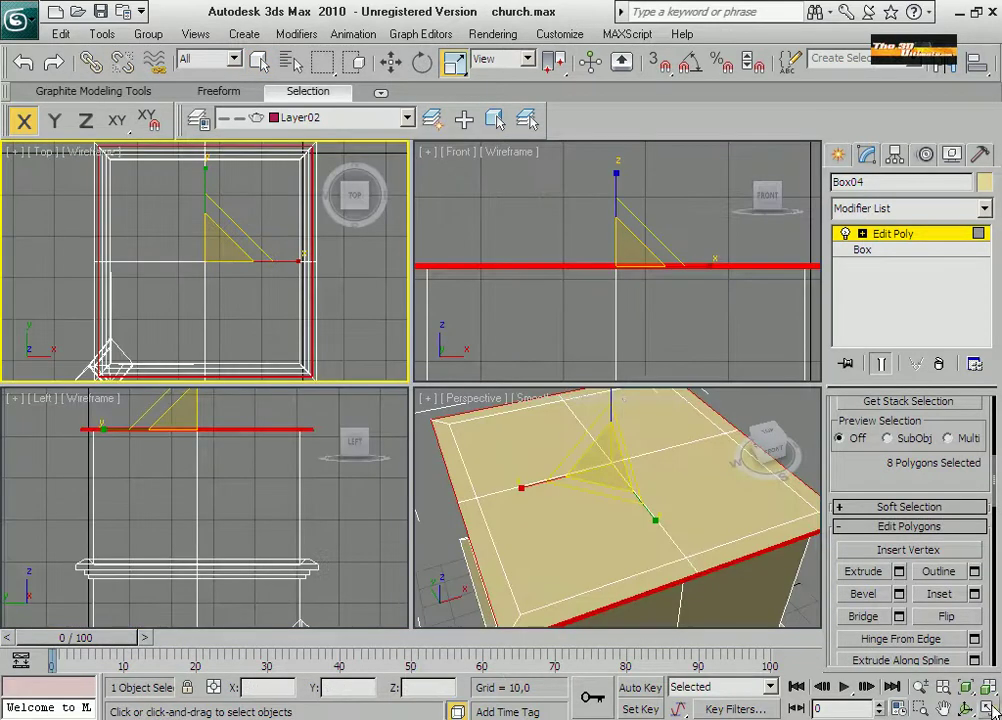
key("alt+w")
Select the thin top strip of polygons and inset it by 0,01.
left_click(113, 236)
left_click(165, 358, "ctrl")
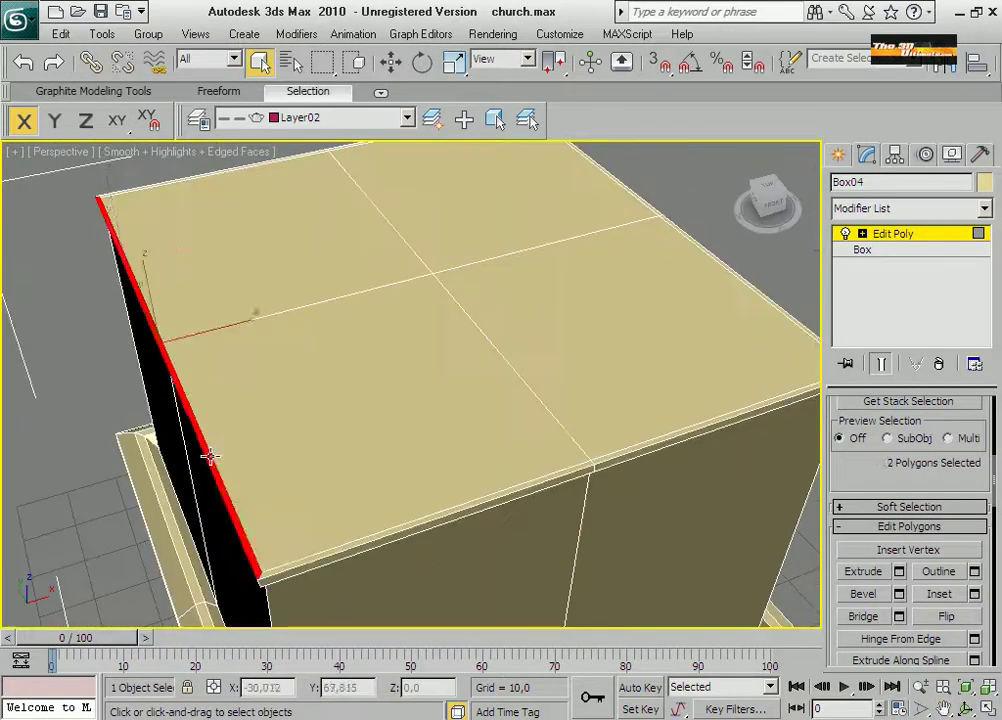
key("f")
key("alt+z")
left_click(258, 62)
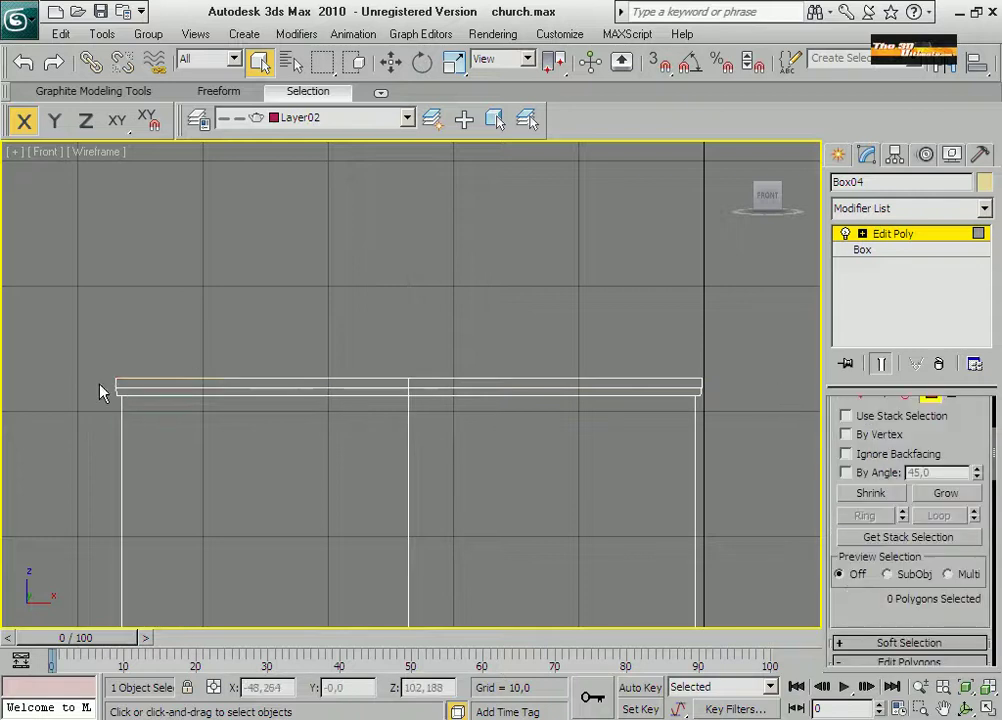
left_click_drag(101, 391, 752, 349)
left_click(975, 610)
left_click(502, 418)
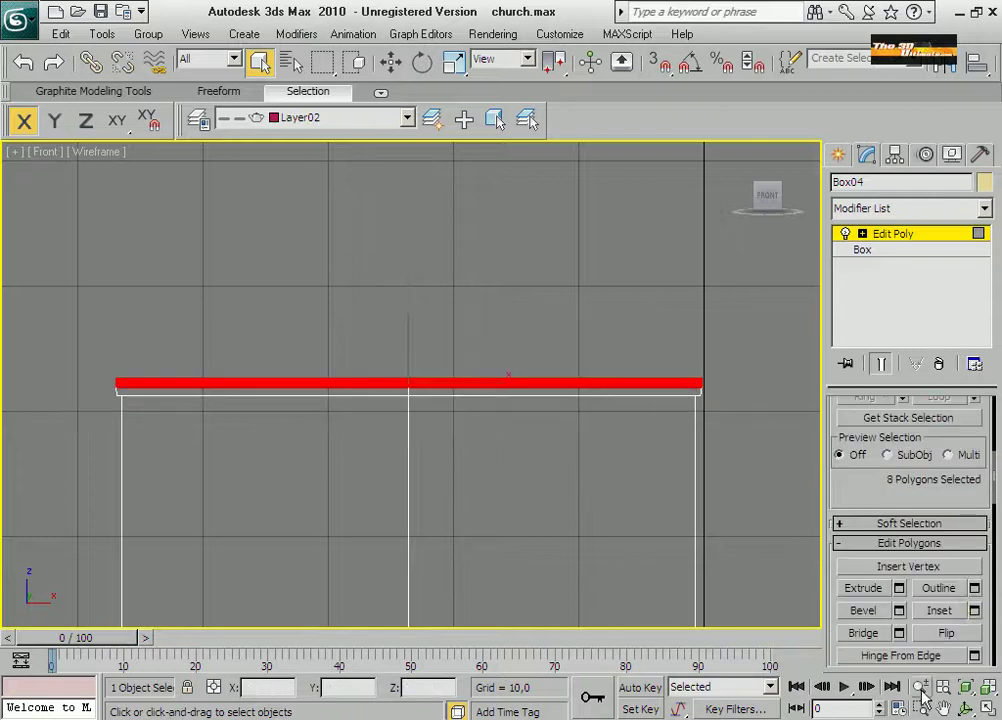
key("alt+w")
Select top and side strip polygons in perspective with movement constrained to the XY plane.
key("w")
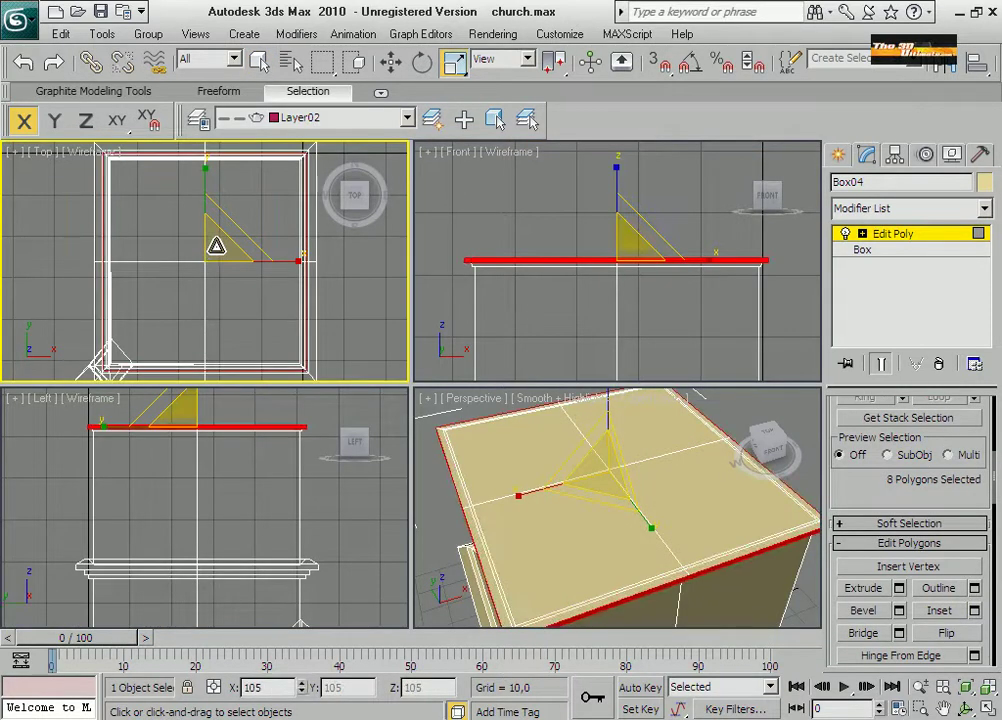
right_click(595, 503)
left_click(987, 708)
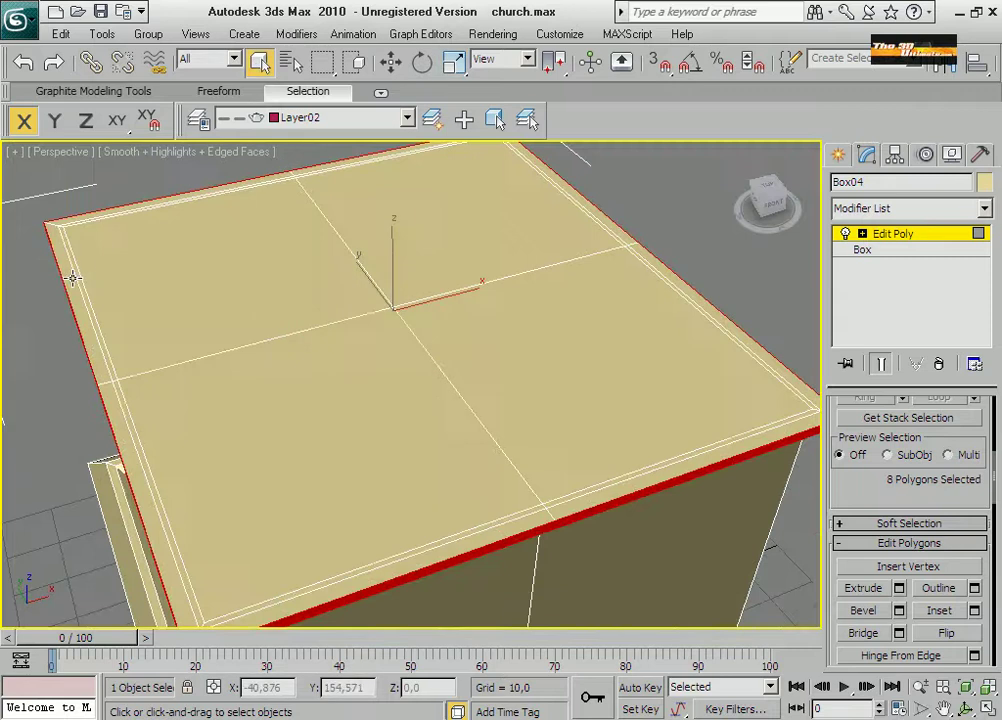
left_click(74, 270)
left_click(148, 460, "ctrl")
key("alt+w")
key("F8")
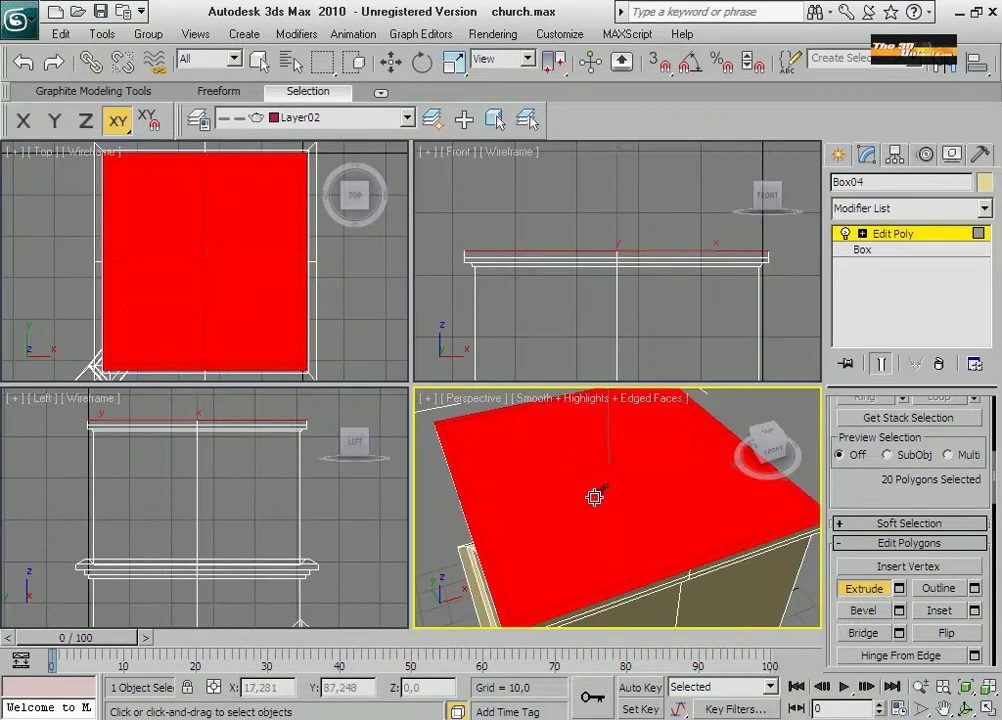
key("shift+e")
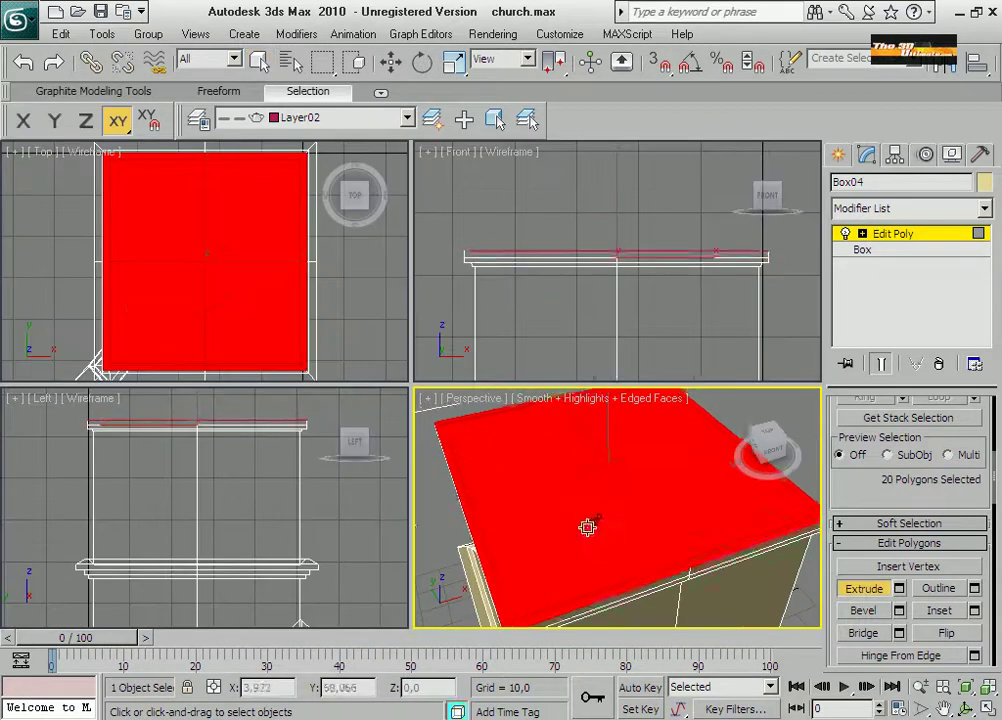
right_click(700, 330)
key("alt+w")
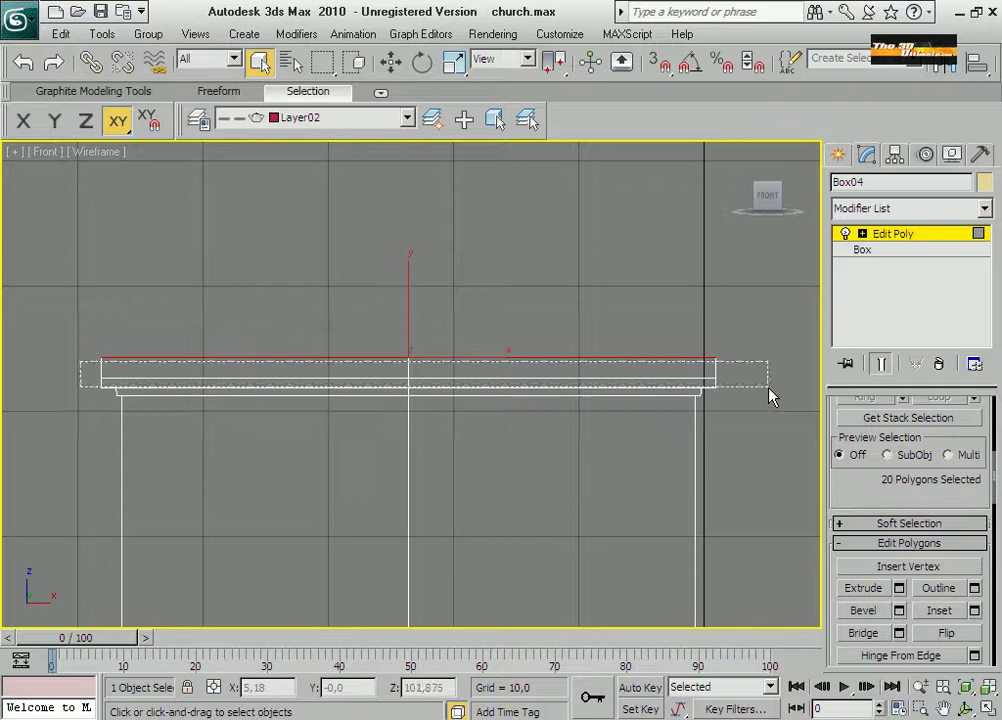
Inset the top strip again and scale it outward to 110%.
left_click_drag(769, 388, 769, 388)
left_click(974, 610)
left_click(519, 429)
key("alt+w")
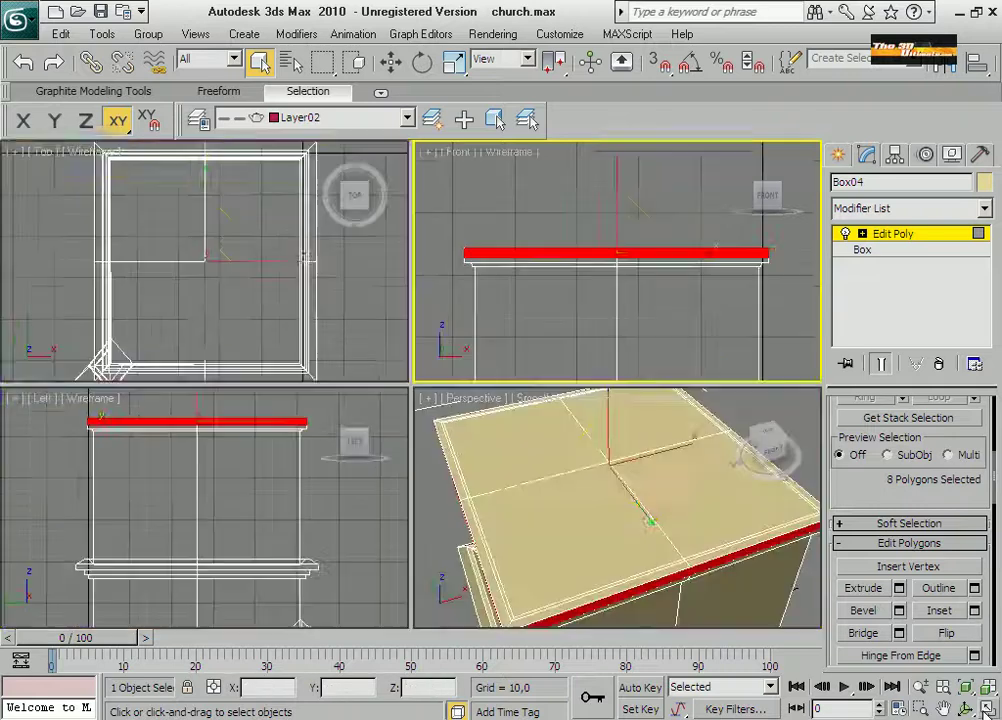
right_click(185, 235)
key("r")
left_click_drag(213, 245, 209, 235)
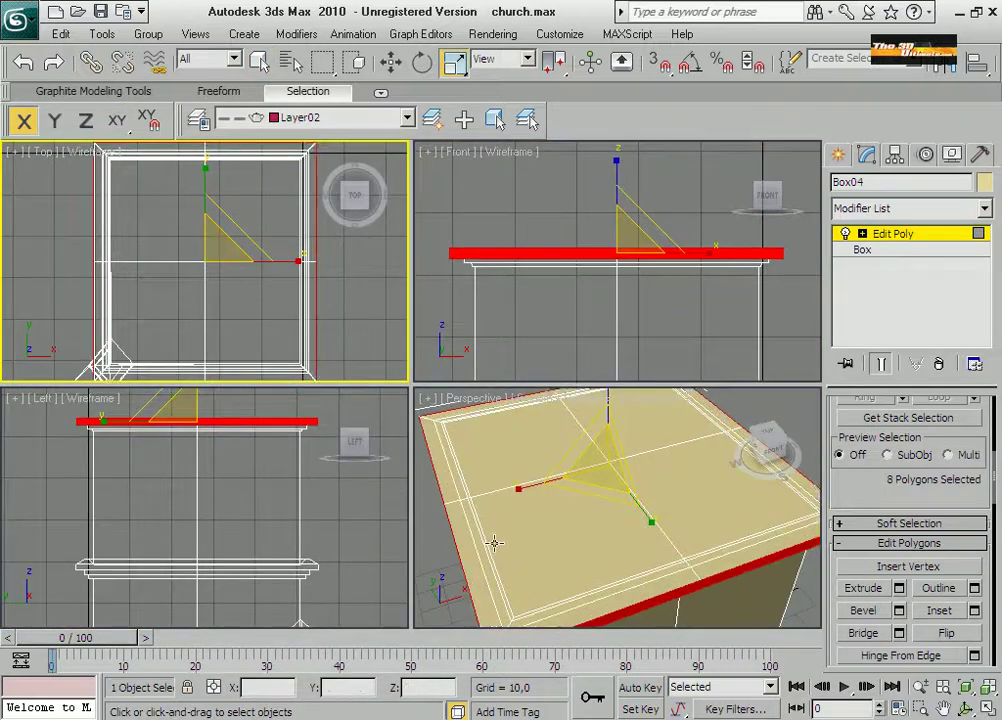
Select the left border and strip polygons and extrude them.
right_click(494, 543)
left_click(986, 711)
left_click(259, 62)
left_click(56, 280)
left_click(136, 258, "ctrl")
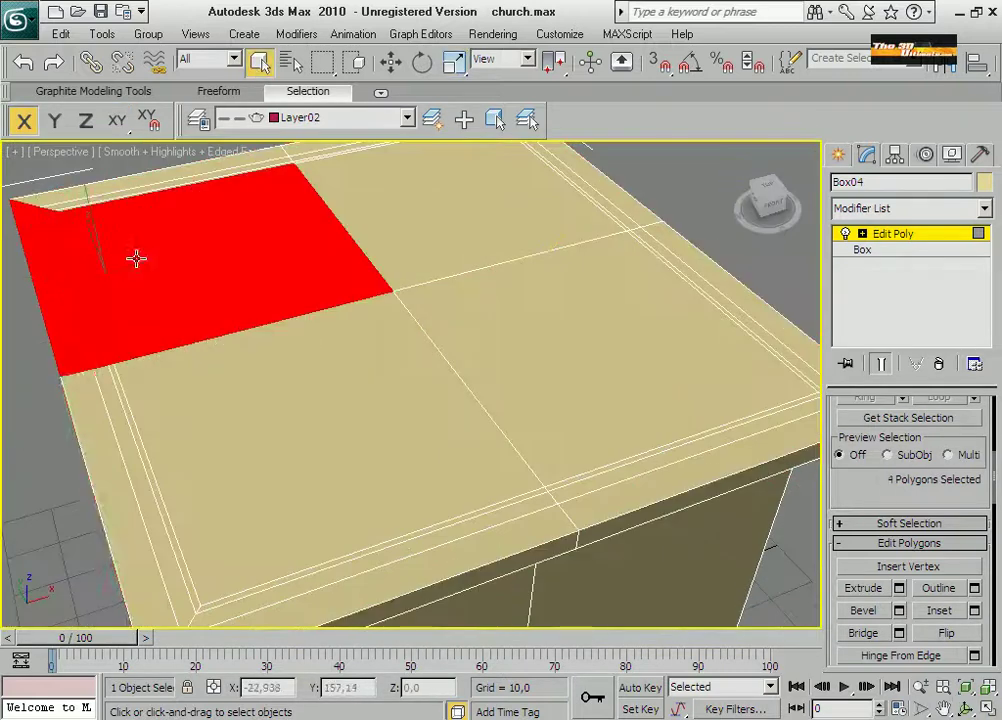
left_click(80, 378, "ctrl")
scroll(219, 459, "down", 5)
right_click(420, 385)
left_click(324, 438)
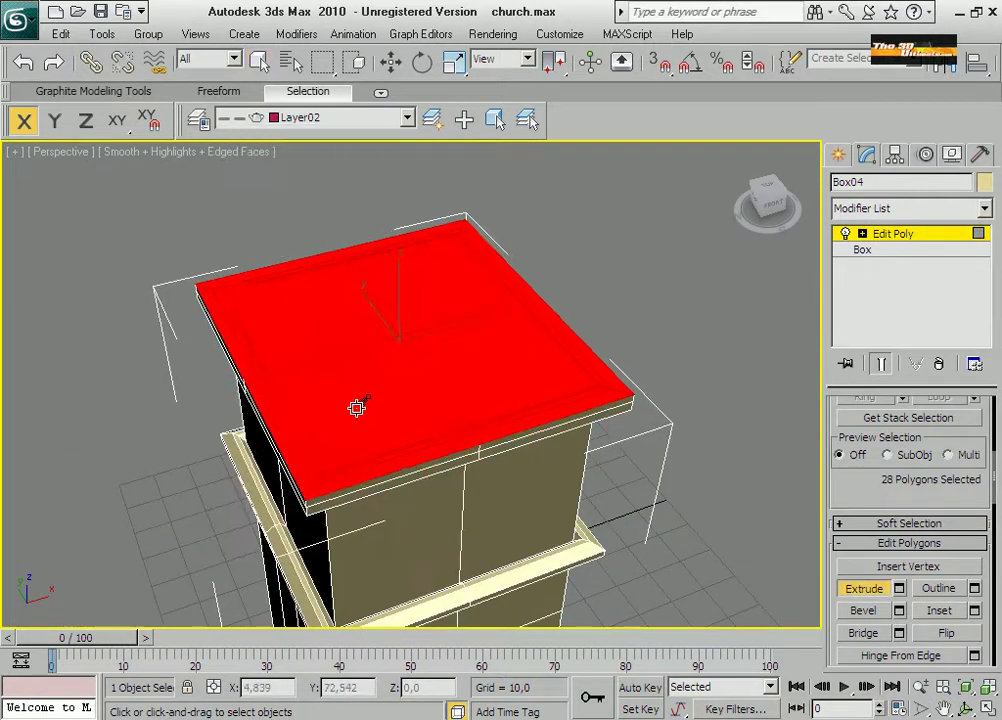
Inset the 8 top strip polygons and scale the new strip outward to 113%.
key("alt+w")
right_click(763, 360)
key("alt+w")
left_click_drag(64, 338, 763, 360)
left_click(975, 610)
left_click(520, 420)
key("alt+w")
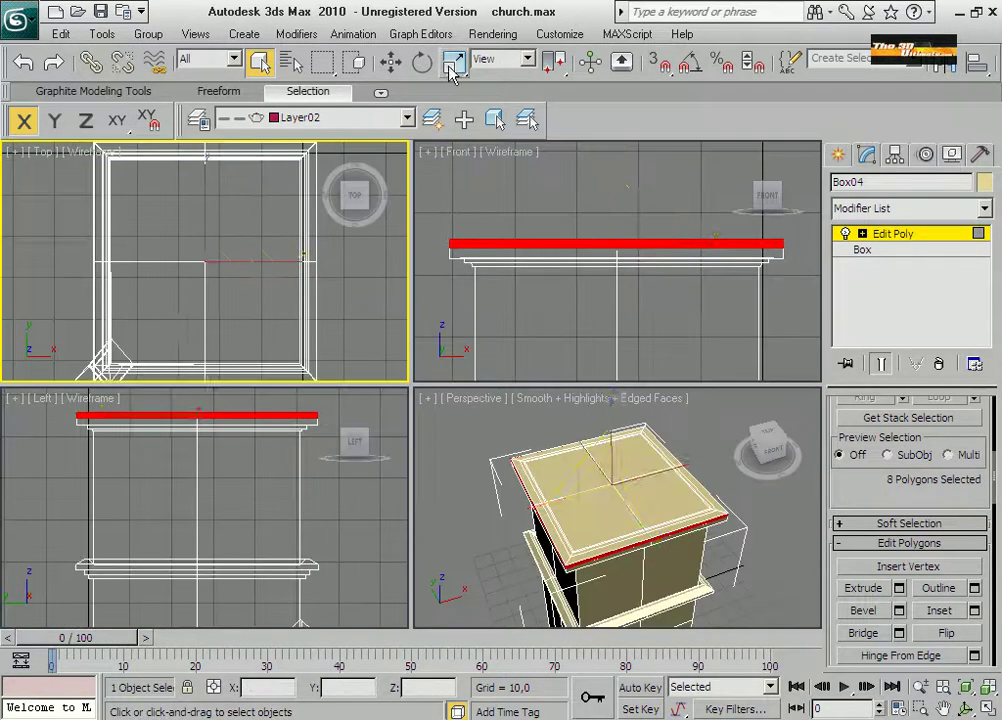
left_click(454, 62)
left_click_drag(216, 249, 216, 240)
Select the roof's border ring and extrude it upward into a rim.
right_click(480, 497)
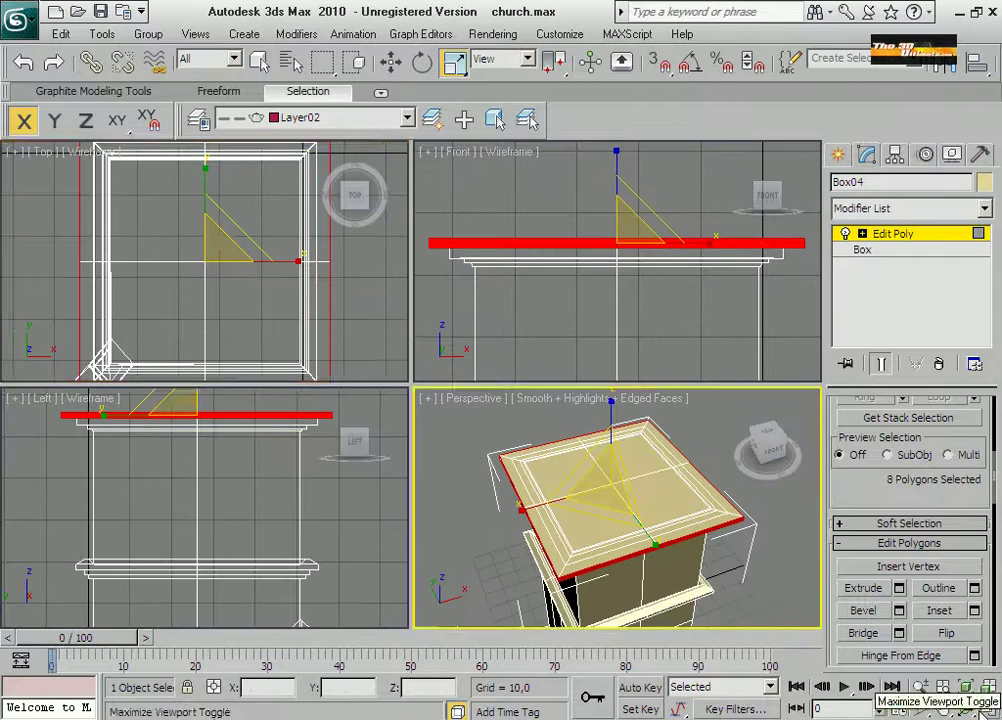
left_click(966, 709)
left_click(942, 708)
left_click_drag(434, 364, 404, 380)
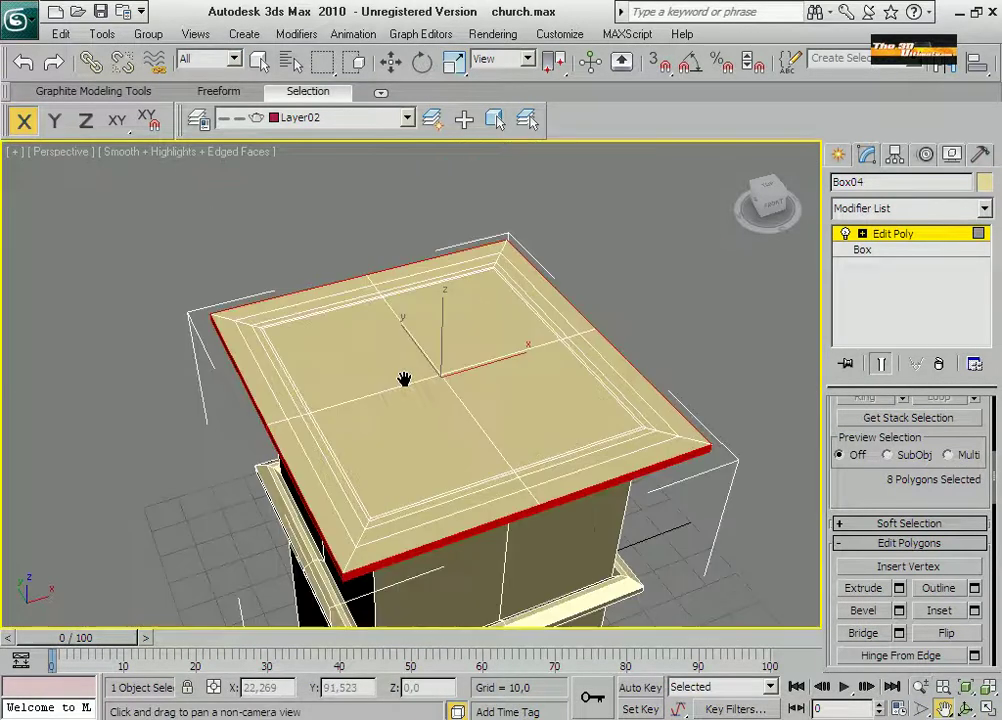
left_click(265, 323)
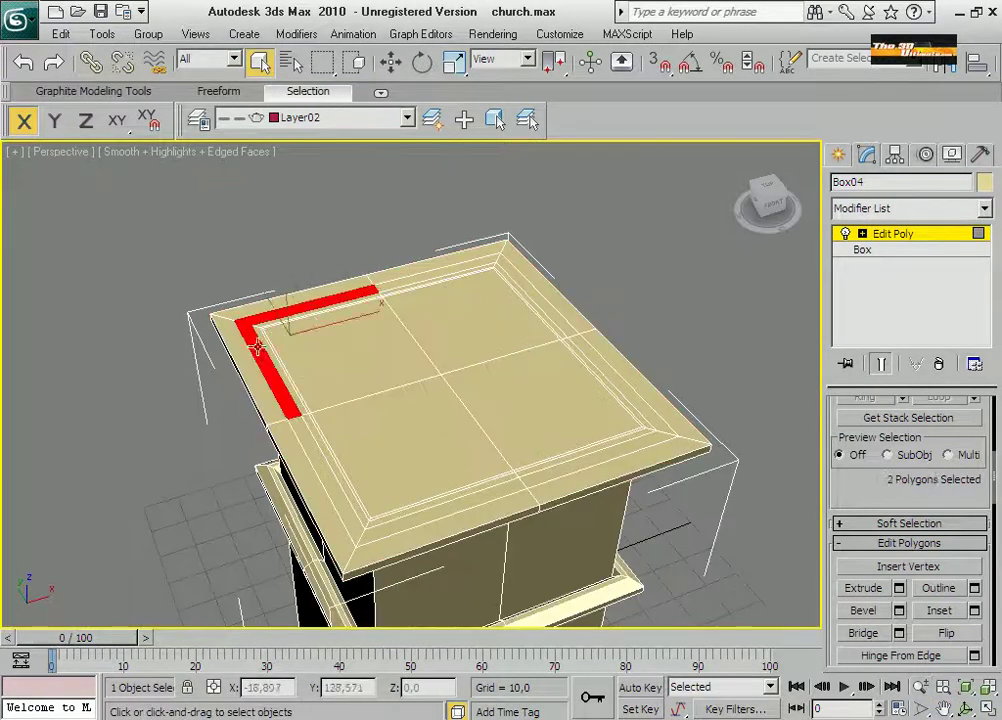
left_click(604, 452, "shift")
right_click(521, 485)
left_click(324, 549)
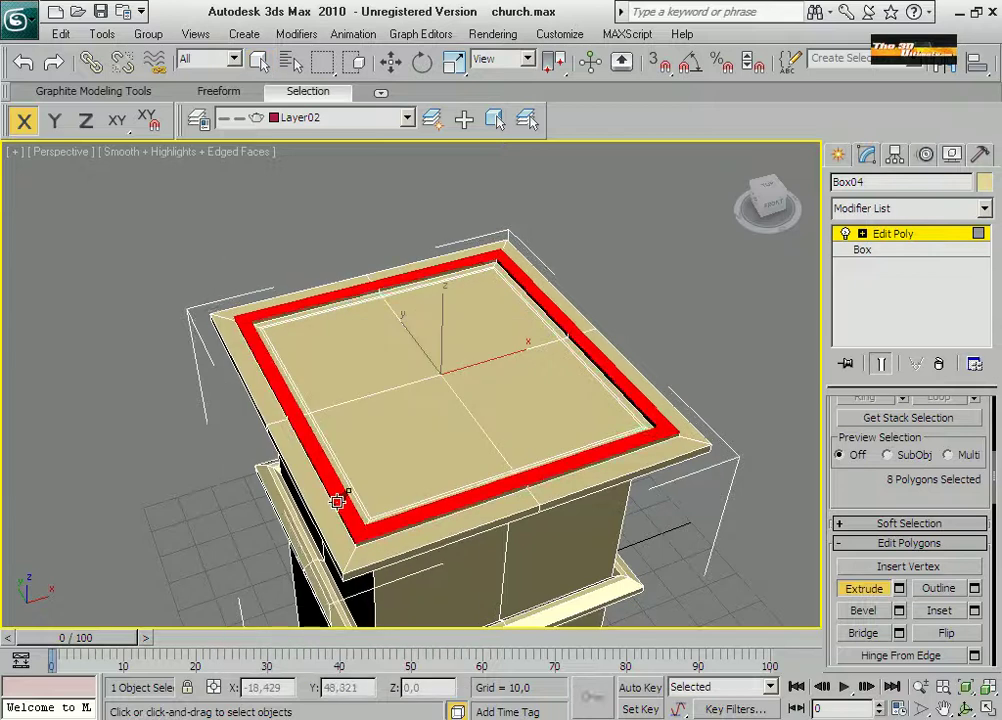
Select the roof border strips at the corner, then the whole flat roof face.
left_click(620, 405)
left_click(562, 333)
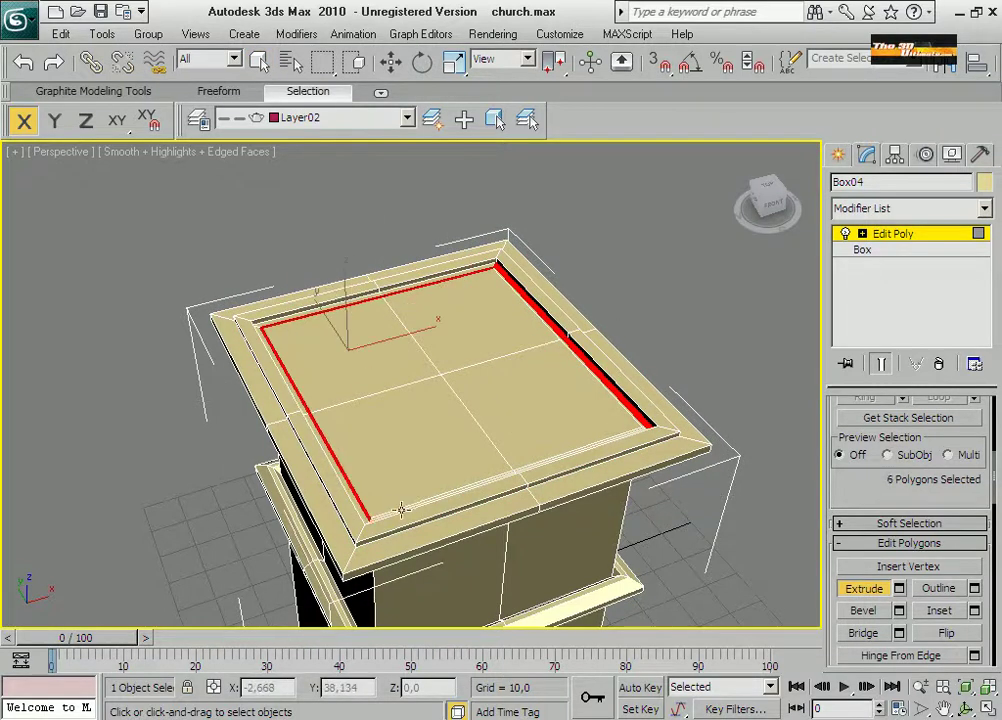
scroll(512, 462, "up", 5)
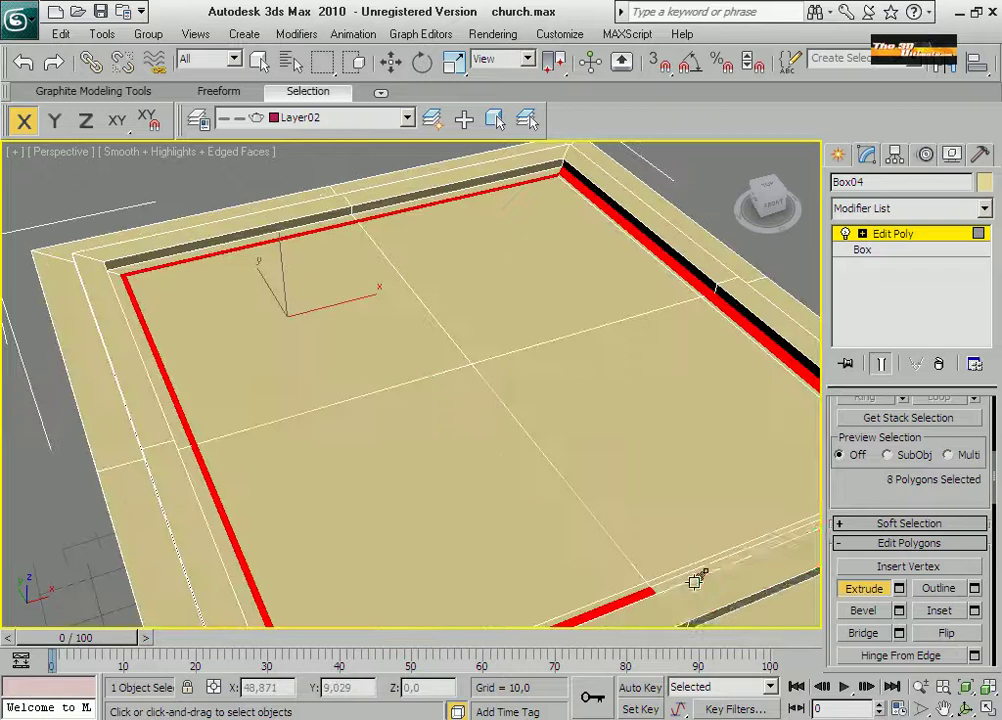
left_click(943, 707)
scroll(557, 420, "up", 3)
left_click_drag(557, 420, 455, 523)
left_click(284, 293)
scroll(372, 318, "down", 8)
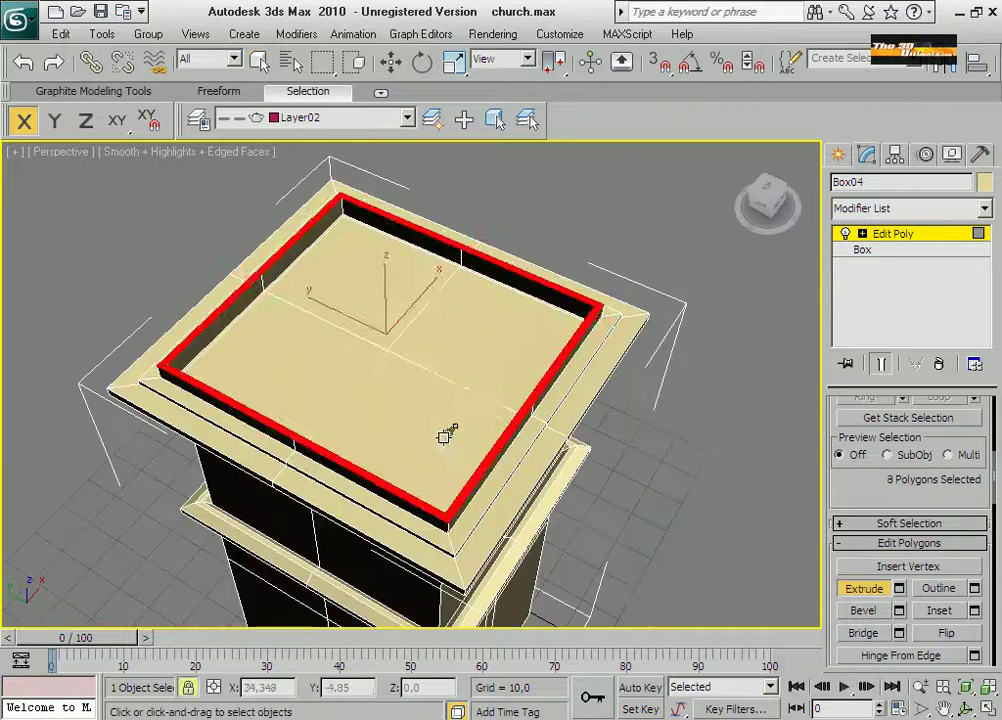
left_click(398, 286)
left_click(313, 362, "ctrl")
Delete all vertices of the tower's right half in the front view.
right_click(310, 335)
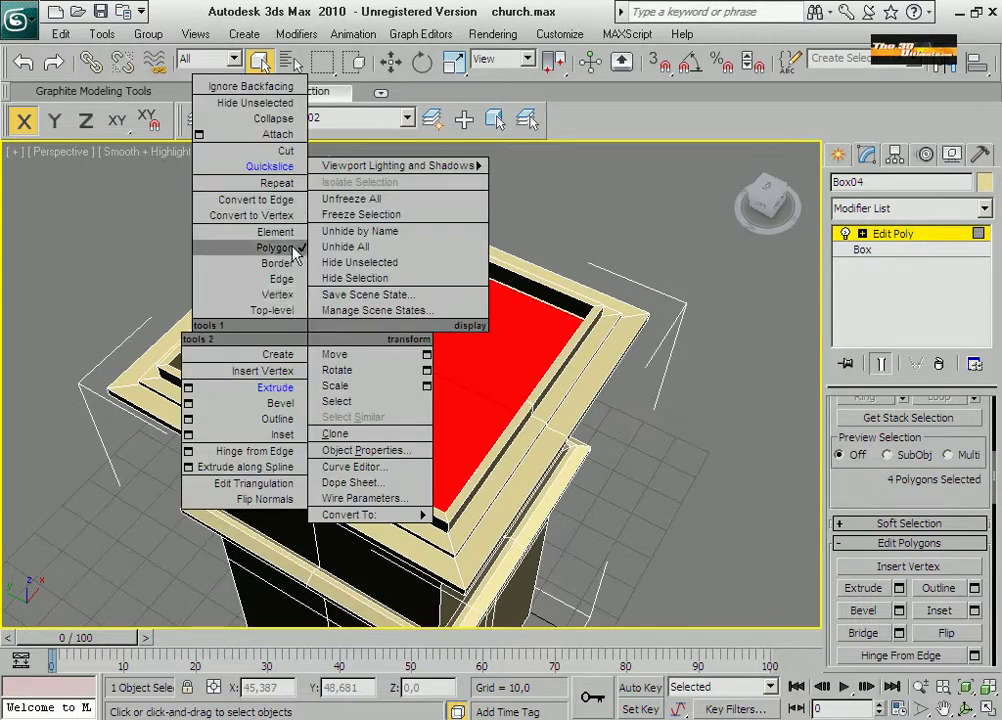
middle_click_drag(295, 254, 358, 331, "alt")
key("alt+w")
right_click(653, 297)
key("alt+w")
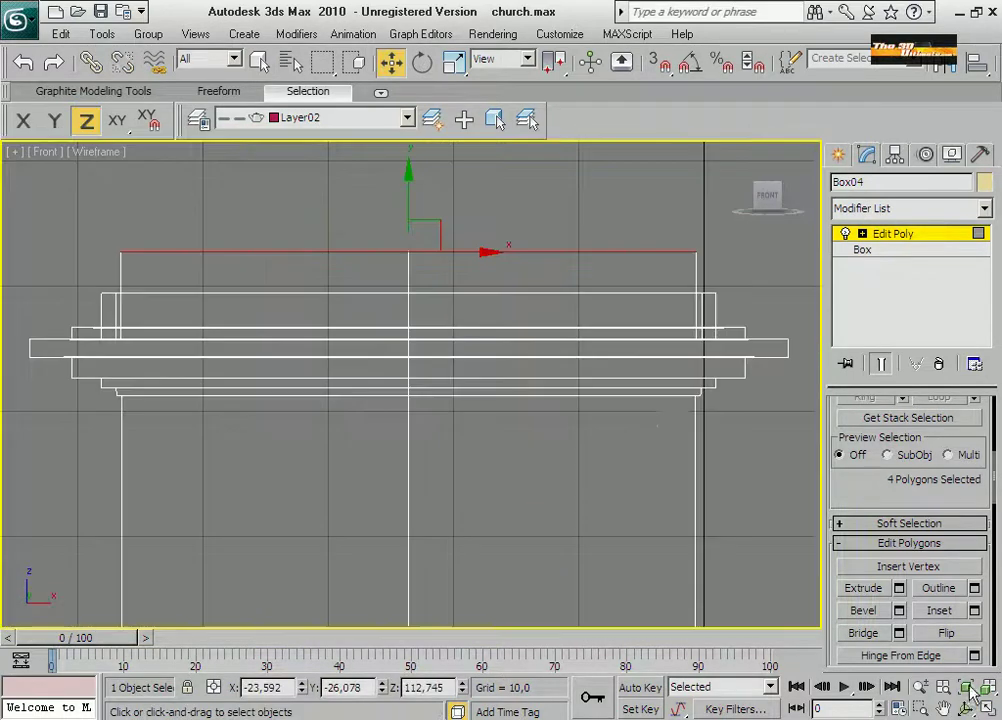
scroll(520, 290, "down", 10)
middle_click_drag(520, 290, 631, 335)
key("1")
key("w")
left_click_drag(537, 246, 425, 613)
key("Delete")
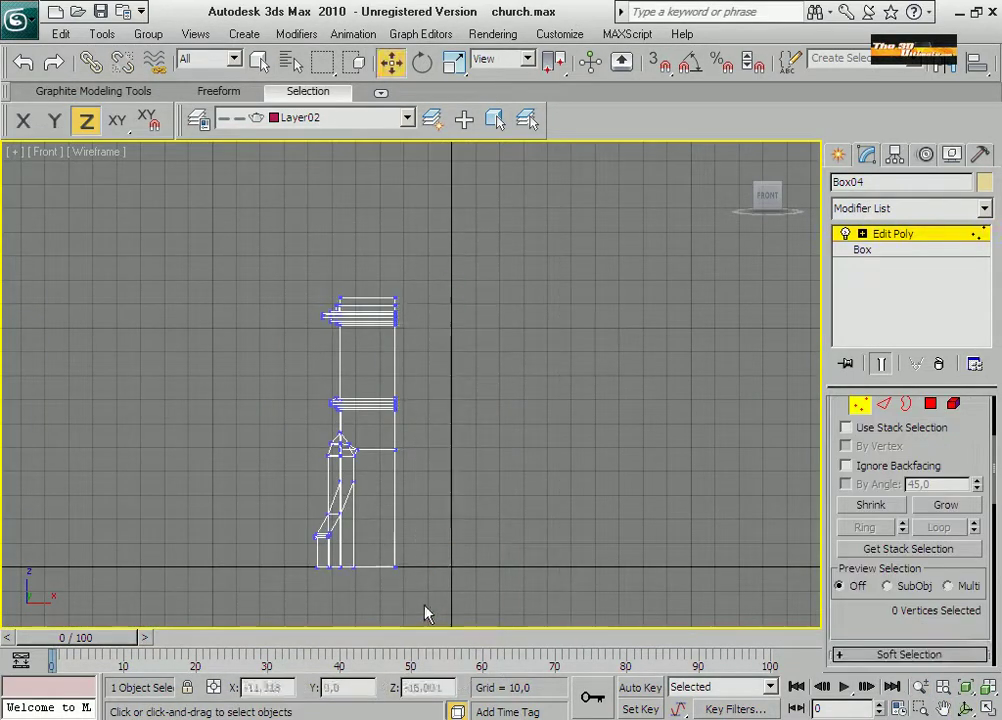
Add a flipped X-axis Symmetry modifier to Box04 to mirror the left half.
left_click(884, 210)
scroll(872, 430, "down", 10)
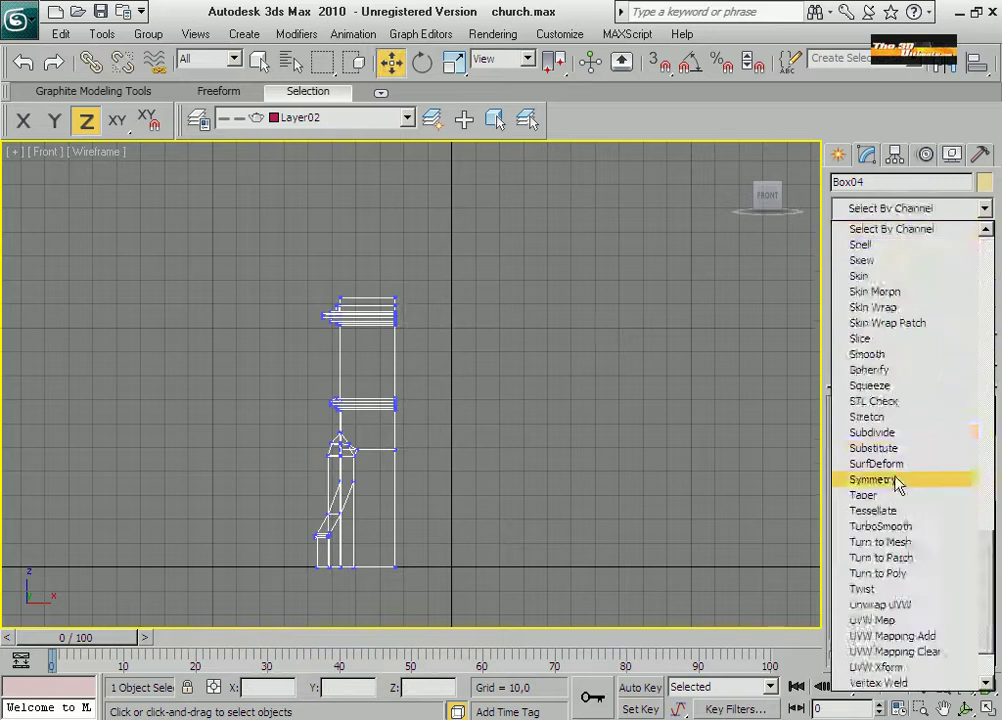
left_click(872, 476)
left_click(873, 465)
left_click(921, 708)
left_click_drag(297, 449, 347, 347)
key("w")
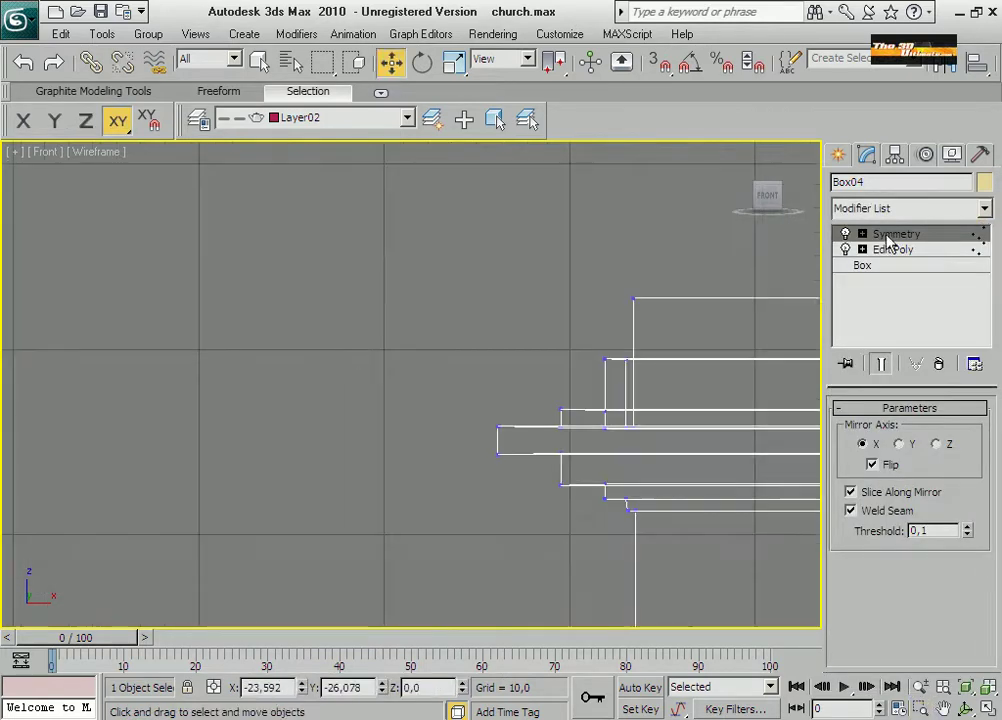
left_click(893, 249)
Orbit the perspective view around the tower to check both sides match.
key("z")
key("alt+w")
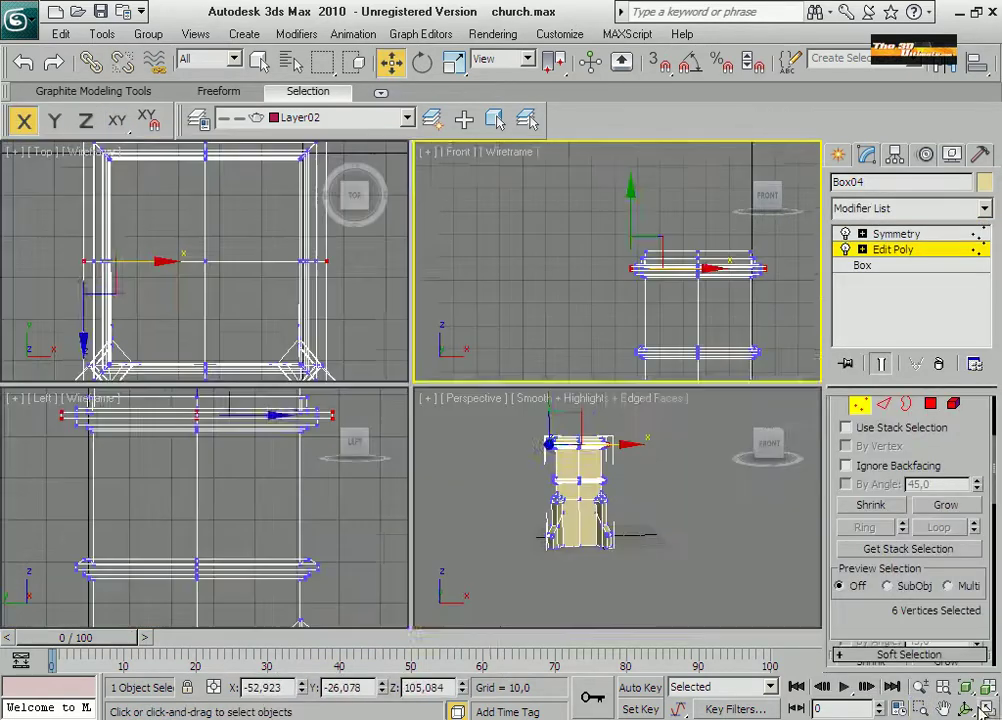
right_click(560, 520)
key("alt+w")
key("ctrl+r")
scroll(475, 500, "up", 5)
left_click_drag(475, 500, 459, 409)
scroll(437, 457, "down", 4)
scroll(438, 447, "up", 4)
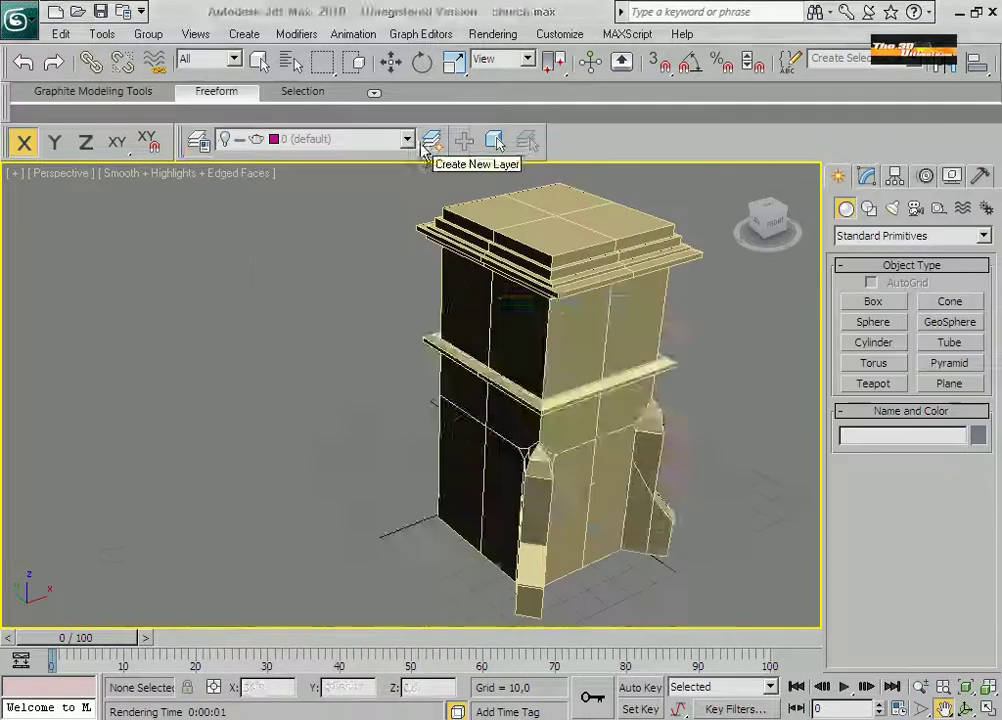
Unhide Layer01 in the Layer Manager and select the green nave box Box03.
left_click(198, 139)
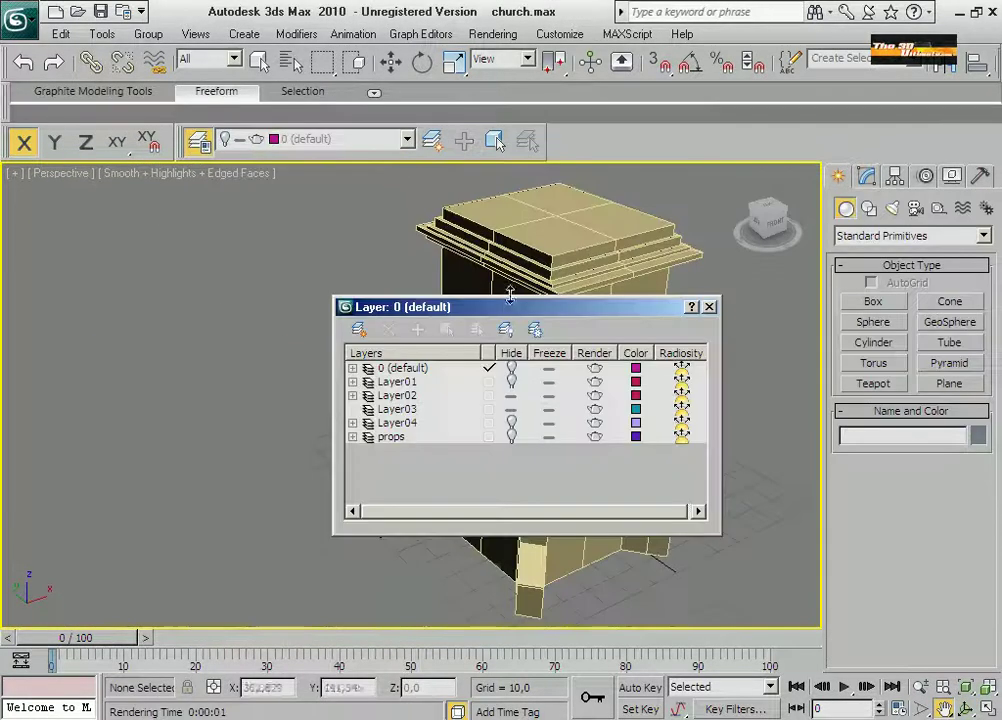
left_click(510, 381)
left_click(700, 304)
key("alt+w")
key("e")
left_click(224, 476)
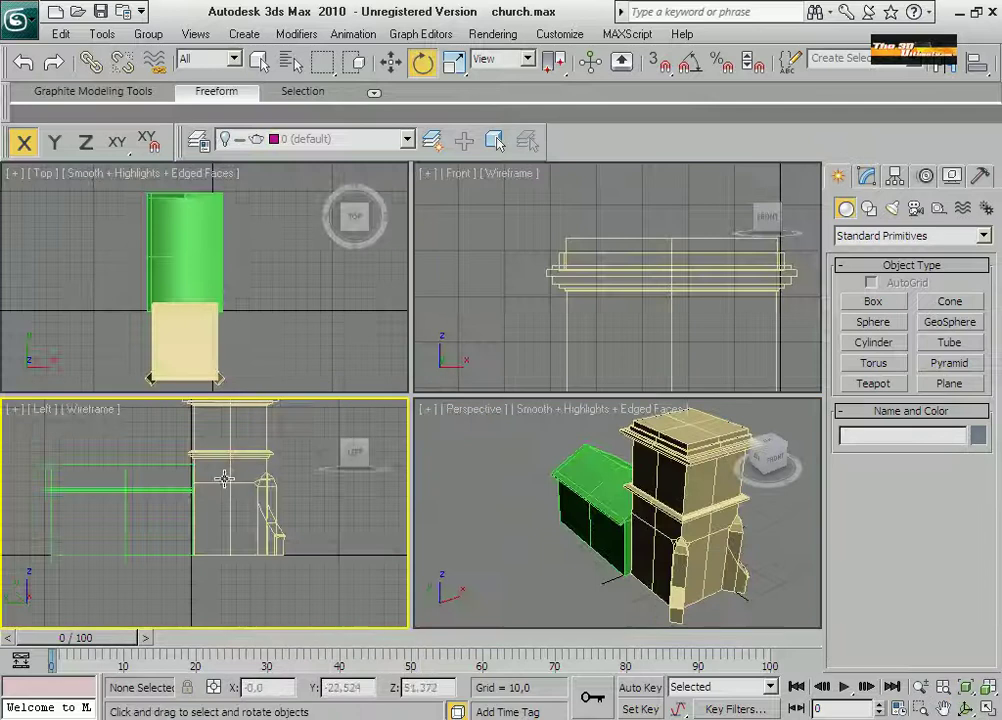
scroll(233, 320, "up", 4)
left_click(199, 260)
Move Box03 along Y in the top view until it abuts the tower's side.
key("1")
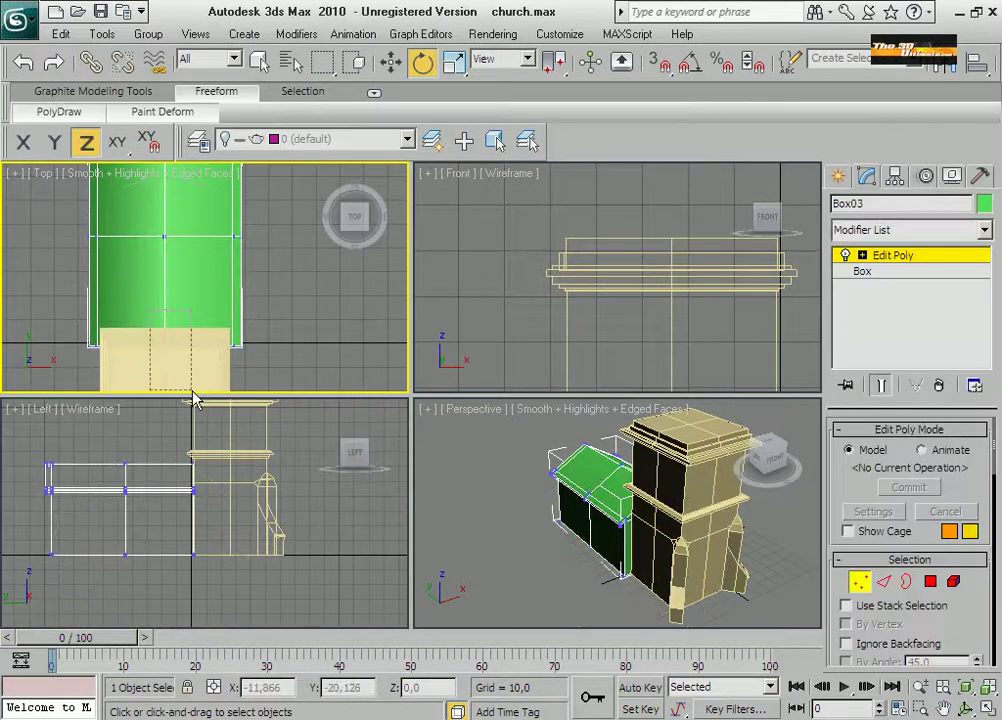
key("ctrl+a")
key("w")
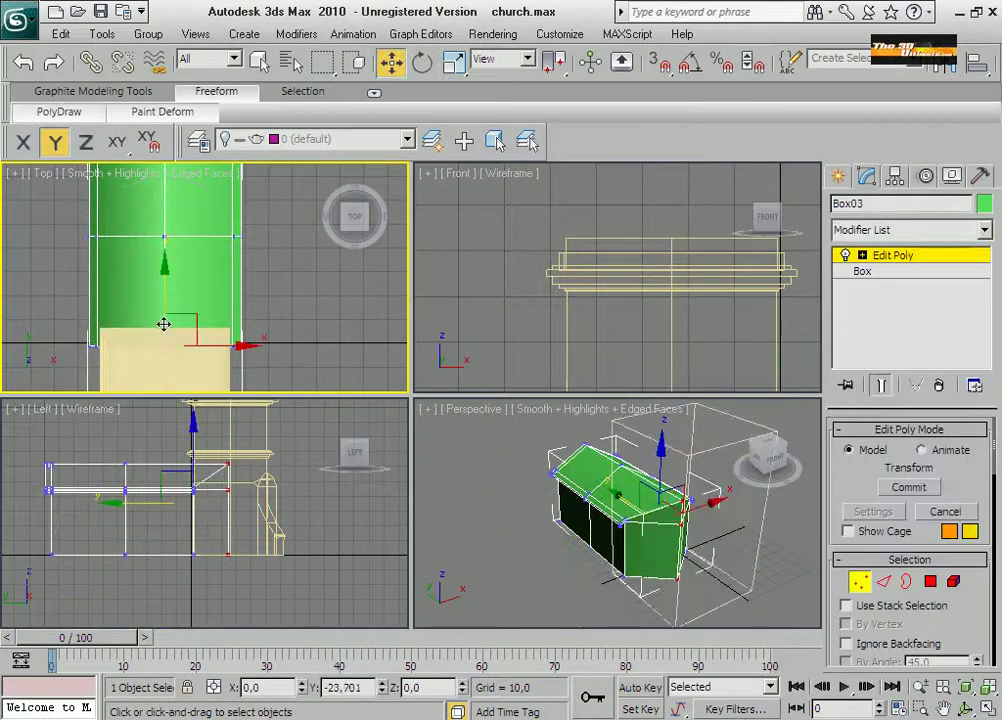
key("ctrl+b")
key("F5")
left_click_drag(159, 205, 160, 176)
right_click(780, 600)
left_click(987, 708)
middle_click_drag(600, 420, 369, 130, "alt")
scroll(355, 453, "down", 5)
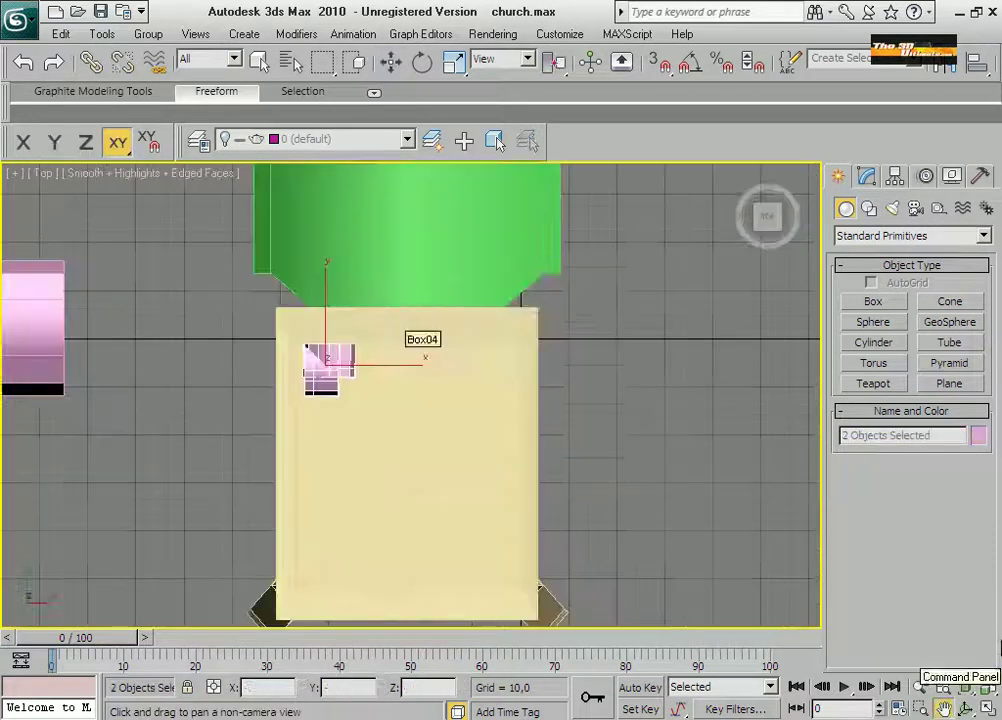
Mirror-copy the pink pinnacle on X to the right corner, then clone both down to the lower corners.
key("ctrl+v")
left_click(550, 441)
left_click(950, 62)
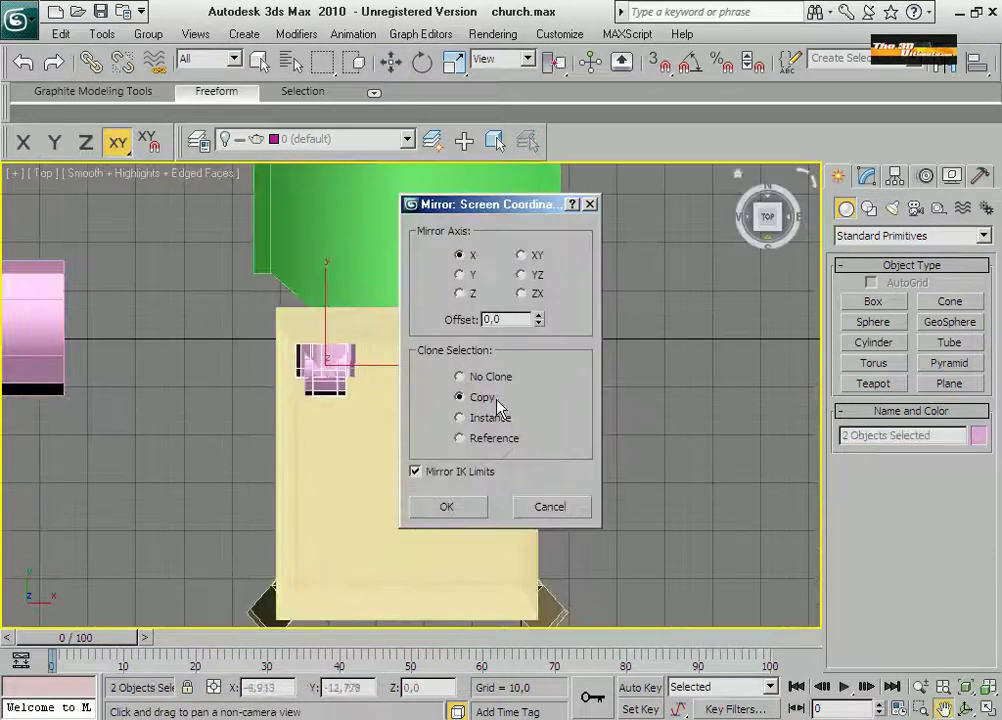
left_click(459, 255)
left_click(446, 506)
key("w")
left_click_drag(400, 364, 580, 372)
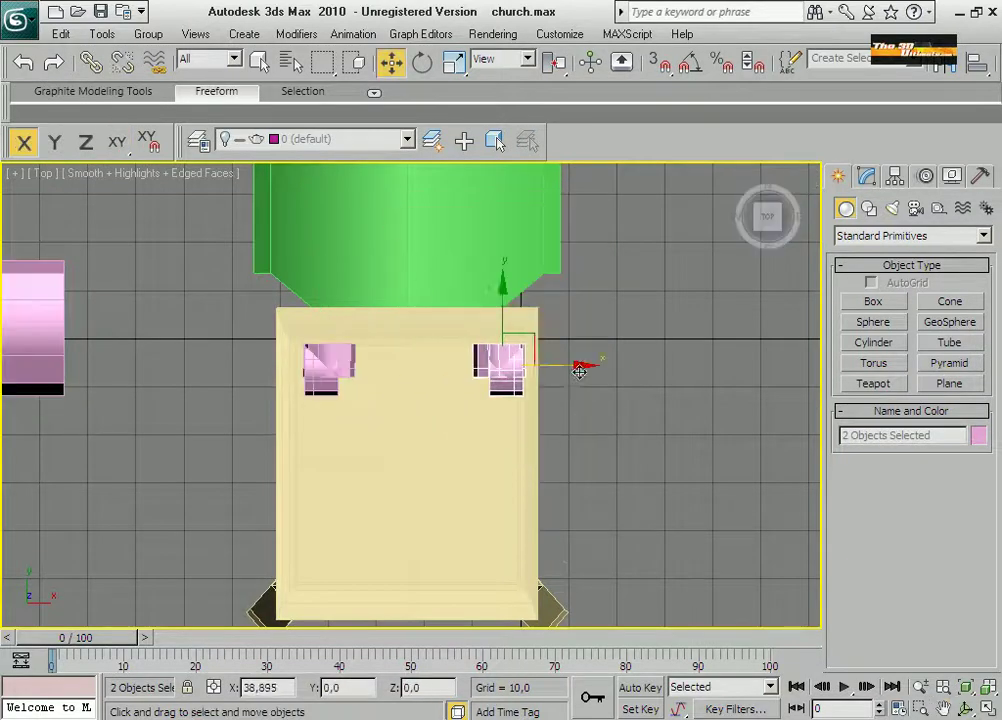
left_click(553, 62)
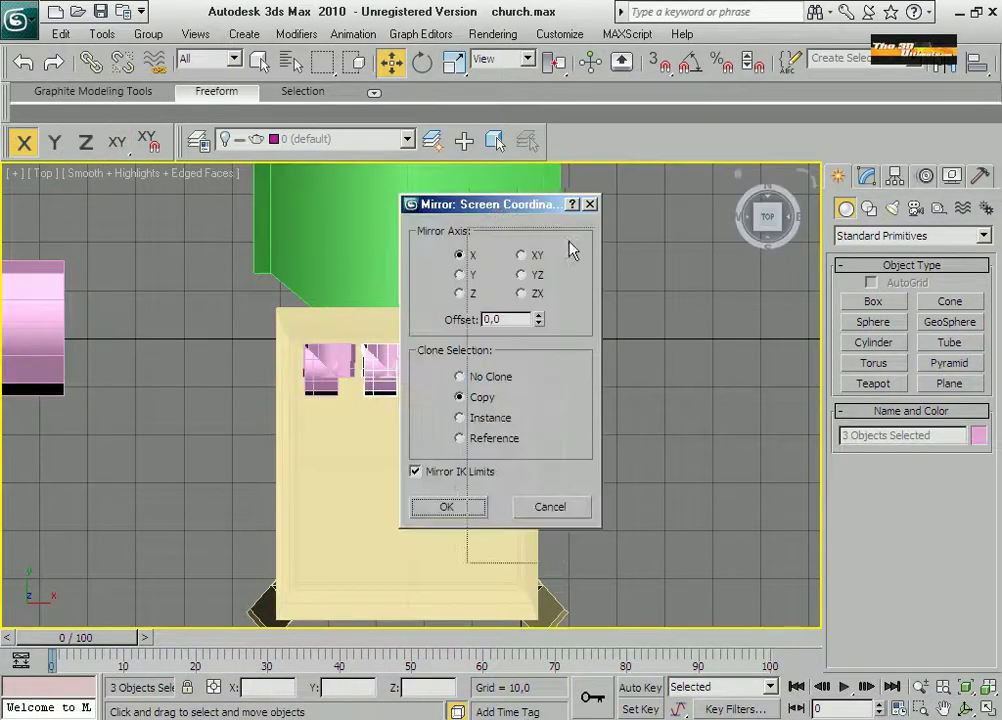
left_click_drag(500, 204, 709, 340)
left_click(772, 642)
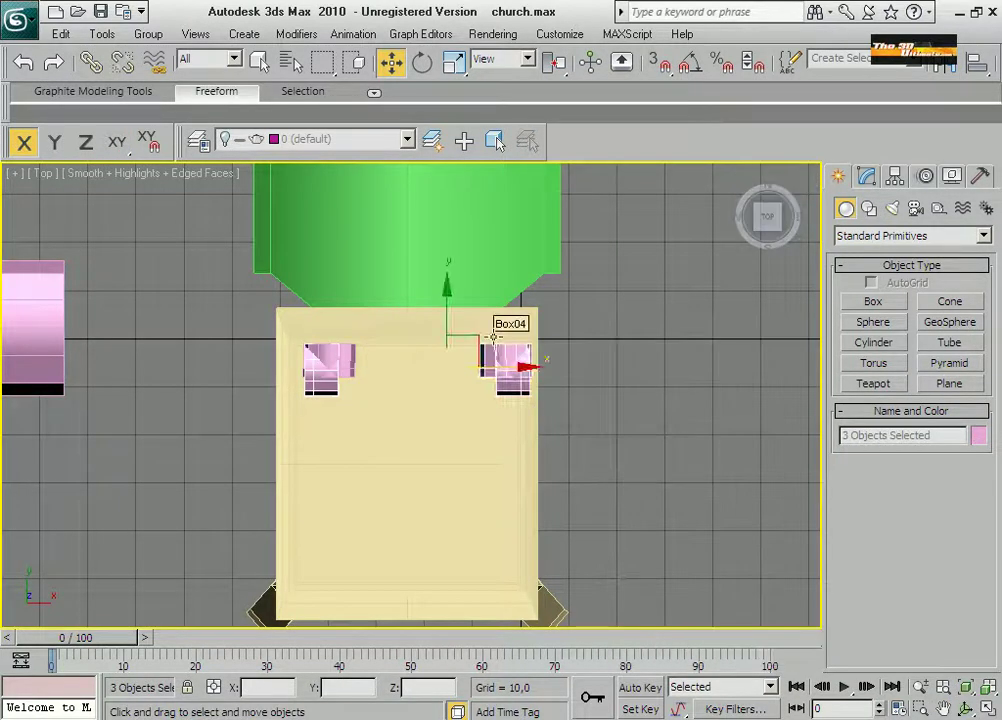
left_click_drag(446, 318, 439, 503, "shift")
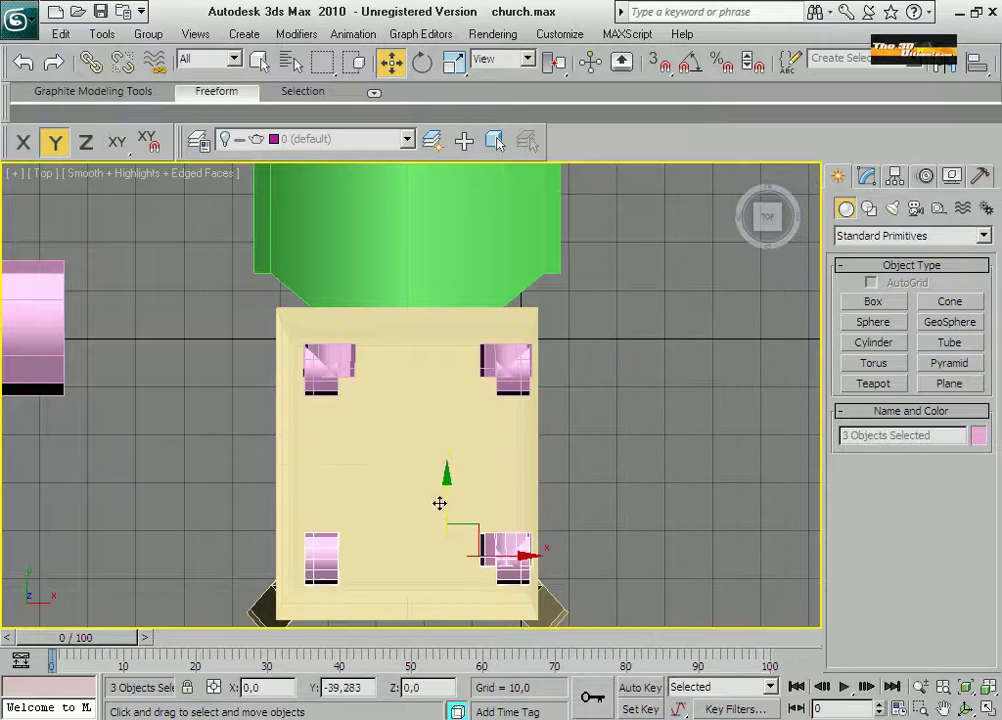
left_click(987, 708)
Move and scale the green spire, lowering it onto a front corner pinnacle.
left_click(604, 550)
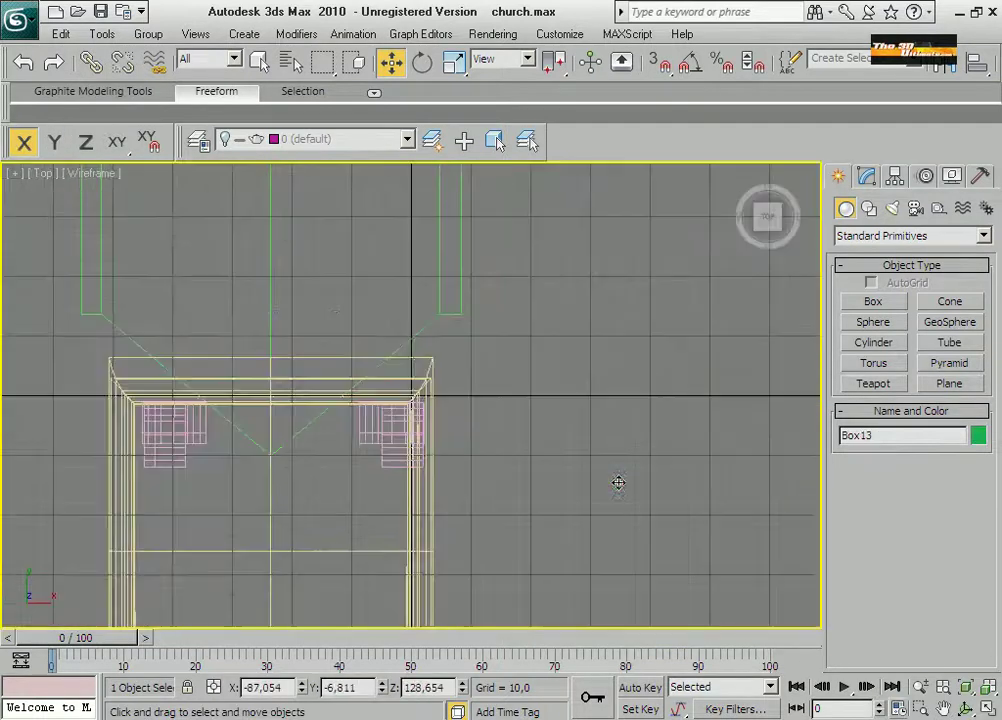
key("z")
scroll(441, 418, "down", 6)
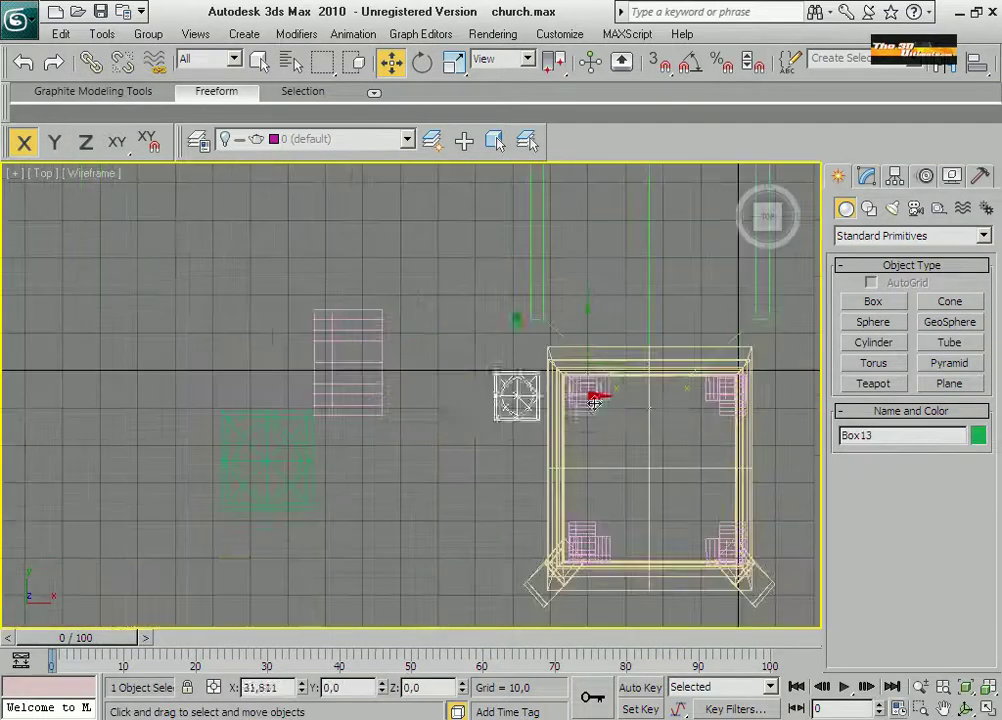
left_click_drag(514, 398, 588, 396)
left_click(453, 61)
left_click(987, 708)
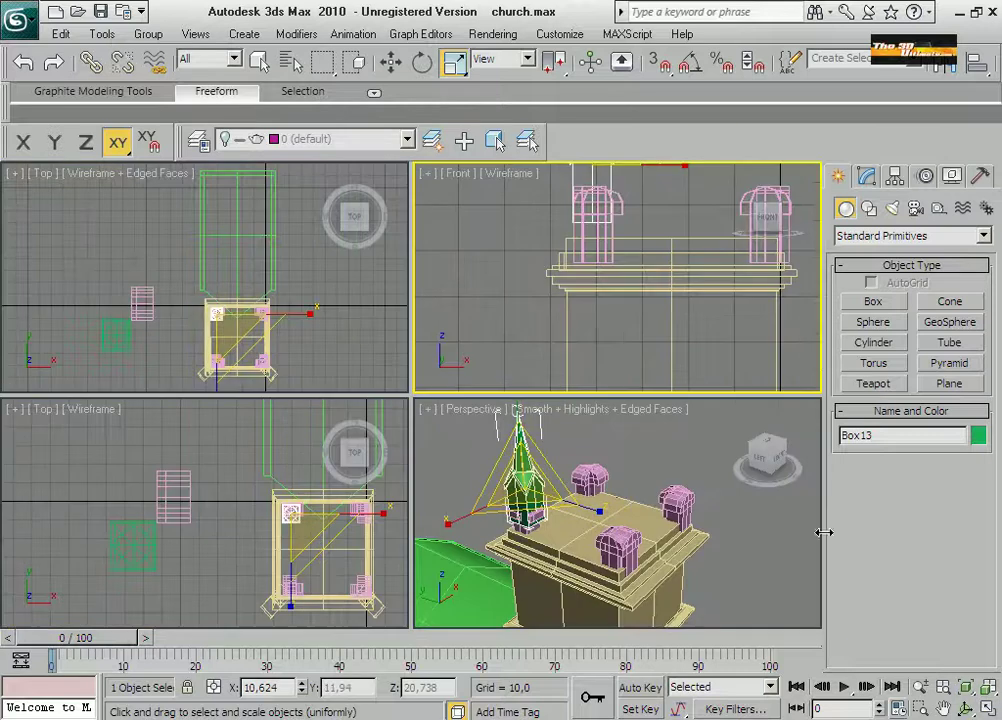
key("alt+w")
middle_click_drag(375, 165, 375, 318)
key("w")
left_click_drag(375, 318, 375, 395)
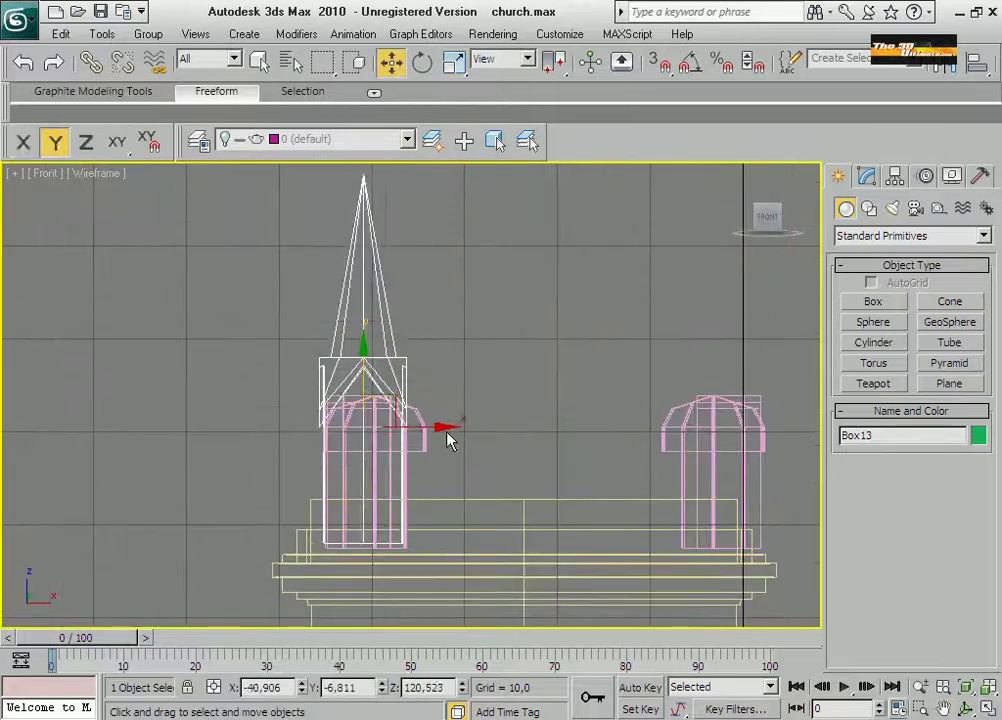
left_click_drag(447, 436, 434, 428)
key("alt+w")
Clone the spire and place the copy on the right front pinnacle.
left_click_drag(620, 253, 624, 256, "shift")
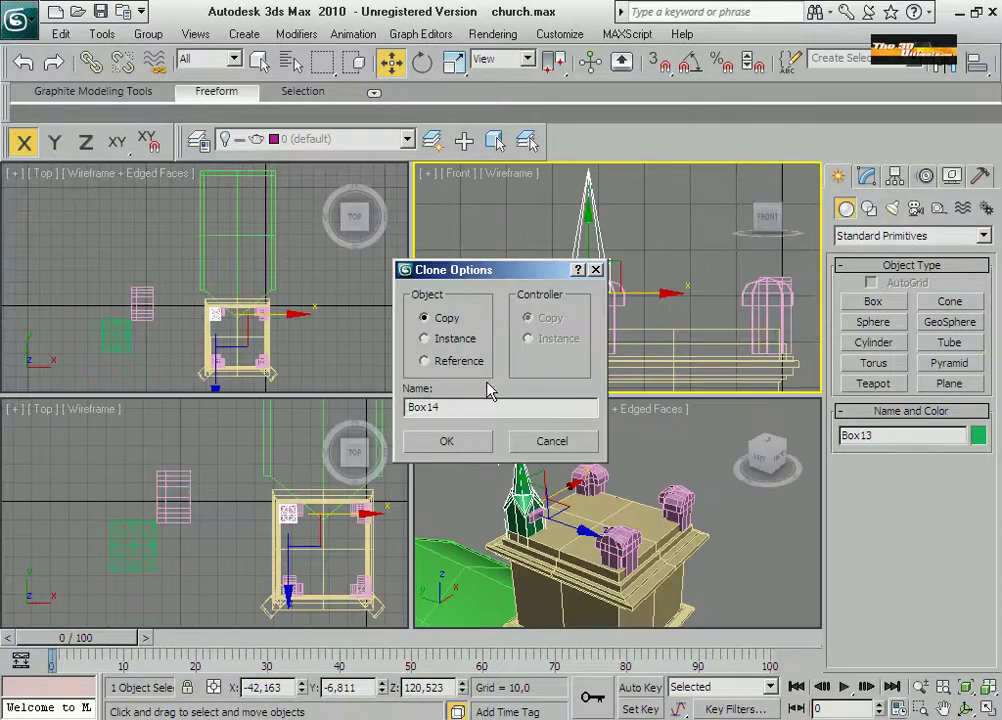
left_click(445, 440)
left_click_drag(652, 300, 816, 301)
Array the merlon box into 5 copies spaced -5 along X to line one parapet edge.
right_click(110, 238)
key("alt+w")
left_click(102, 34)
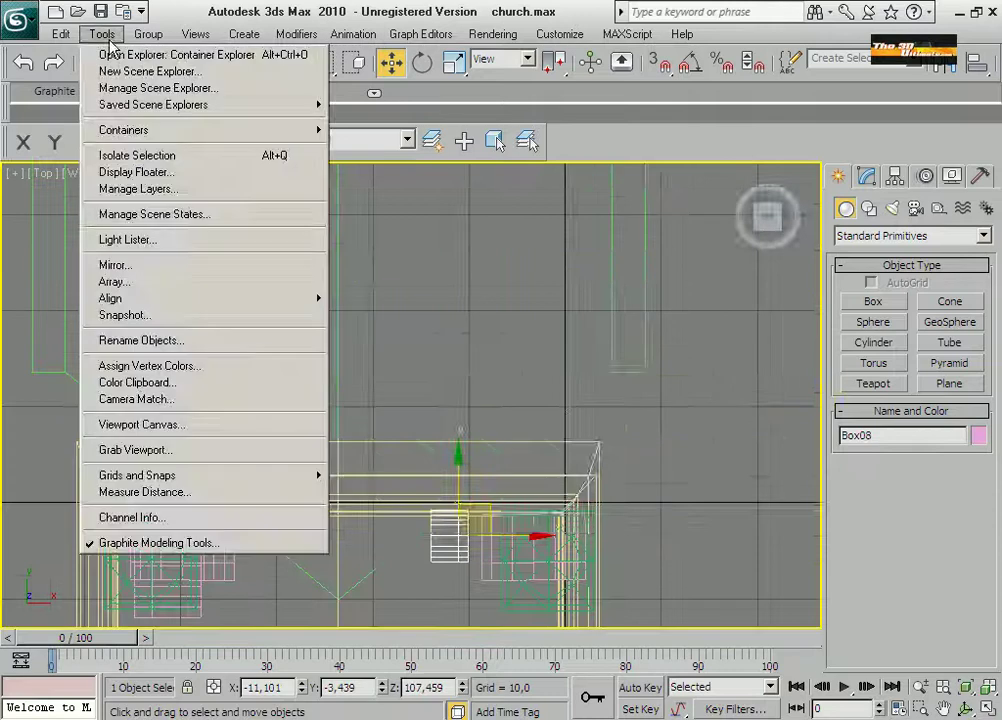
left_click(103, 220)
left_click_drag(394, 208, 798, 298)
left_click_drag(728, 294, 400, 300)
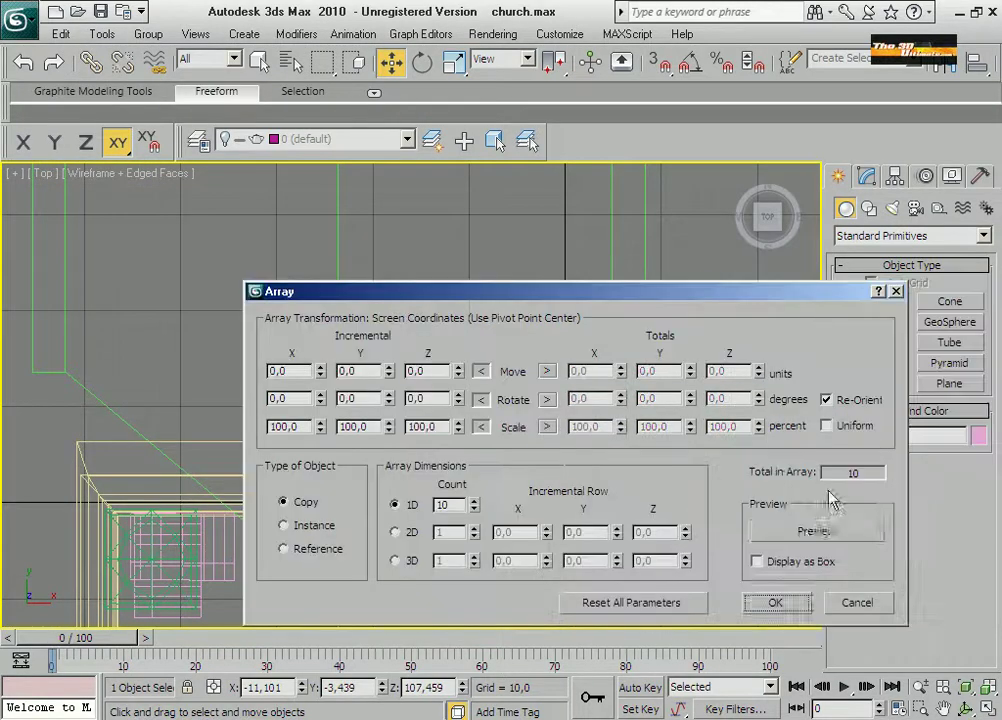
left_click(812, 530)
left_click_drag(330, 292, 685, 312)
left_click(673, 382)
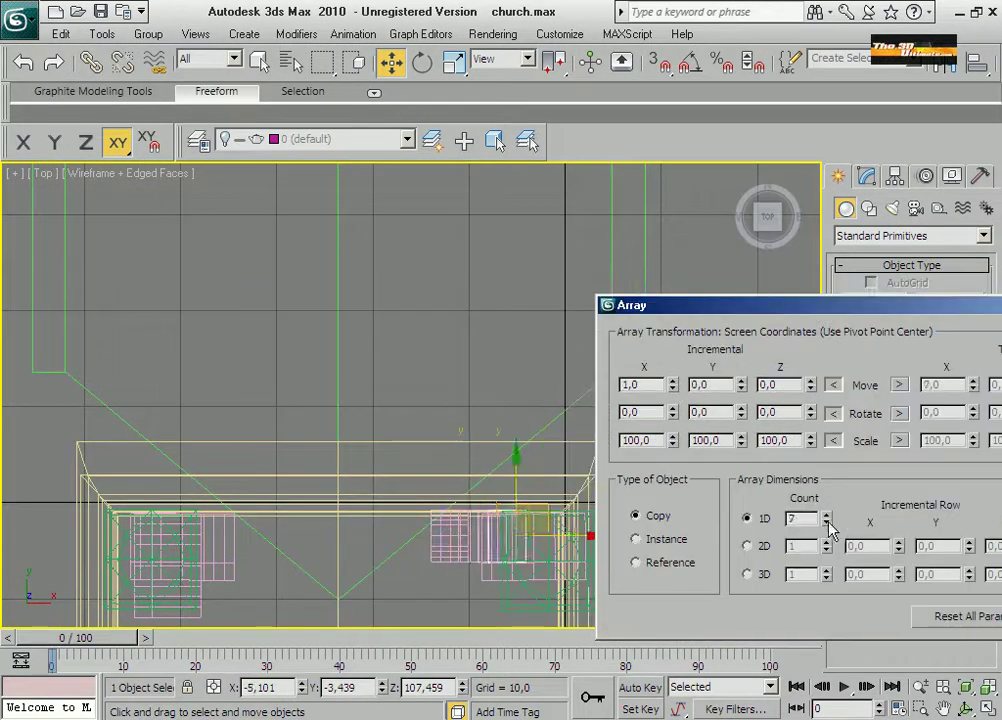
left_click_drag(673, 398, 673, 405)
left_click_drag(760, 320, 470, 306)
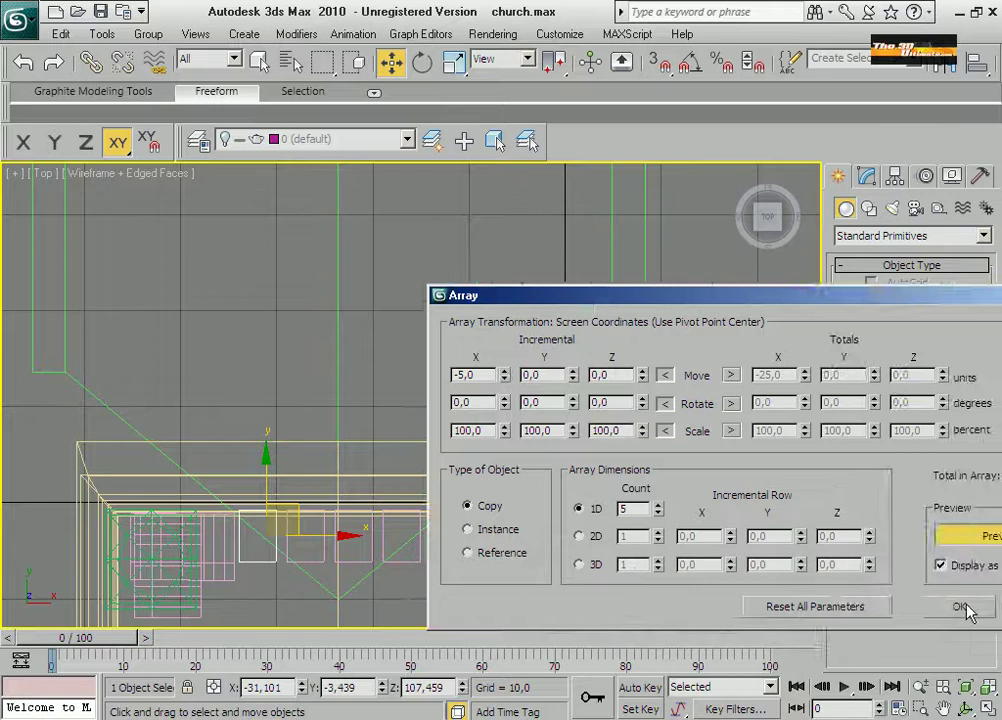
left_click(966, 606)
Clone the row of five battlement blocks and move the copy to the tower's opposite edge.
mouse_move(230, 585)
left_mouse_down()
mouse_move(313, 554)
mouse_move(398, 543)
mouse_move(446, 568)
left_mouse_up()
key("ctrl+v")
key("Return")
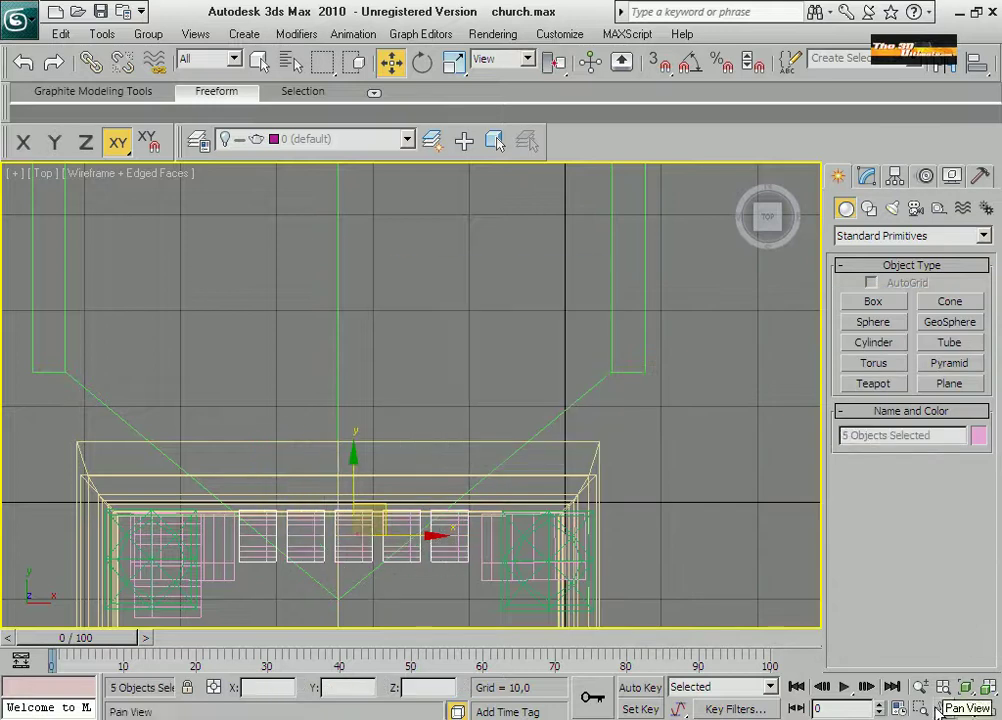
scroll(436, 414, "down", 4)
left_click_drag(384, 250, 382, 450)
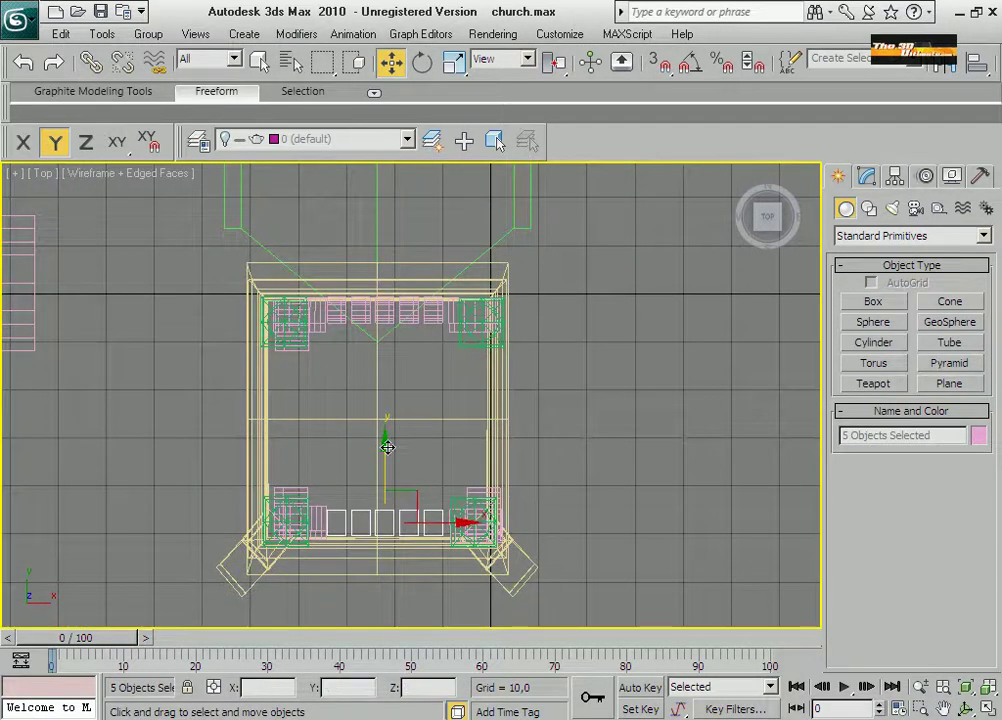
key("alt+w")
key("alt+w")
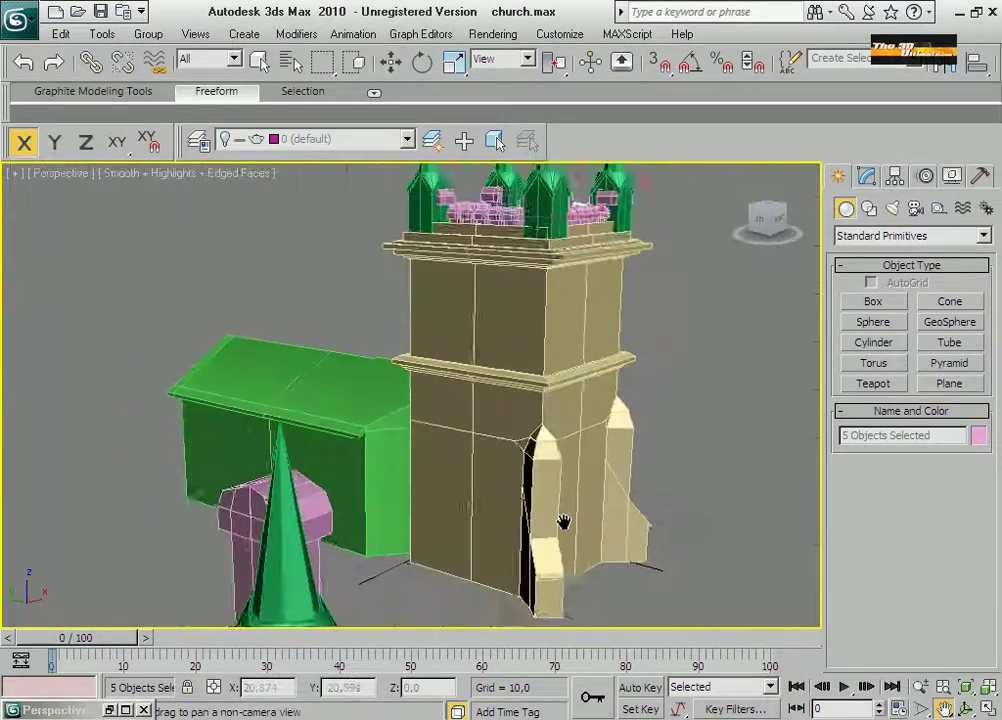
Colour the doorway arch blue and clone it onto the nave wall as an arched window.
left_click_drag(563, 522, 521, 555)
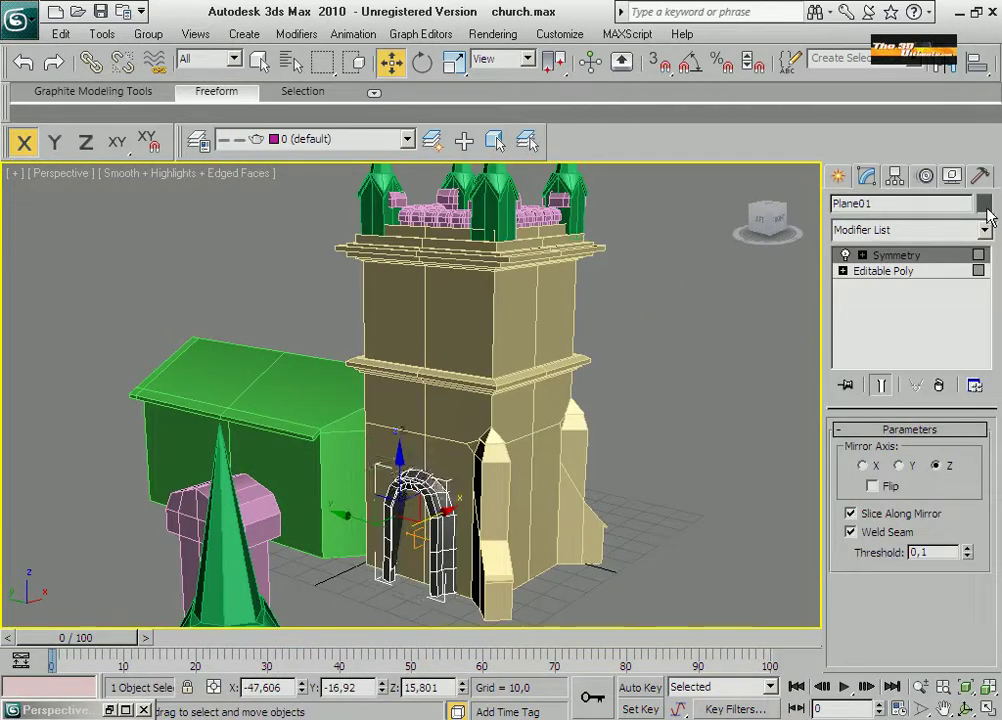
left_click(984, 203)
left_click(537, 331)
left_click(599, 474)
left_click_drag(335, 492, 351, 476, "shift")
key("Return")
key("alt+w")
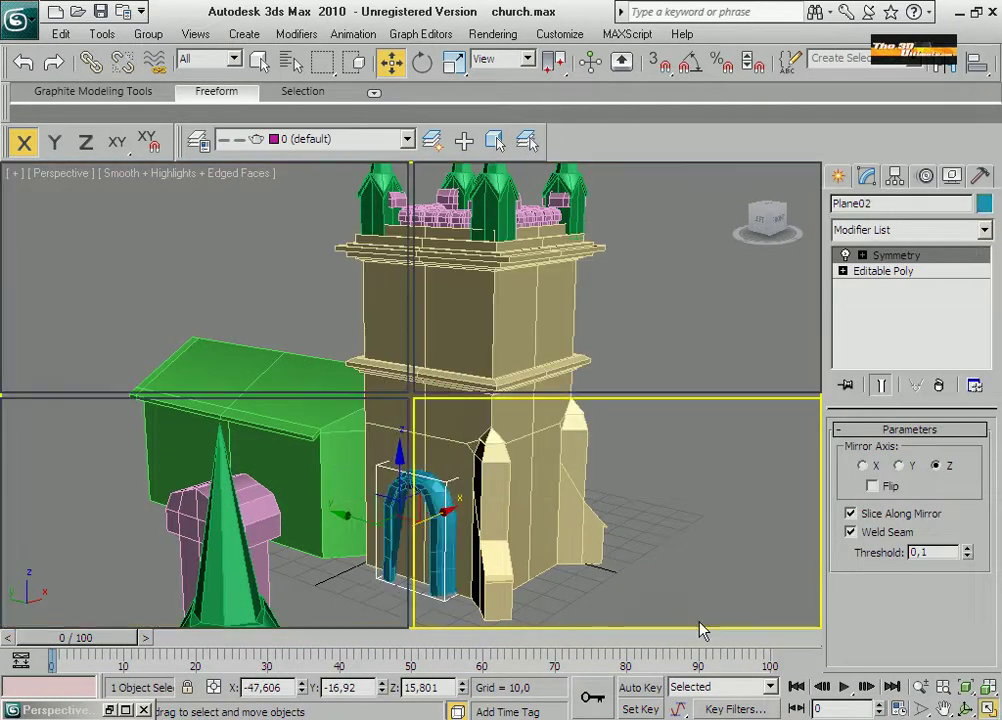
left_click(980, 709)
key("w")
left_click_drag(575, 435, 294, 396)
right_click(294, 396)
left_click(315, 432)
left_click(565, 641)
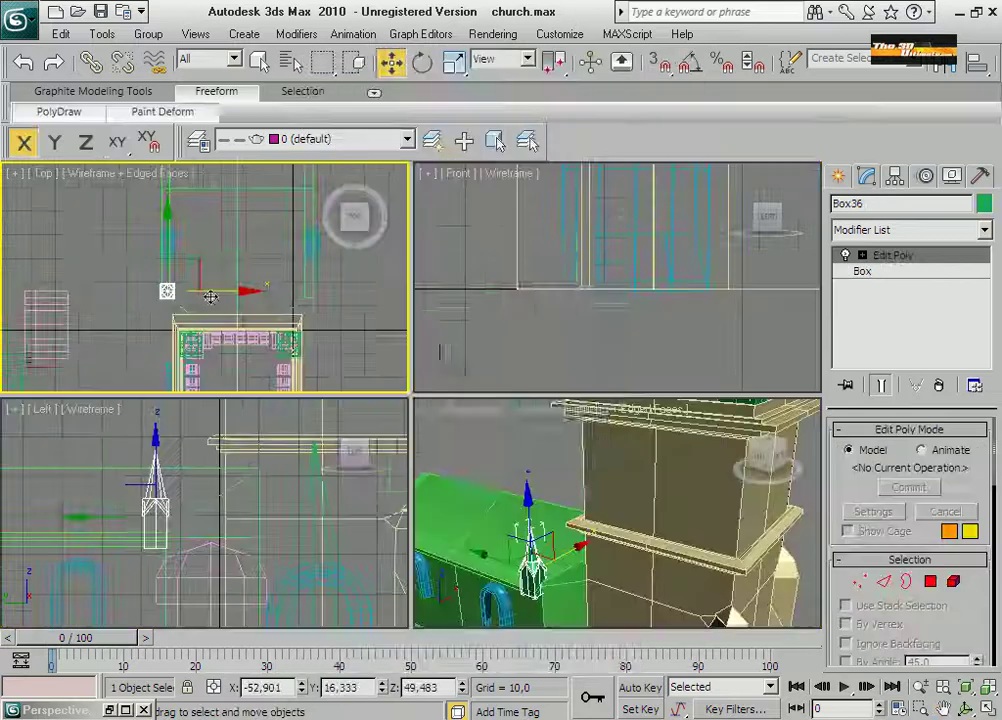
Clone the nave corner spire across the gable, then copy the pair to the nave's far end.
left_click_drag(530, 560, 528, 520, "shift")
left_click(440, 442)
mouse_move(228, 291)
left_mouse_down()
mouse_move(365, 291)
mouse_move(307, 291)
left_mouse_up()
left_click(165, 291, "ctrl")
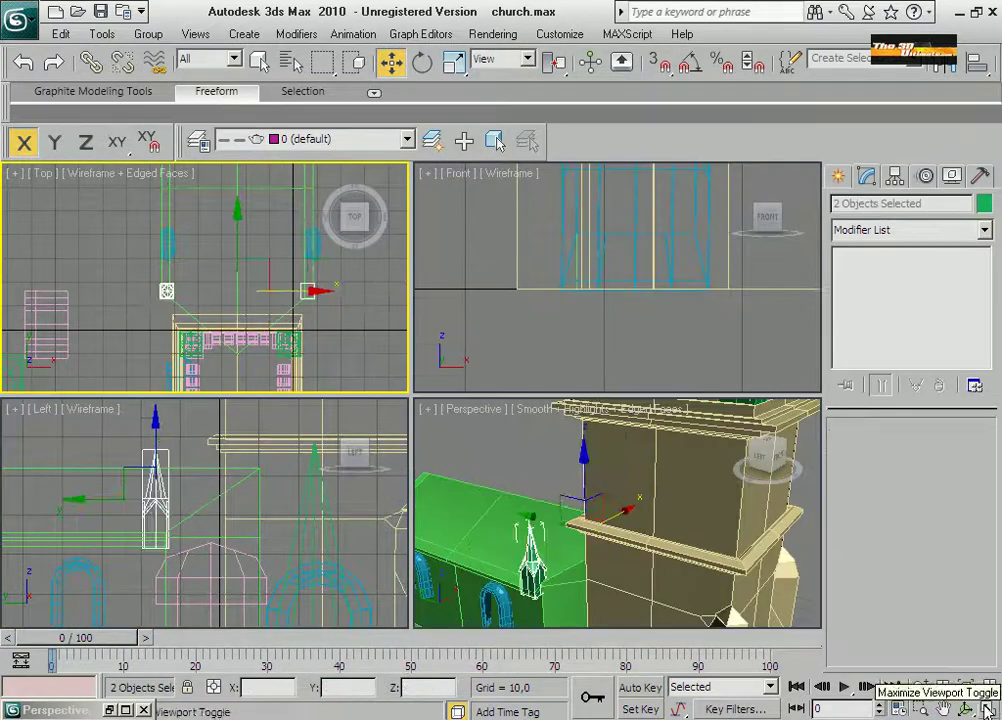
left_click(988, 708)
scroll(500, 420, "down", 2)
key("ctrl+v")
left_click(446, 441)
left_click_drag(443, 500, 447, 155)
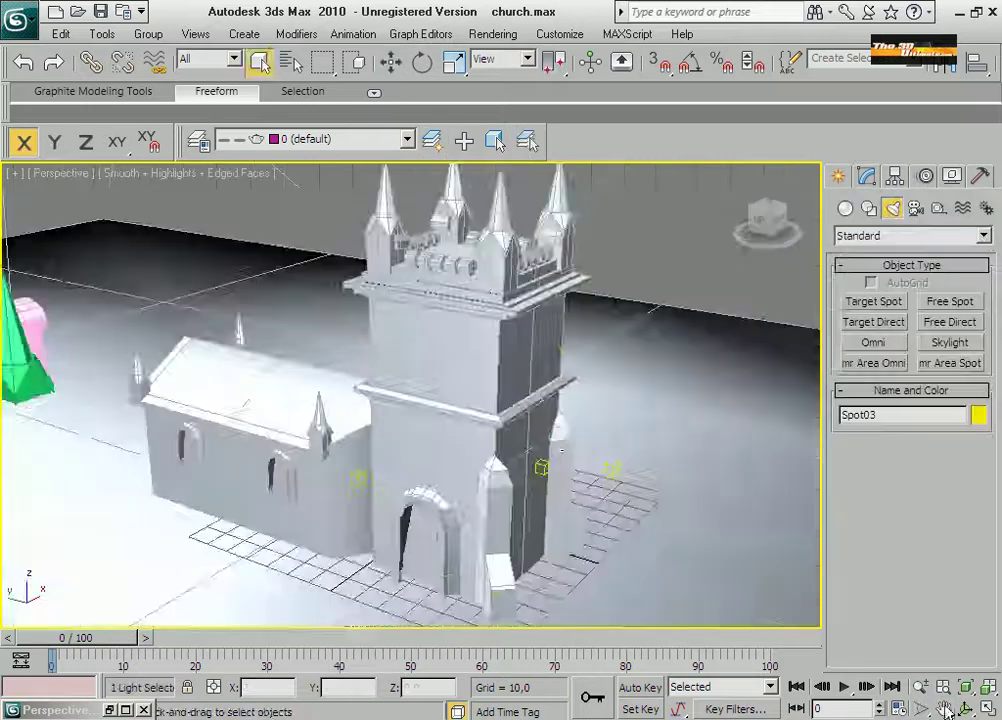
middle_click_drag(400, 420, 731, 314, "alt")
Frame the whole church in the Perspective view and delete the Spot02 light.
scroll(664, 510, "up", 5)
scroll(731, 314, "down", 10)
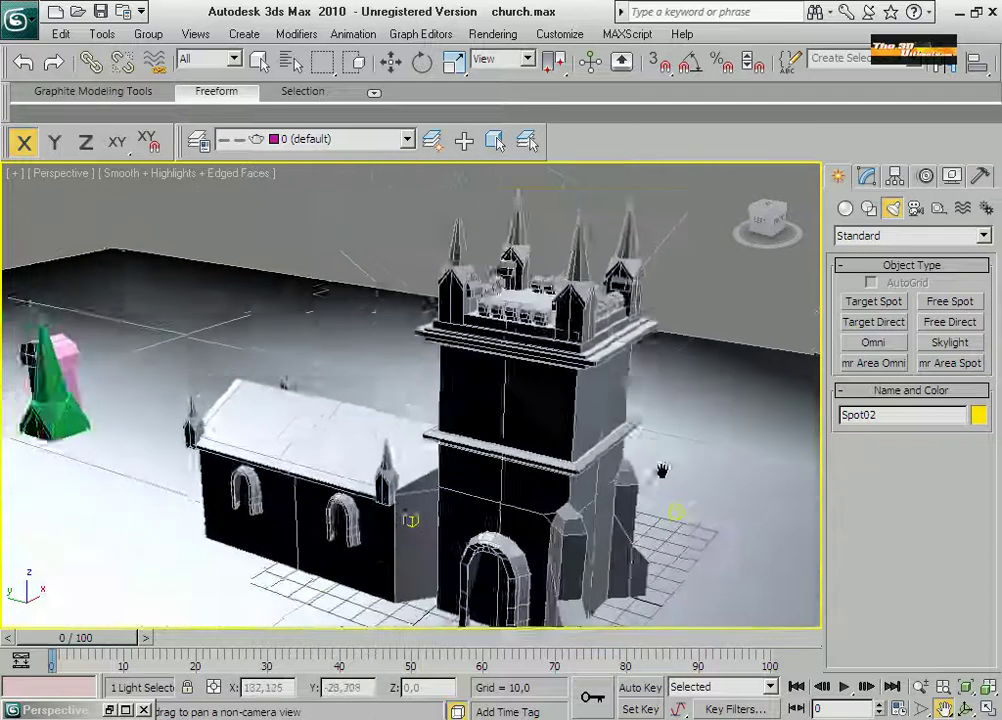
middle_click_drag(685, 459, 601, 500)
key("Delete")
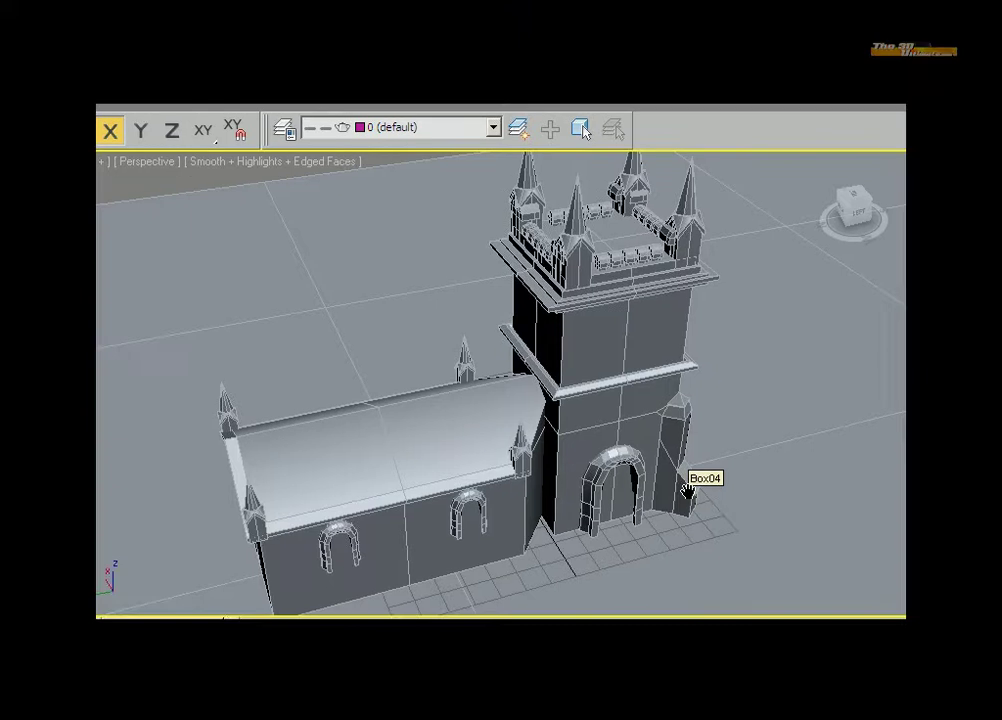